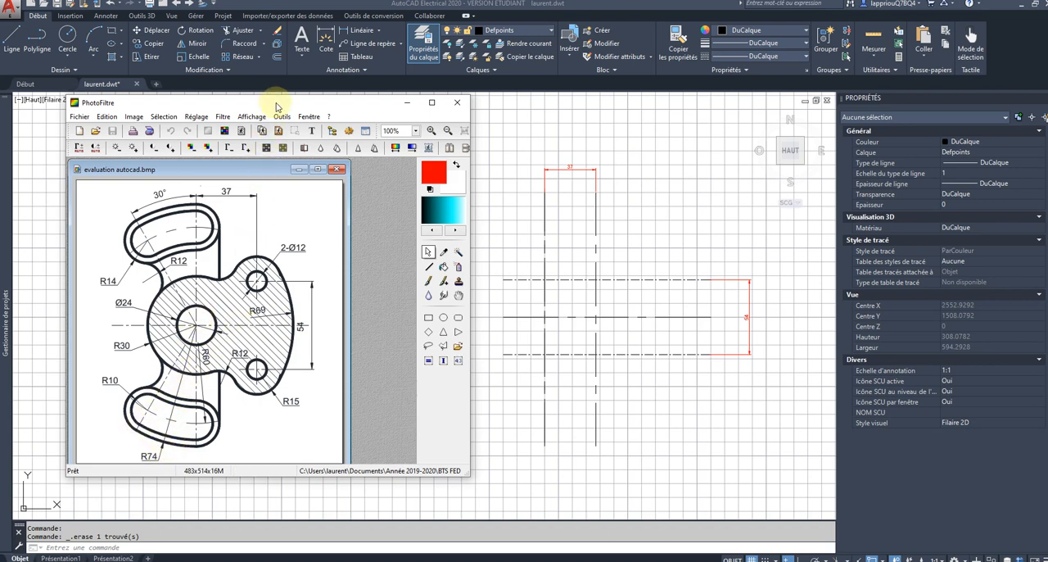
Step: Move the PhotoFiltre reference window out of the way and make axe the current layer
left_click_drag(276, 107, 0, 105)
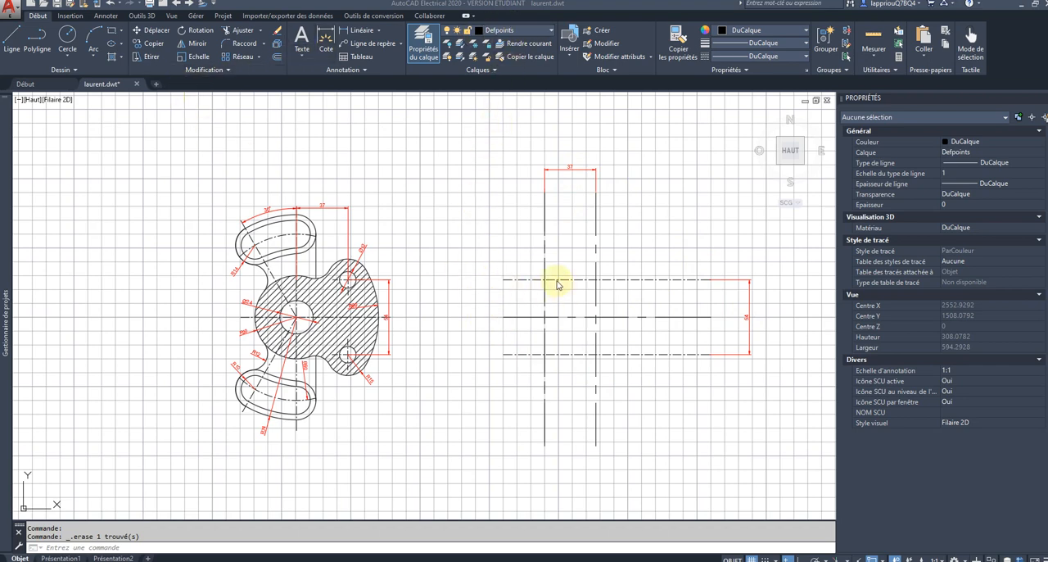
left_click(526, 31)
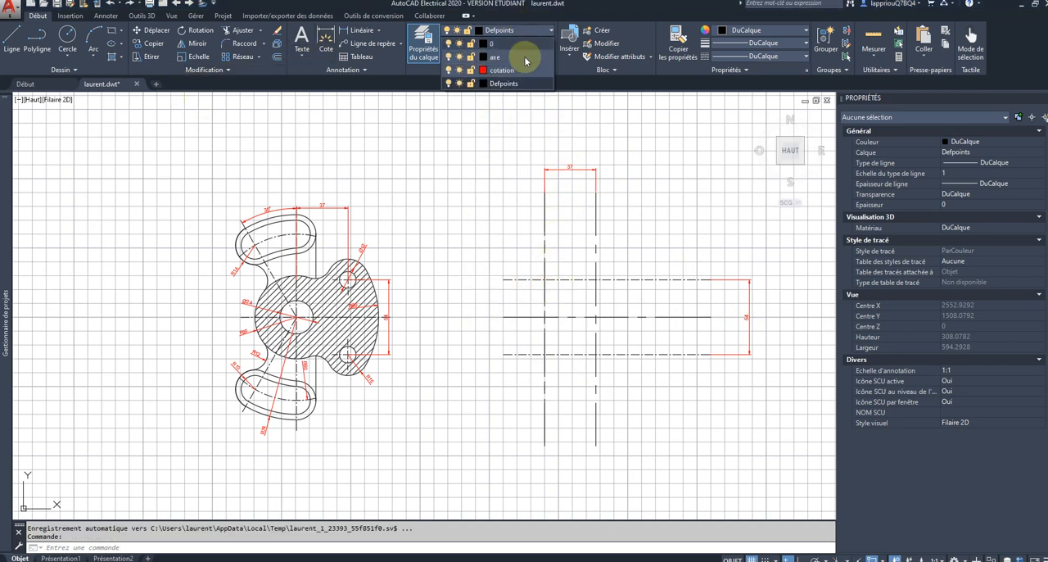
left_click(521, 57)
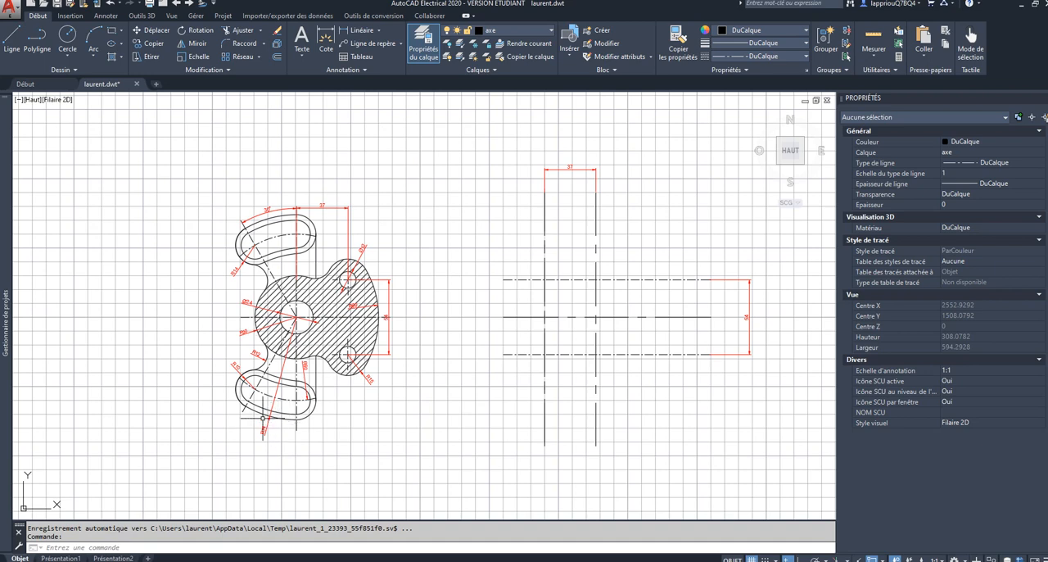
Step: Draw an inclined axis line 80 long at 120° from the intersection of the main vertical axis and the central horizontal axis
left_click(11, 37)
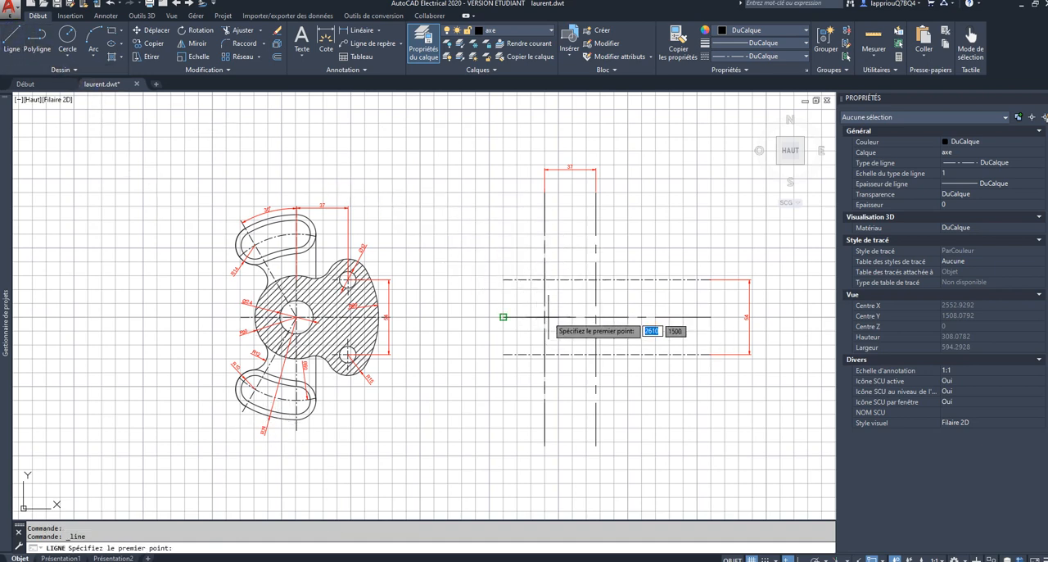
left_click(545, 317)
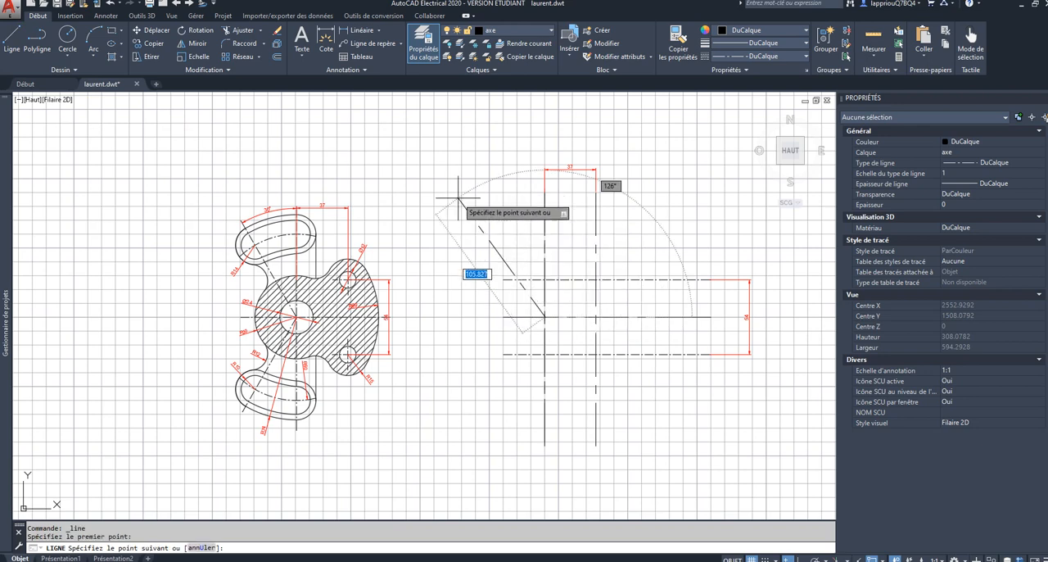
type("80")
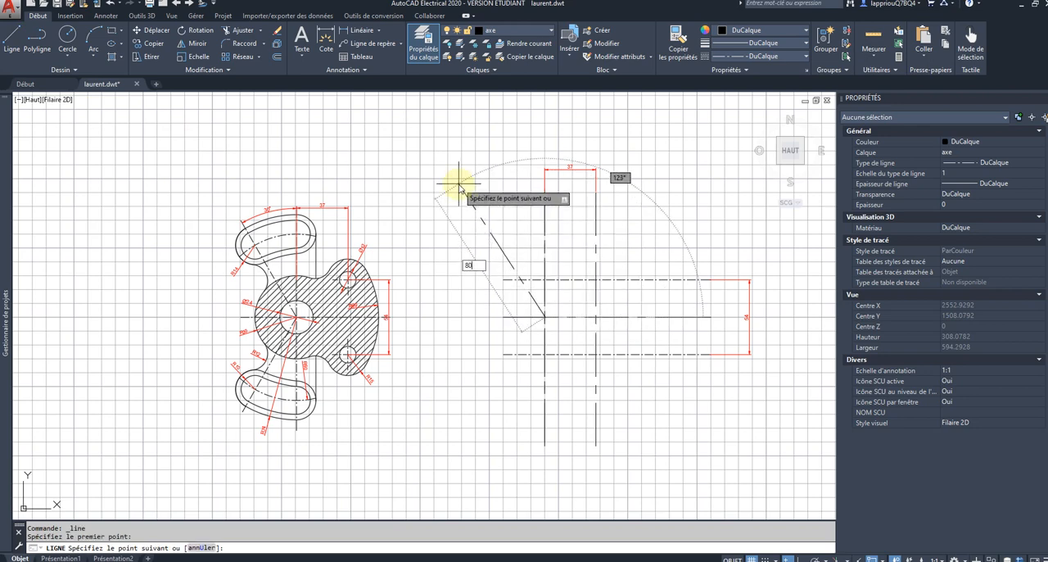
key("Tab")
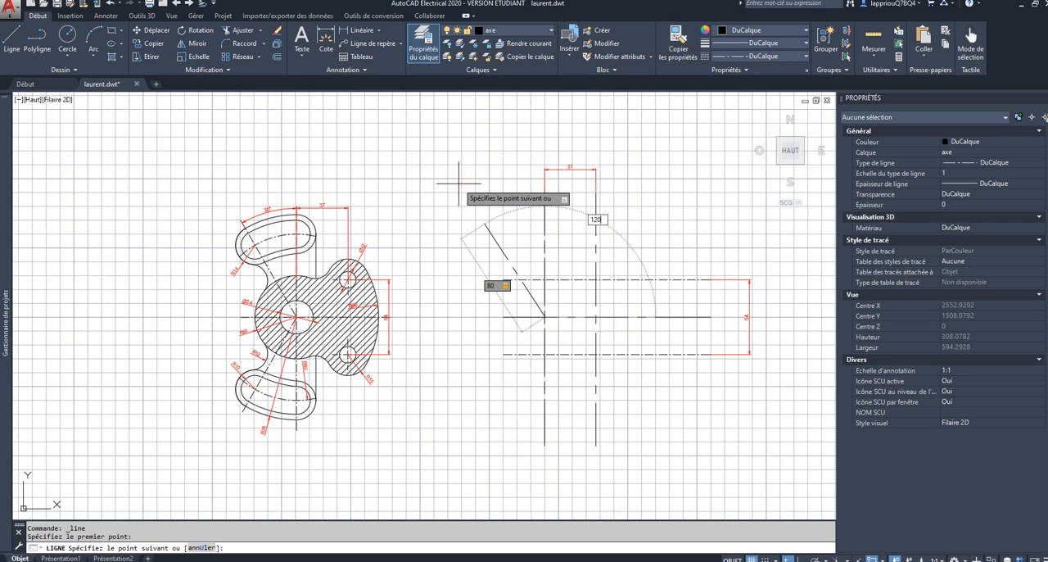
type("120")
key("Return")
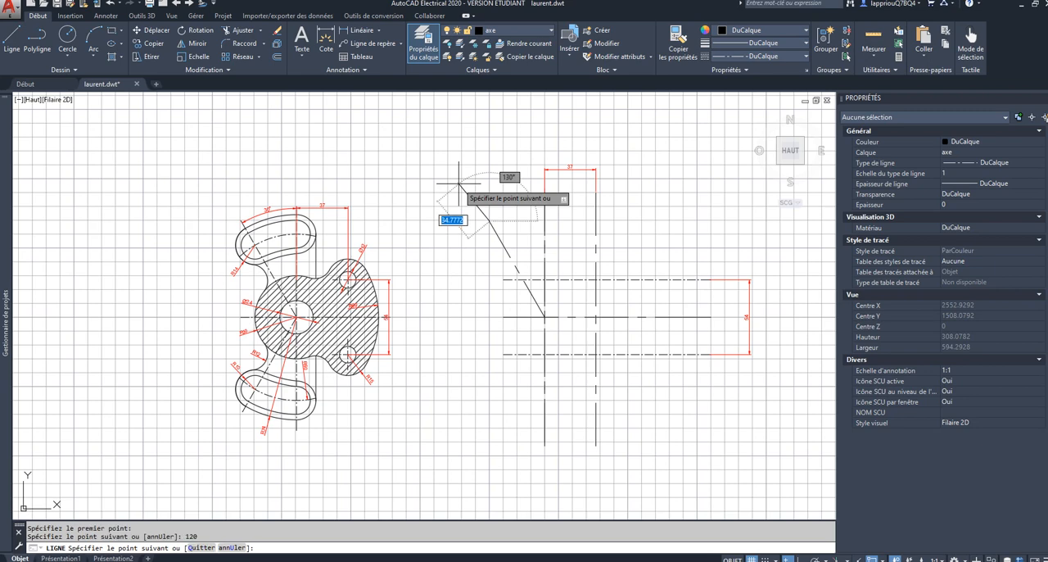
key("Escape")
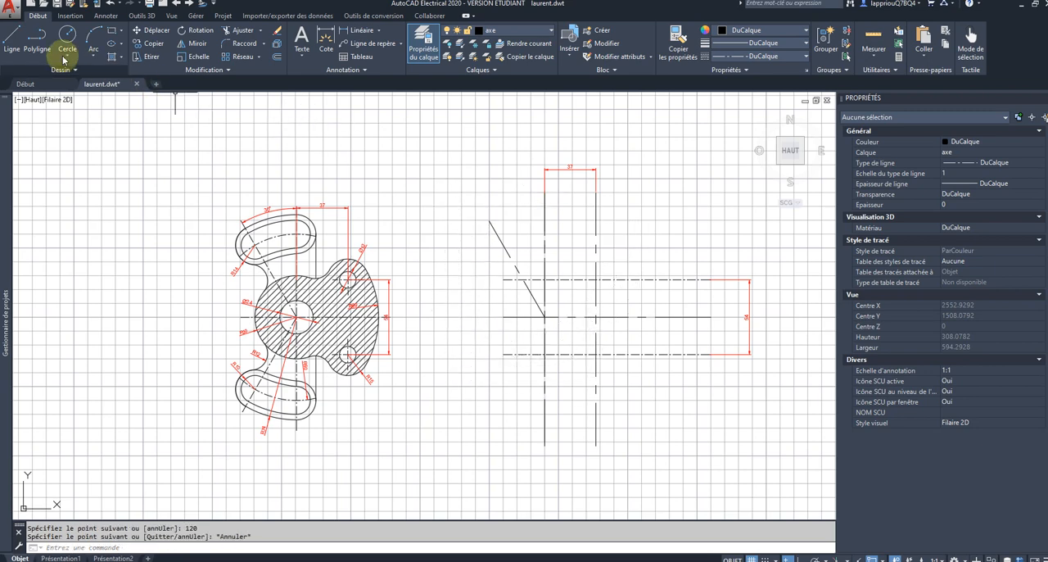
Step: Try to draw a second axis line 80 long at 240° from the same intersection, heading down and to the left
left_click(12, 37)
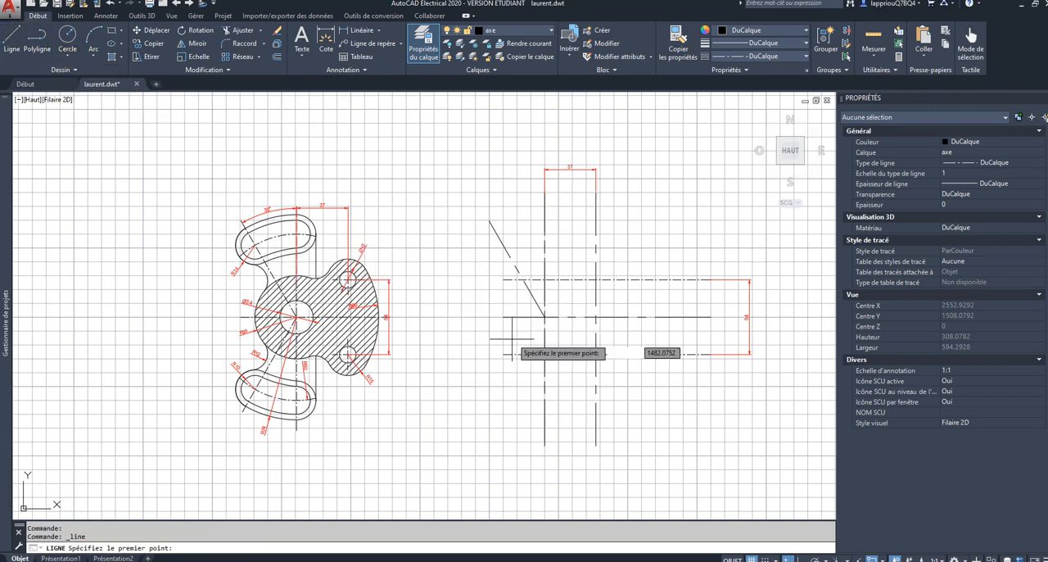
left_click(545, 316)
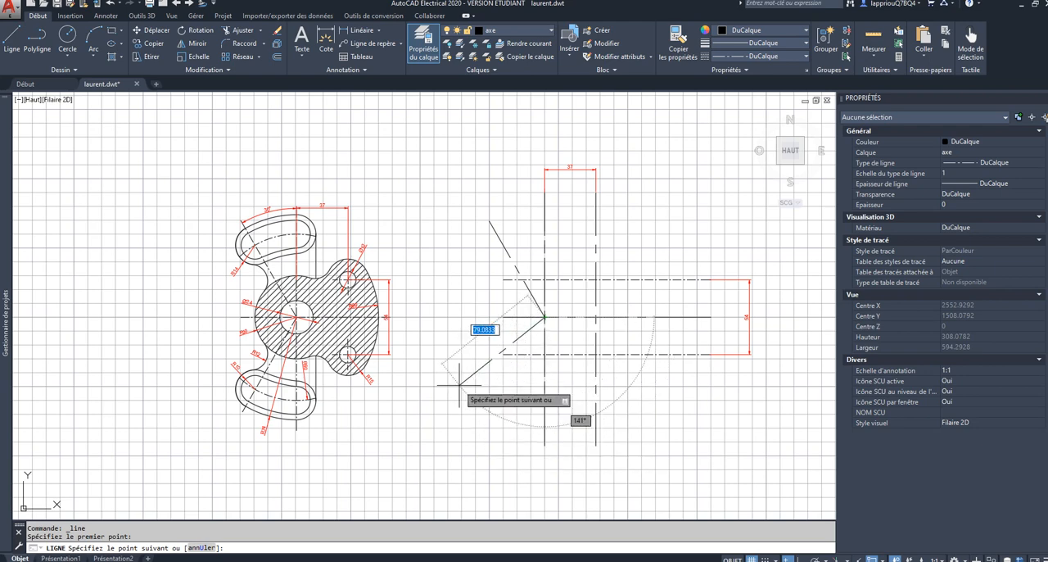
key("Tab")
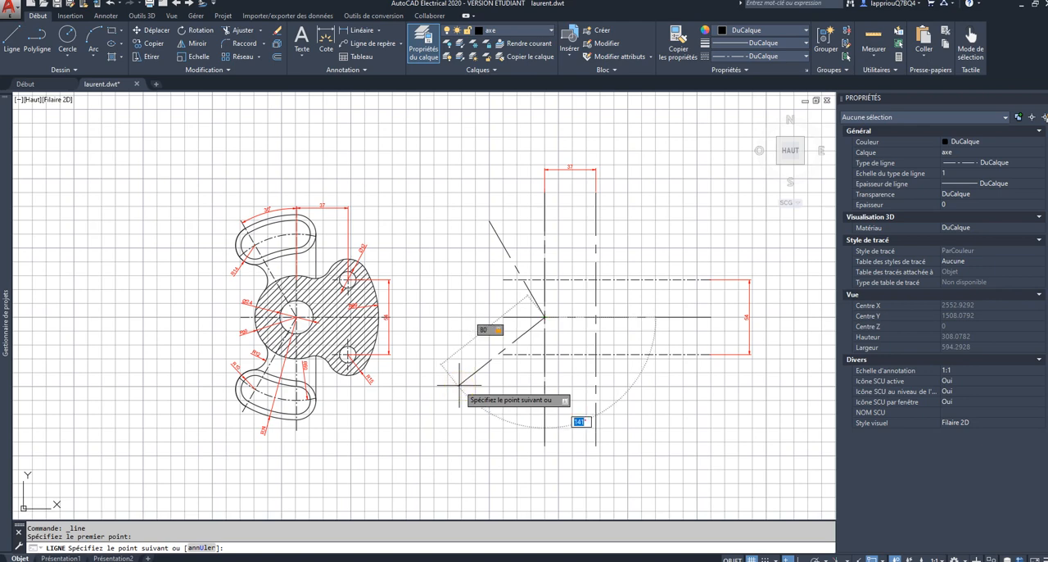
key("Return")
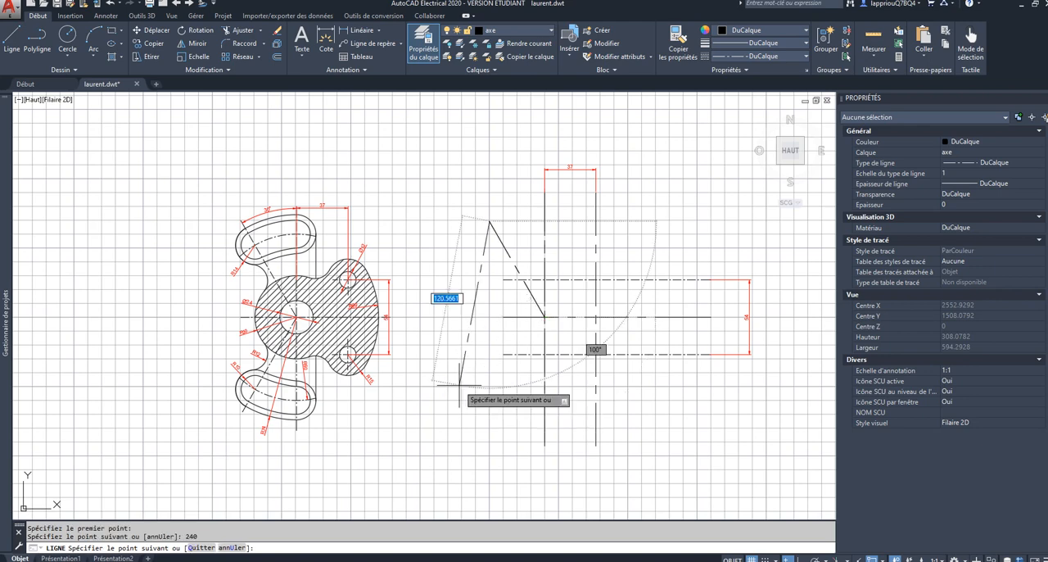
key("Escape")
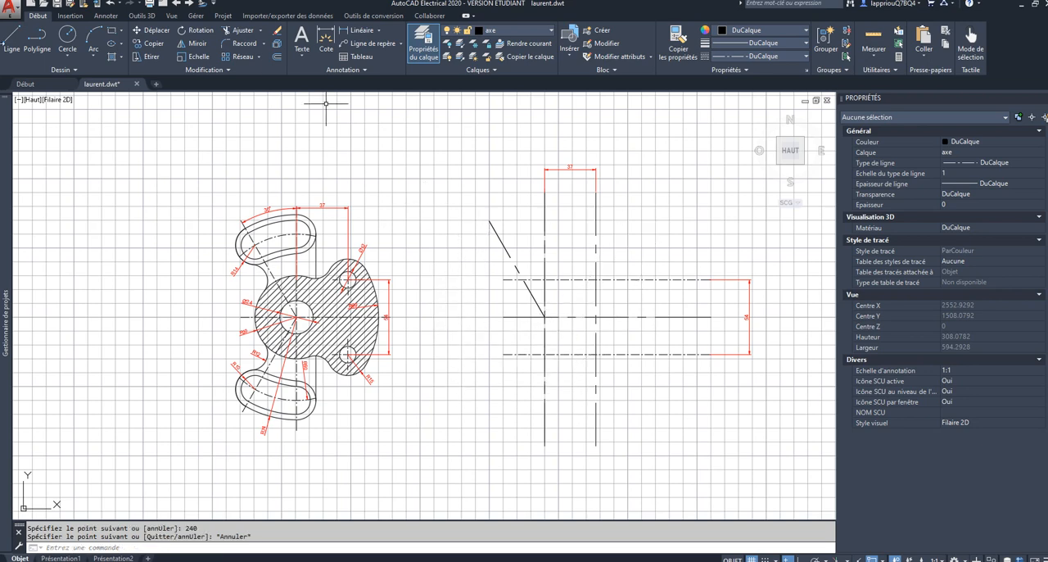
Step: Retry the lower inclined axis line from the central intersection with length 80 and angle 240
left_click(11, 39)
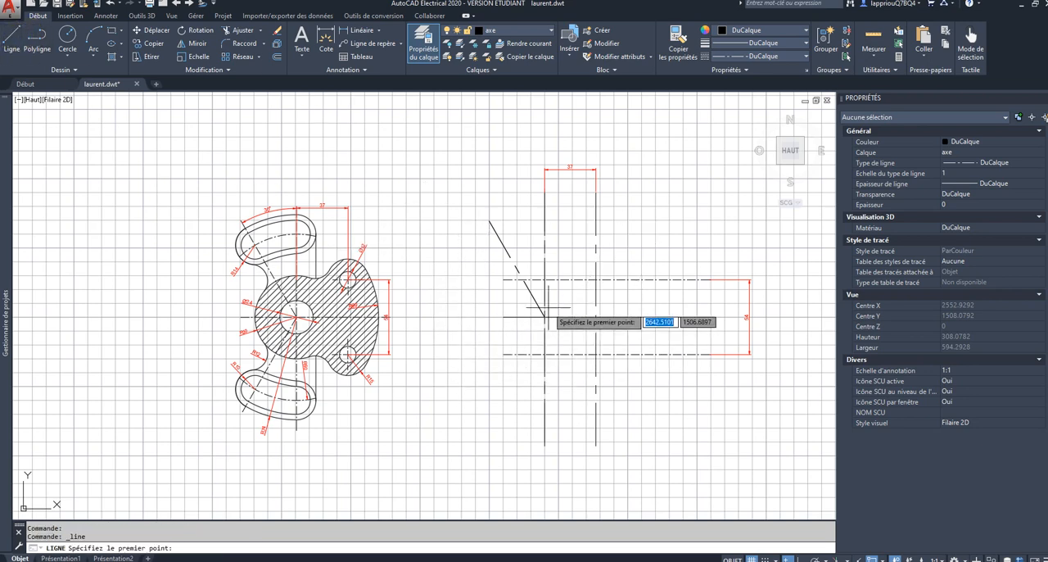
scroll(544, 315, "up", 4)
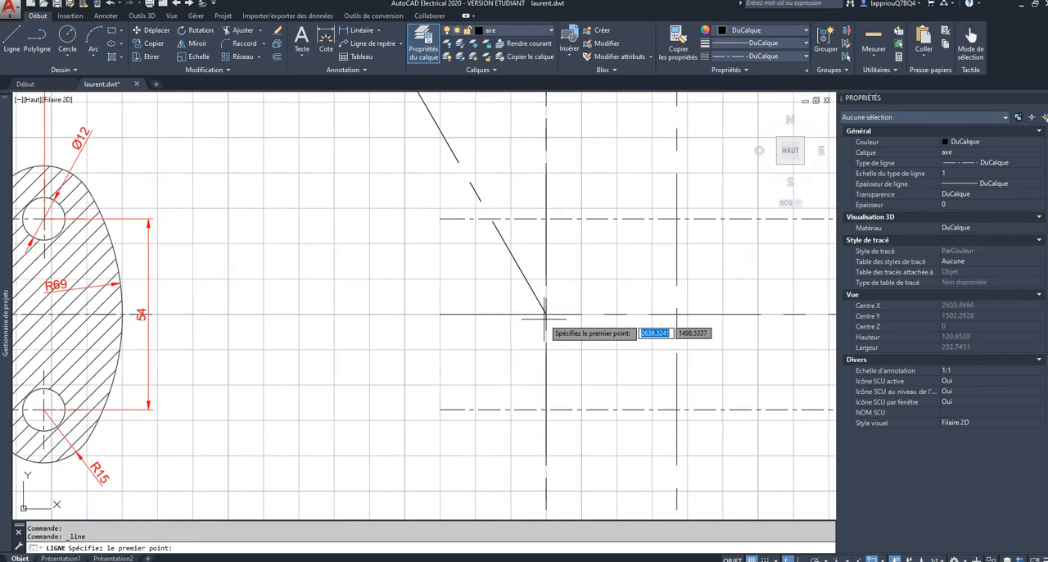
left_click(544, 310)
scroll(503, 377, "down", 4)
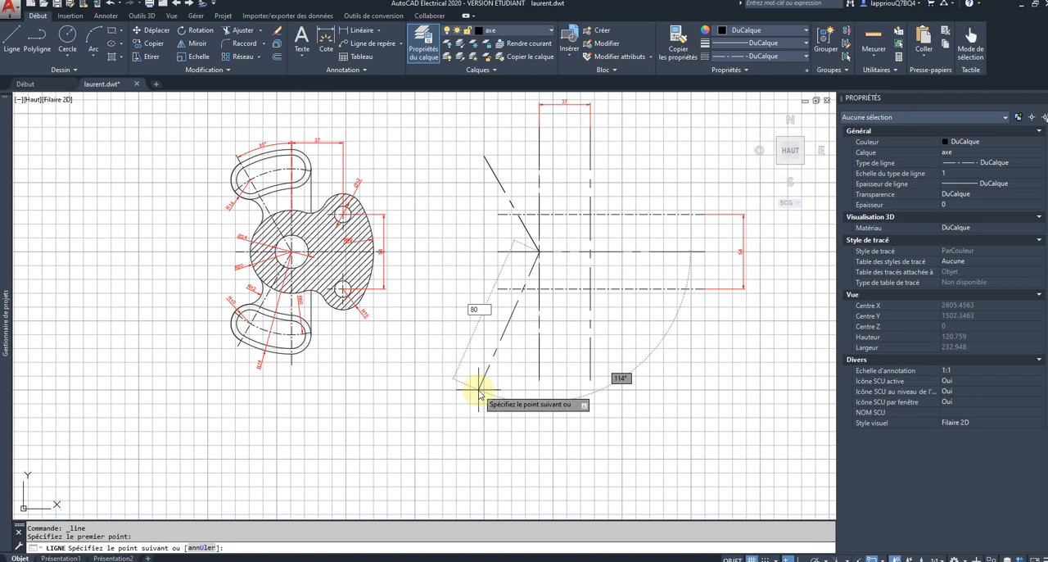
type("80")
key("Tab")
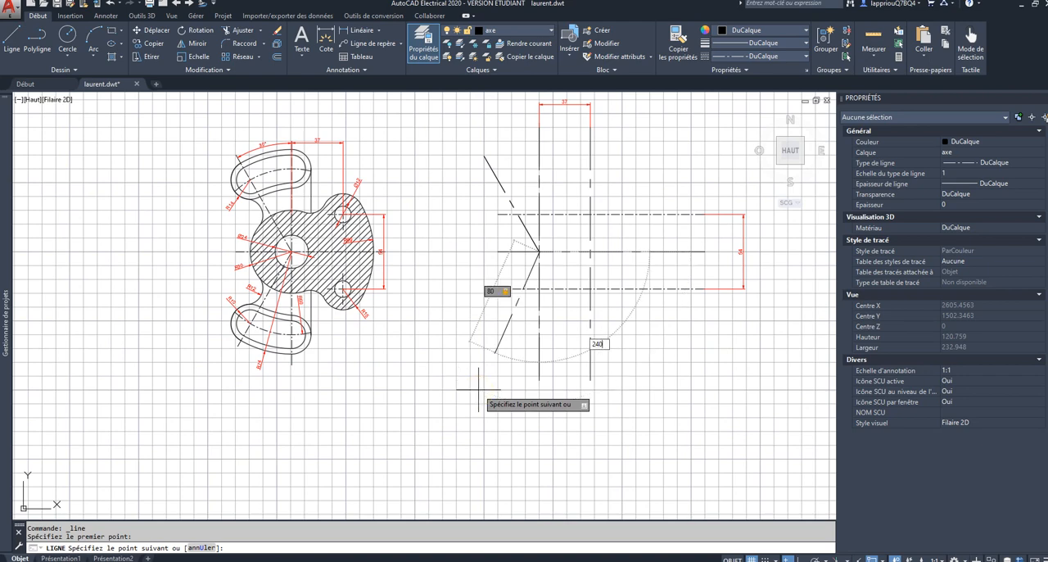
key("Return")
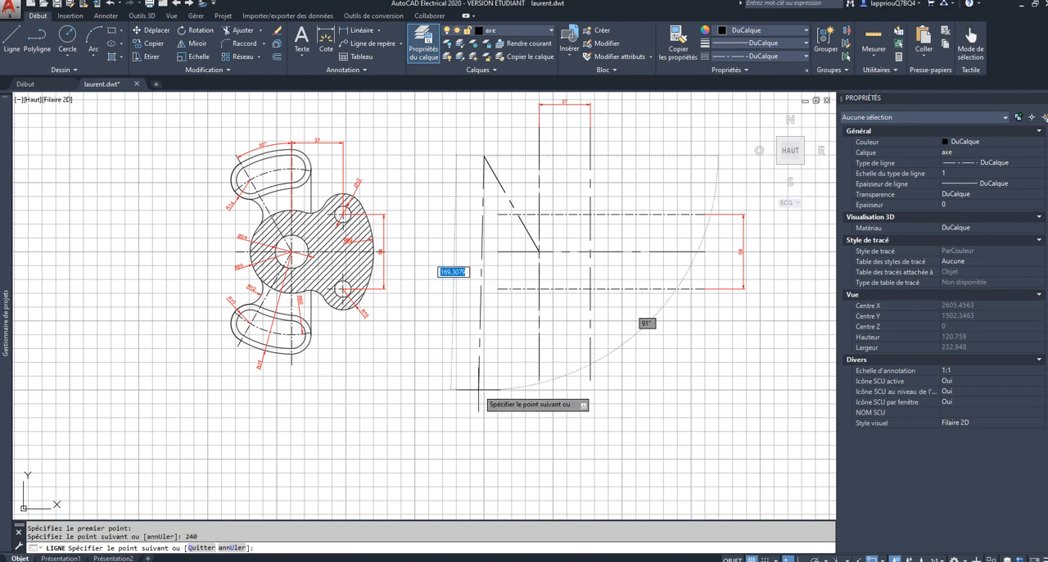
key("Escape")
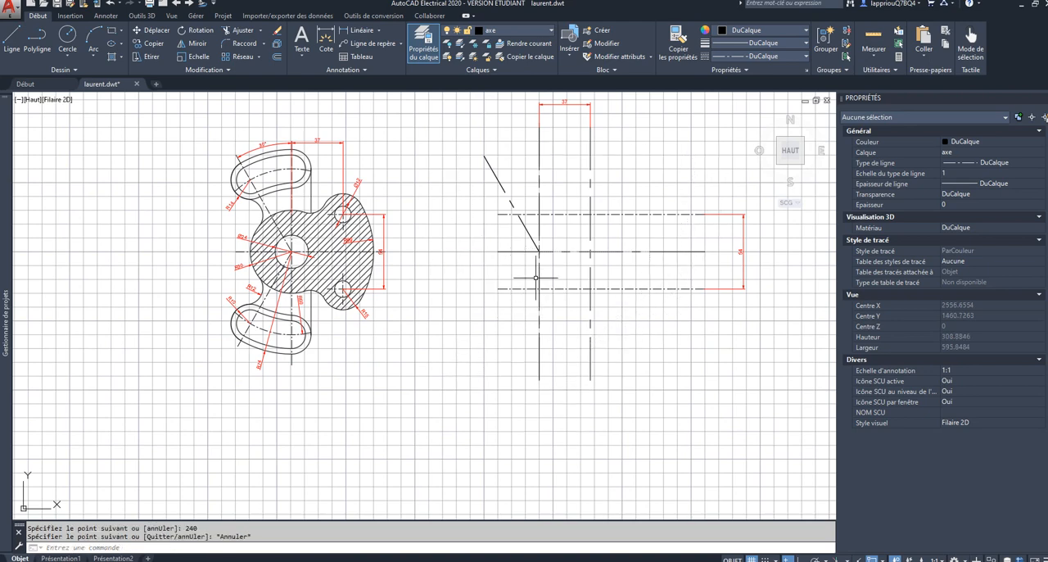
scroll(600, 366, "down", 2)
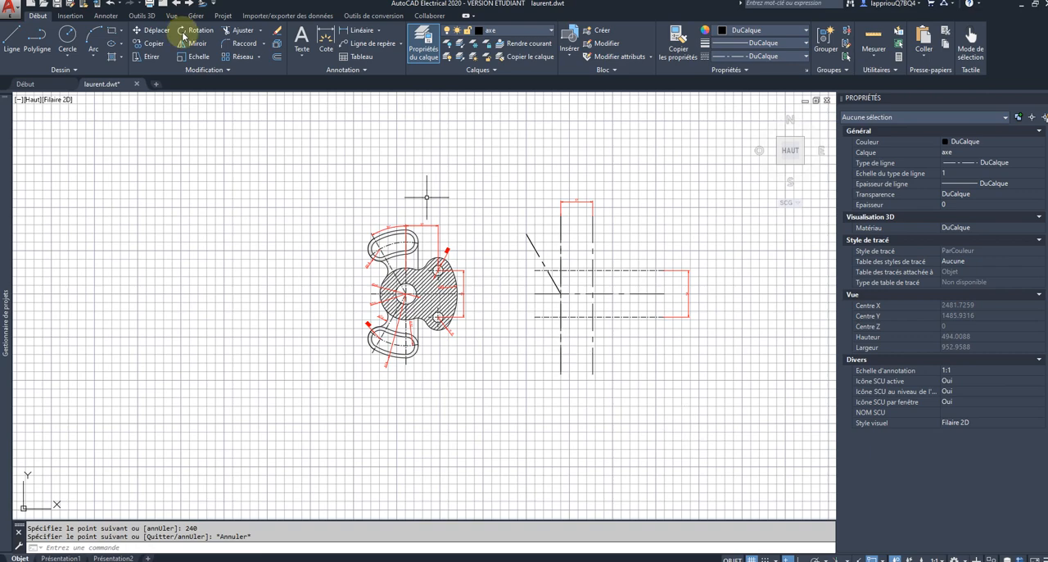
left_click(11, 37)
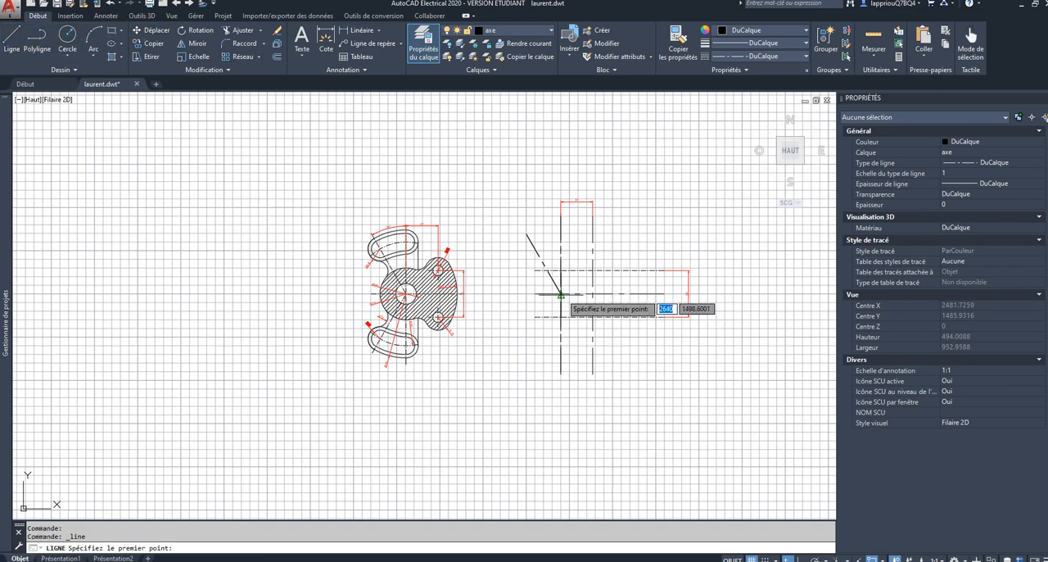
scroll(554, 297, "up", 6)
left_click(558, 296)
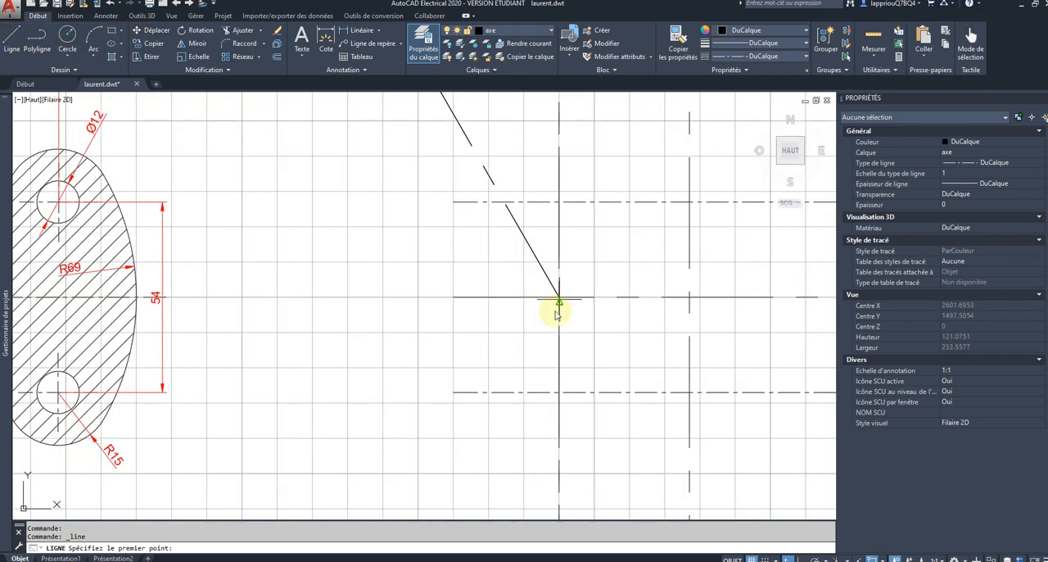
scroll(537, 344, "down", 2)
scroll(536, 263, "down", 2)
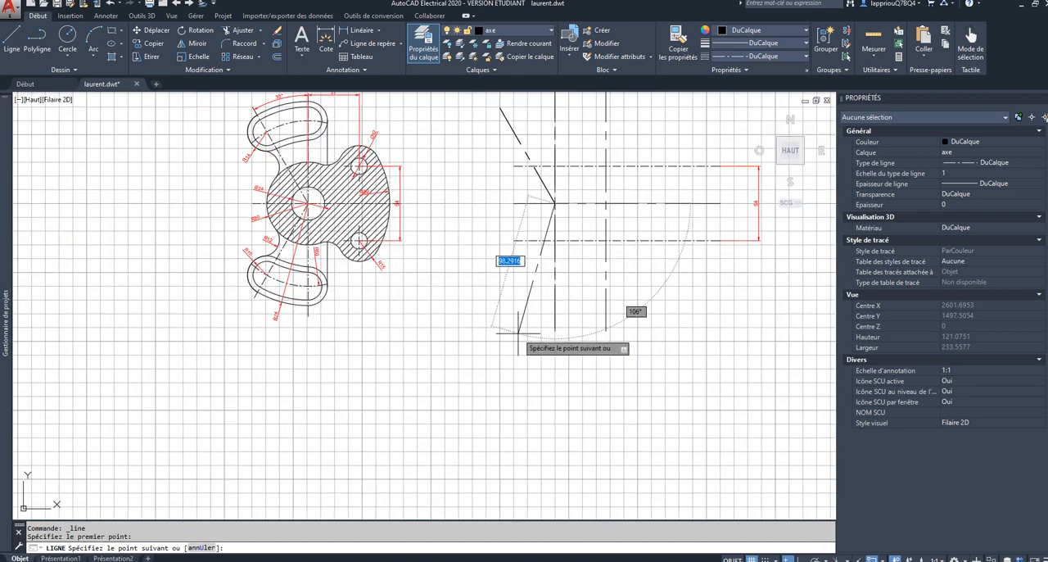
left_click(884, 554)
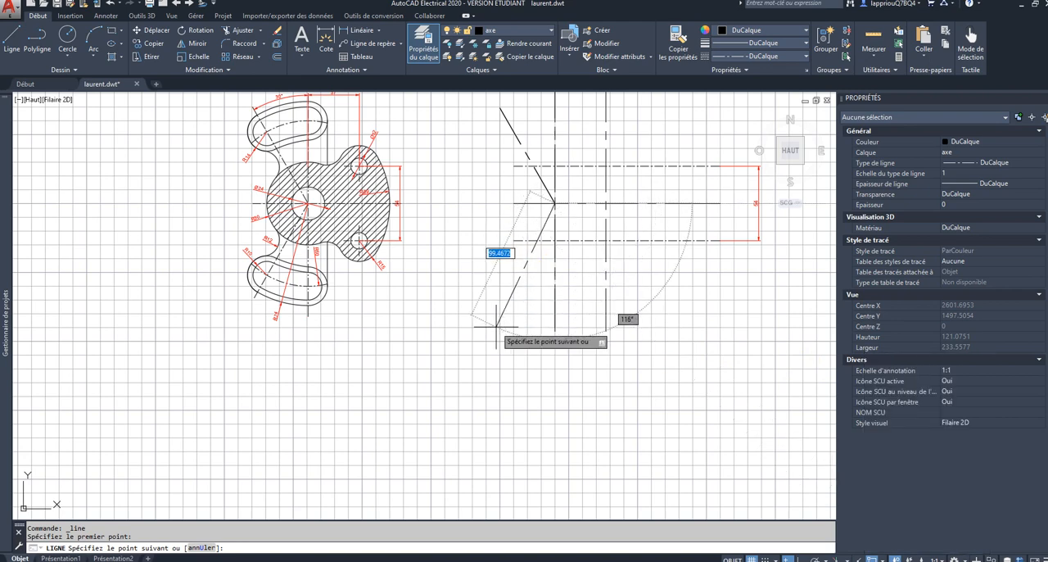
type("@")
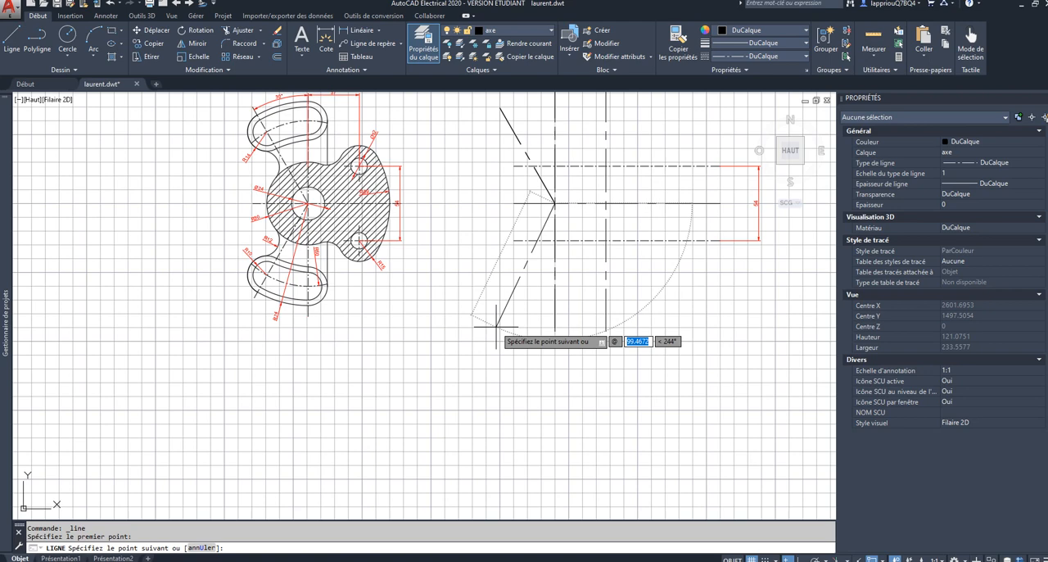
type("80")
key("Tab")
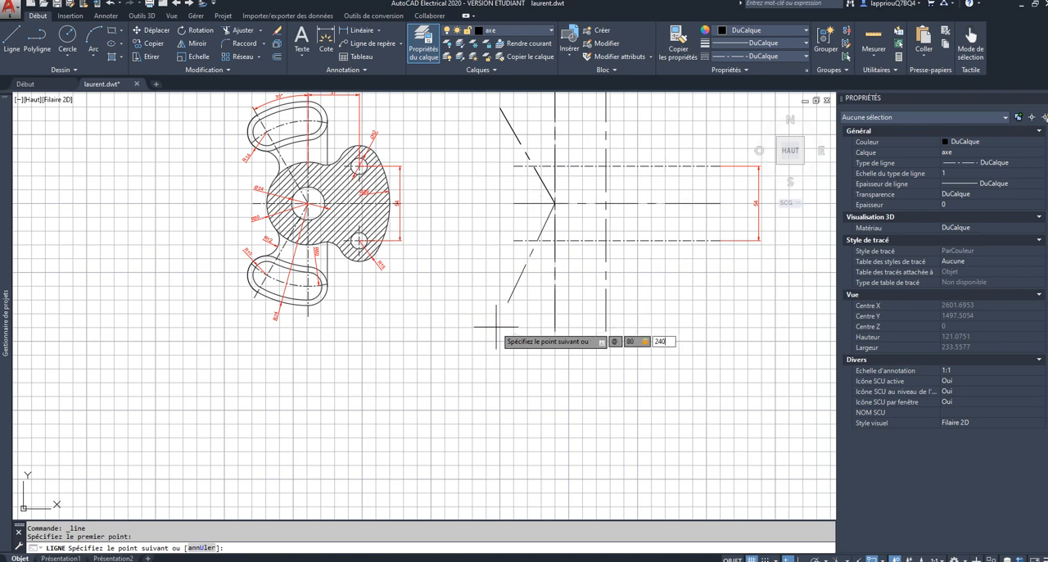
type("240")
key("Return")
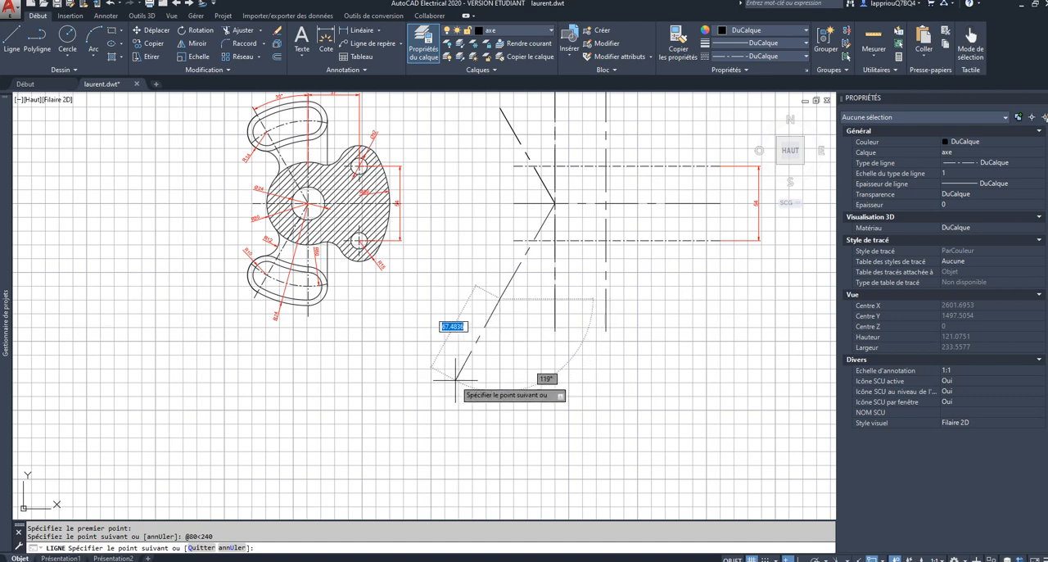
key("Escape")
Step: Stretch the free end of the lower inclined axis line along its own direction to a total length of about 134
left_click(504, 289)
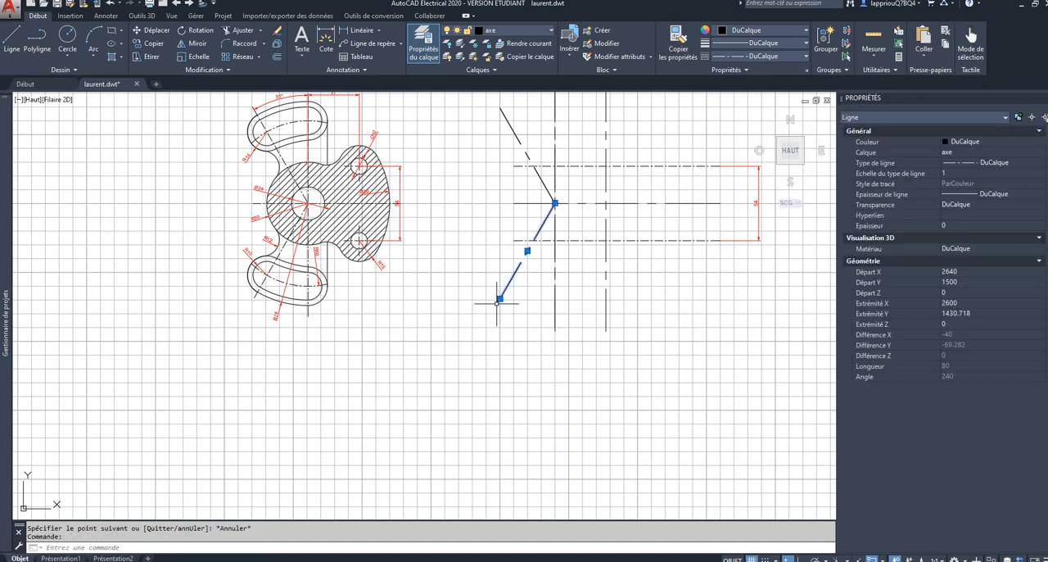
left_click(500, 298)
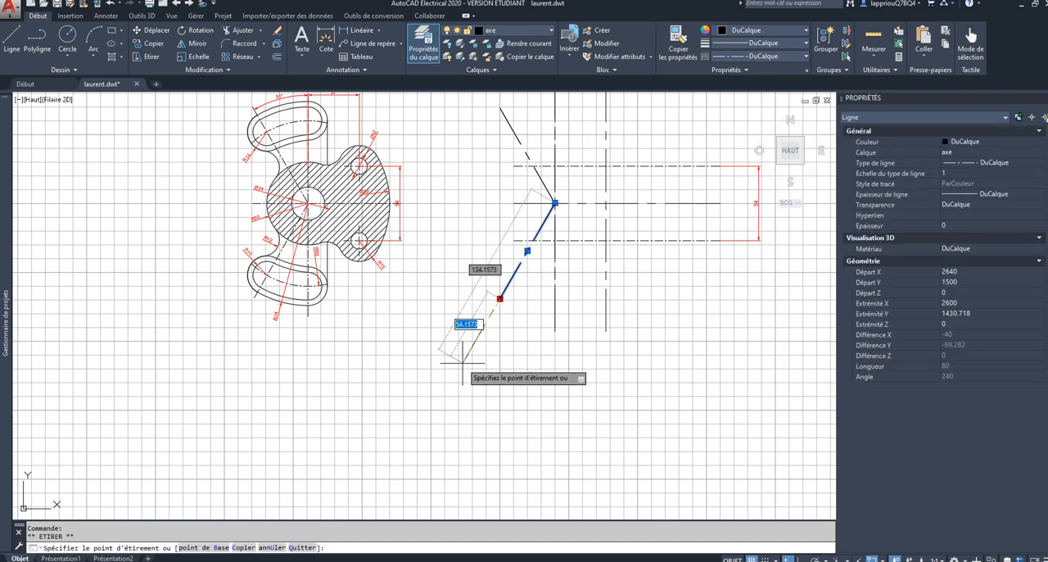
left_click(462, 363)
key("Escape")
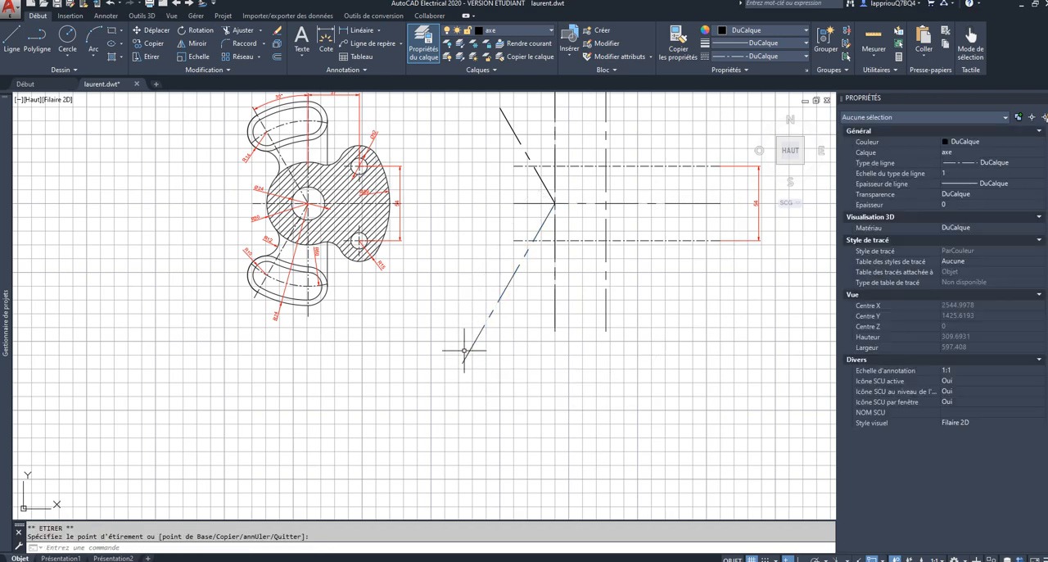
Step: Add an angular dimension between the main vertical axis and the upper inclined axis, placing it just beyond the inclined line's free end
scroll(468, 350, "down", 3)
scroll(477, 342, "up", 3)
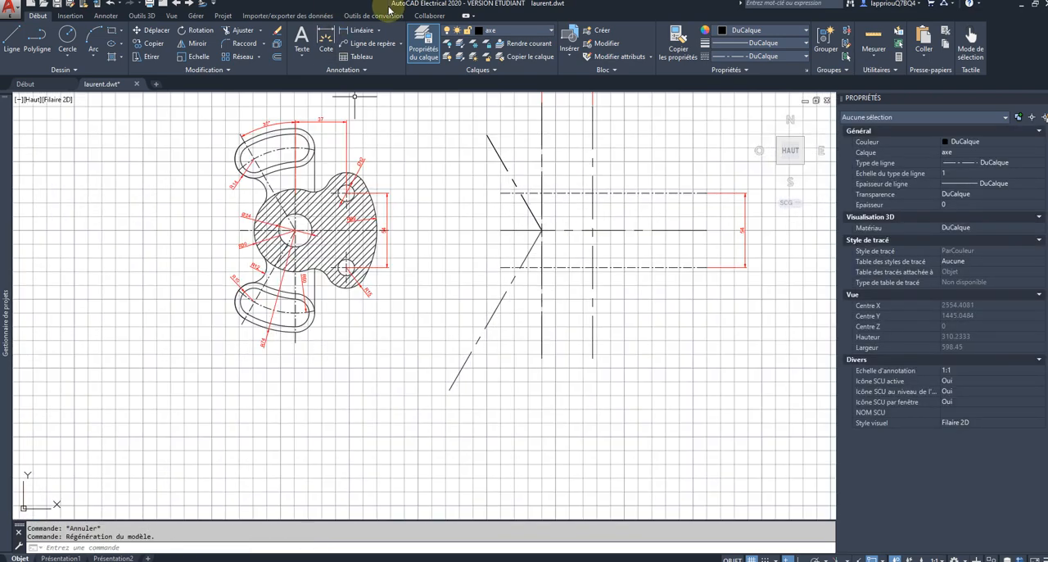
left_click(380, 33)
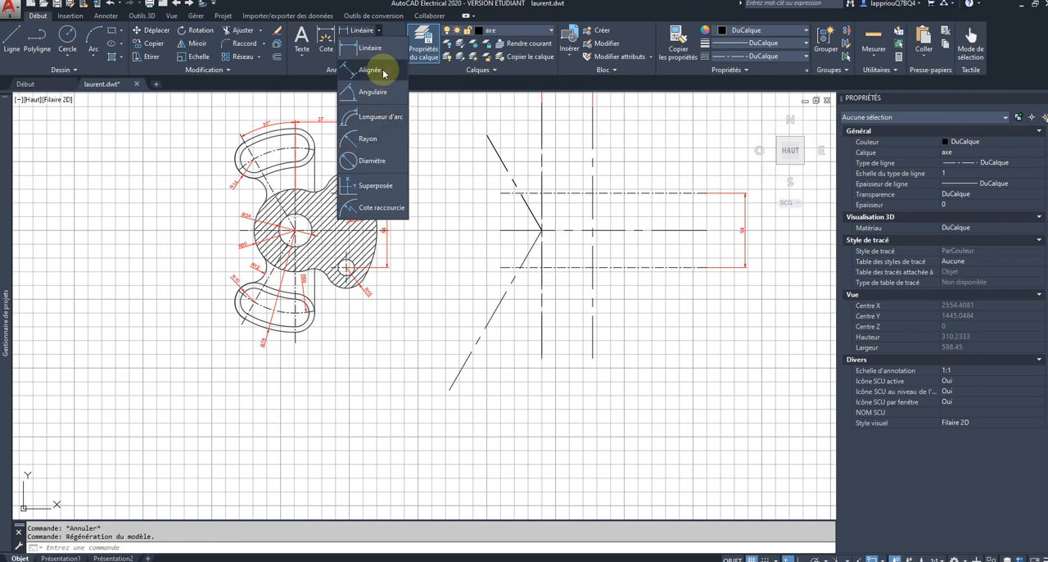
left_click(372, 92)
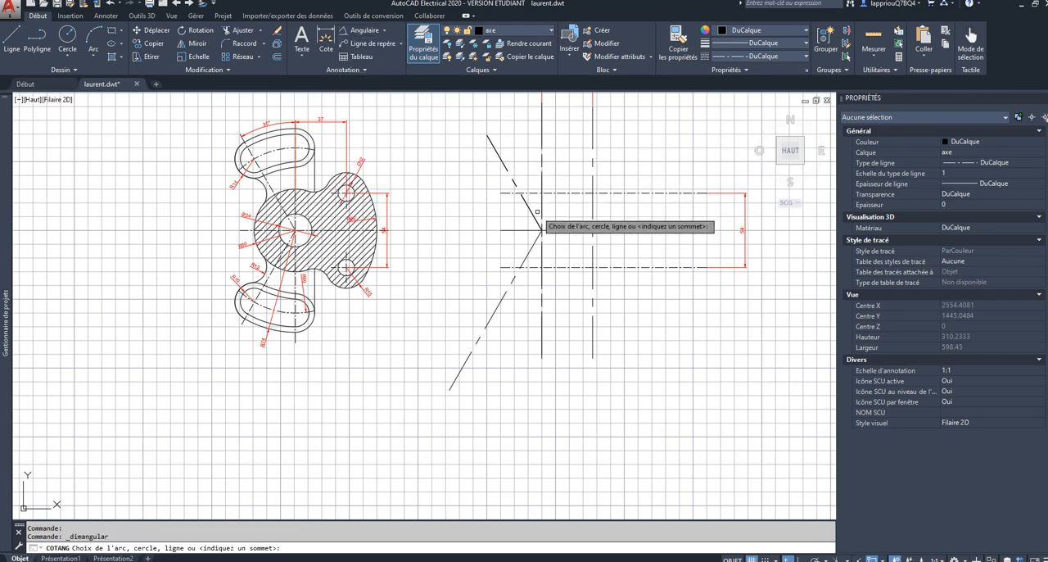
left_click(540, 184)
left_click(516, 184)
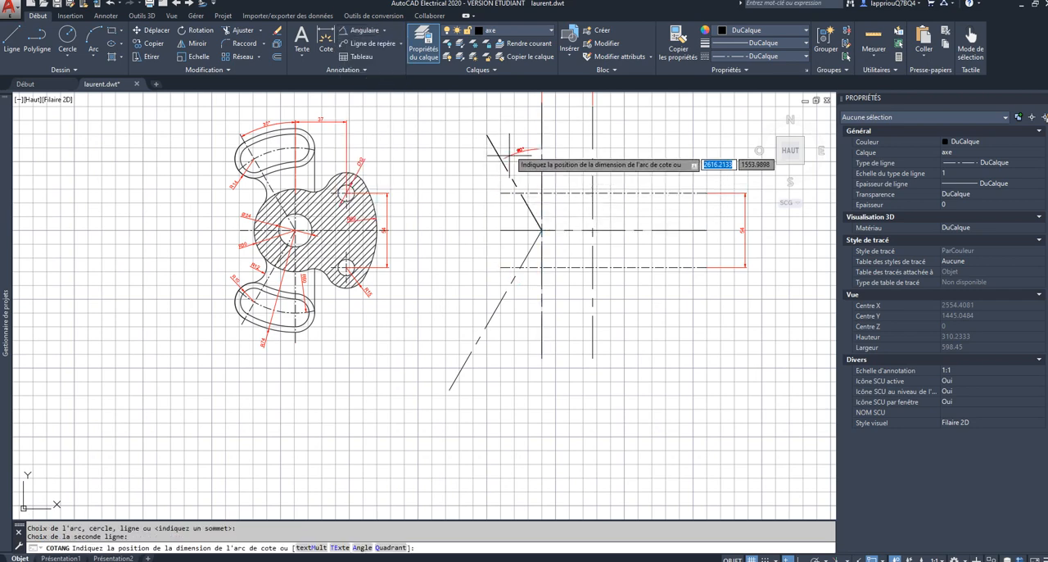
left_click(509, 123)
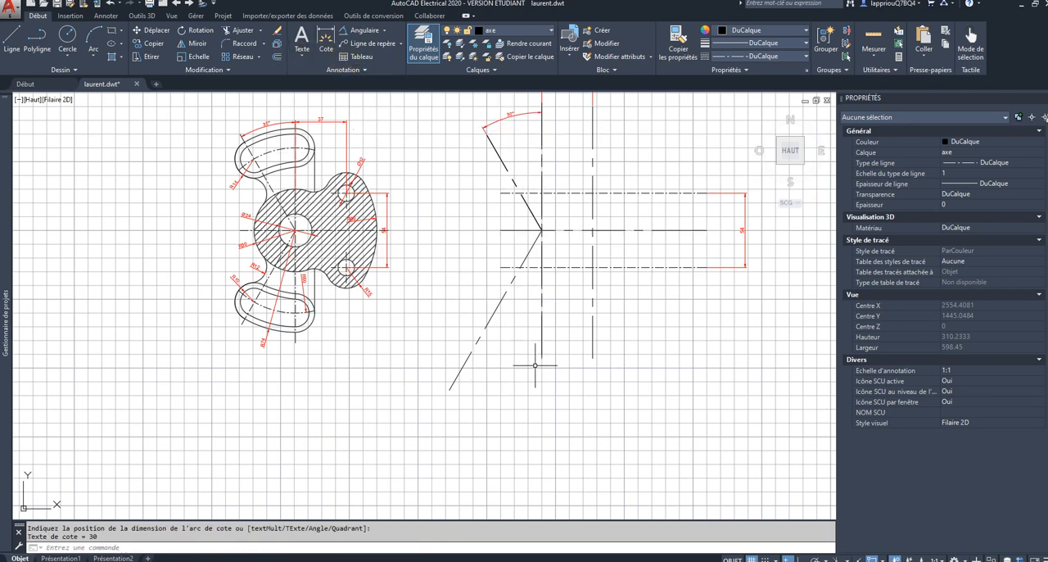
Step: Add an angular dimension between the main vertical axis and the lower inclined axis, placing its arc near the inclined line's free end
key("Return")
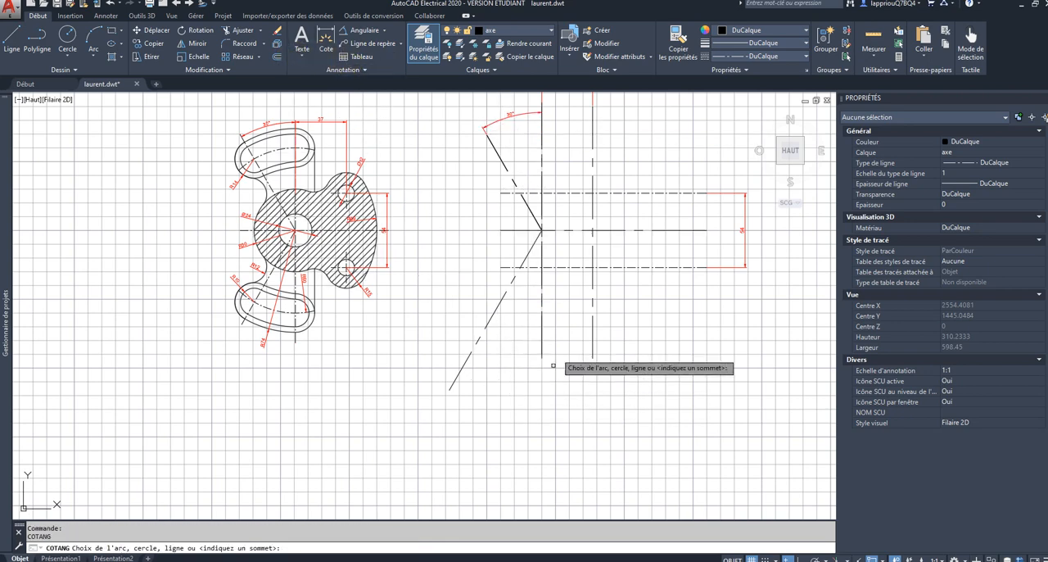
left_click(541, 322)
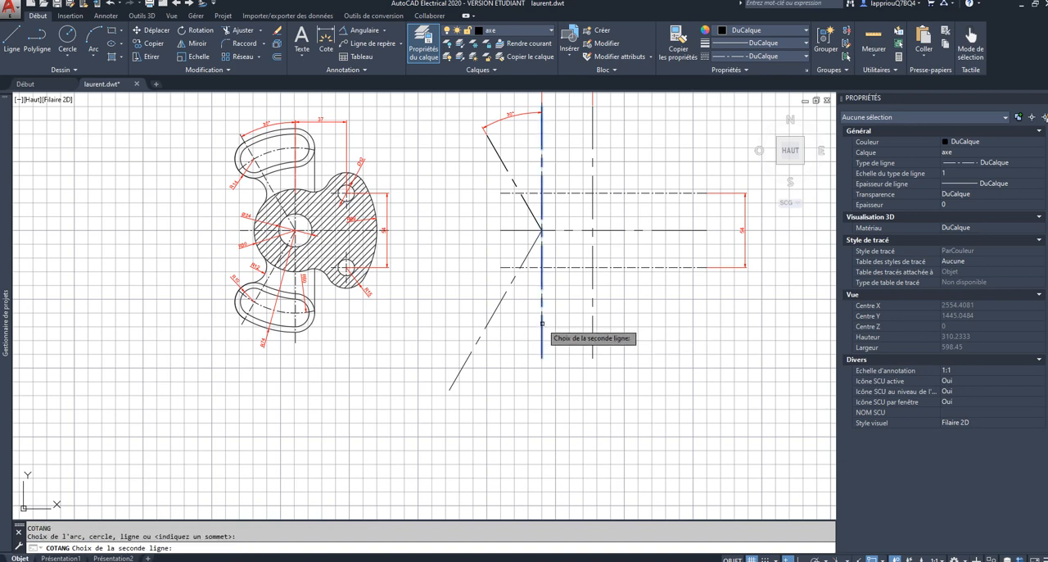
left_click(492, 316)
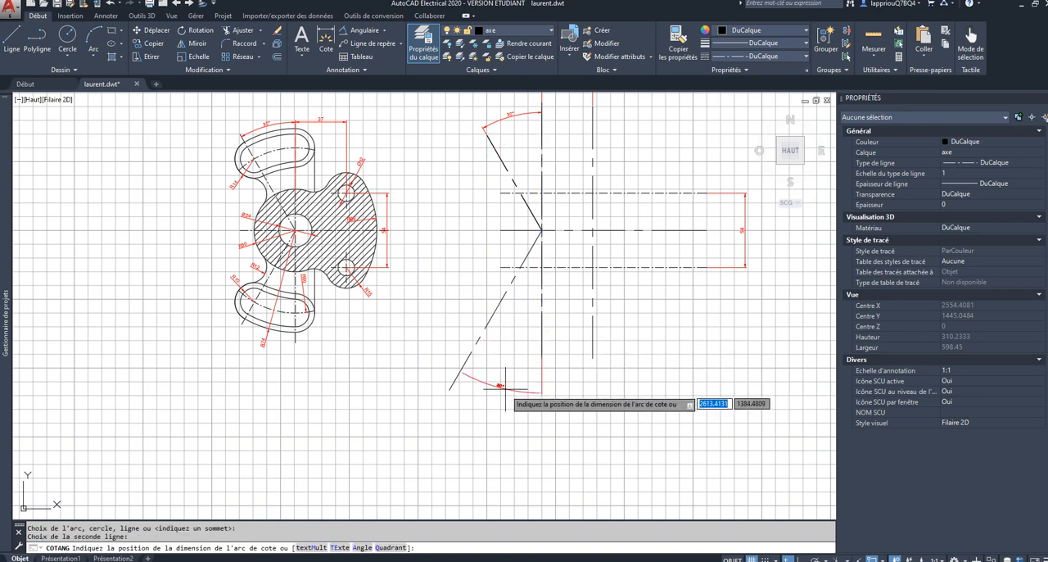
scroll(506, 391, "up", 3)
scroll(486, 401, "down", 3)
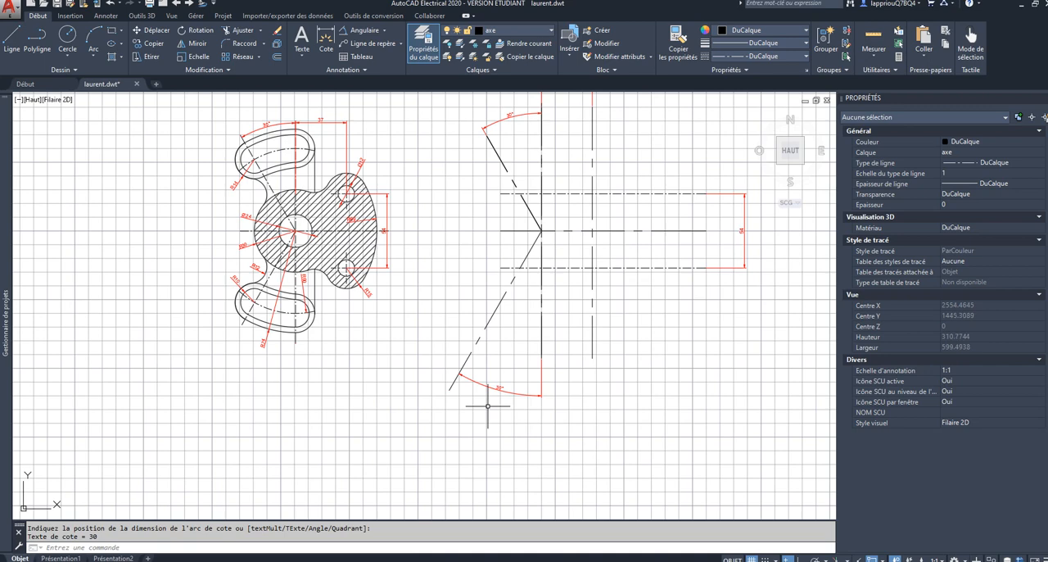
scroll(487, 405, "down", 2)
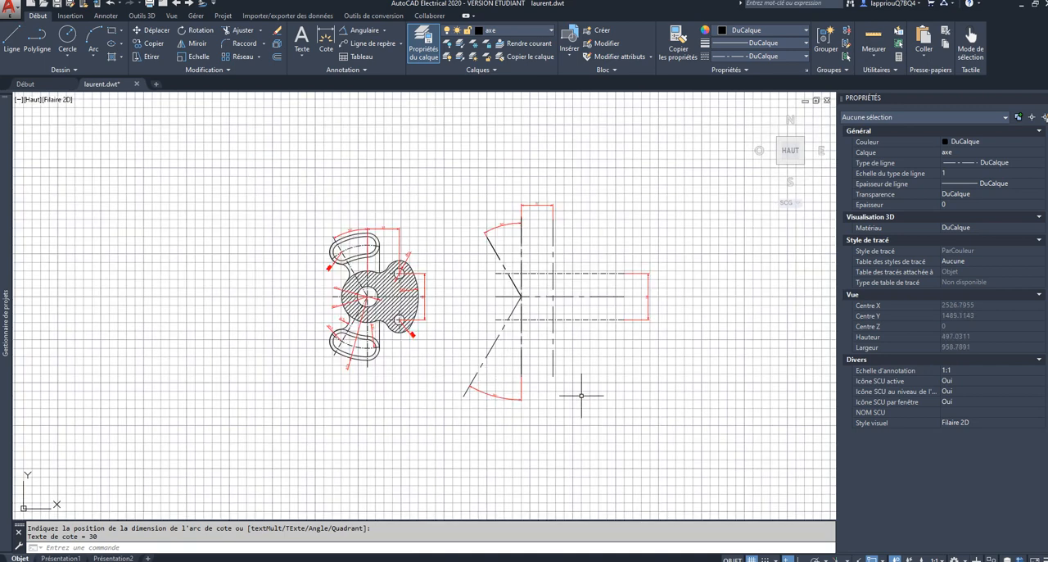
Step: Make Defpoints the current layer and draw a circle of radius 6 where the second vertical axis crosses the upper horizontal axis
scroll(610, 305, "up", 2)
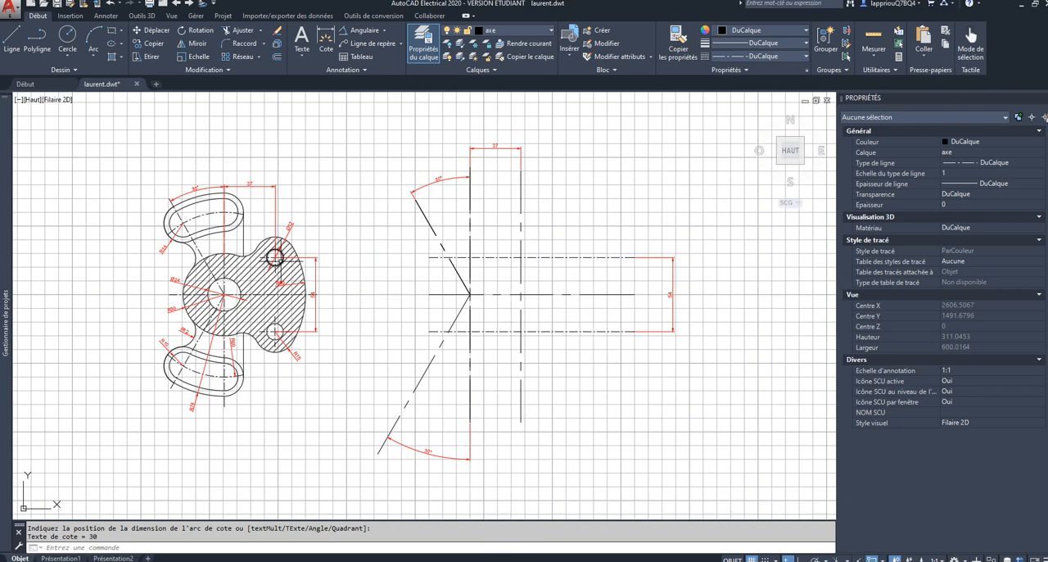
left_click(67, 37)
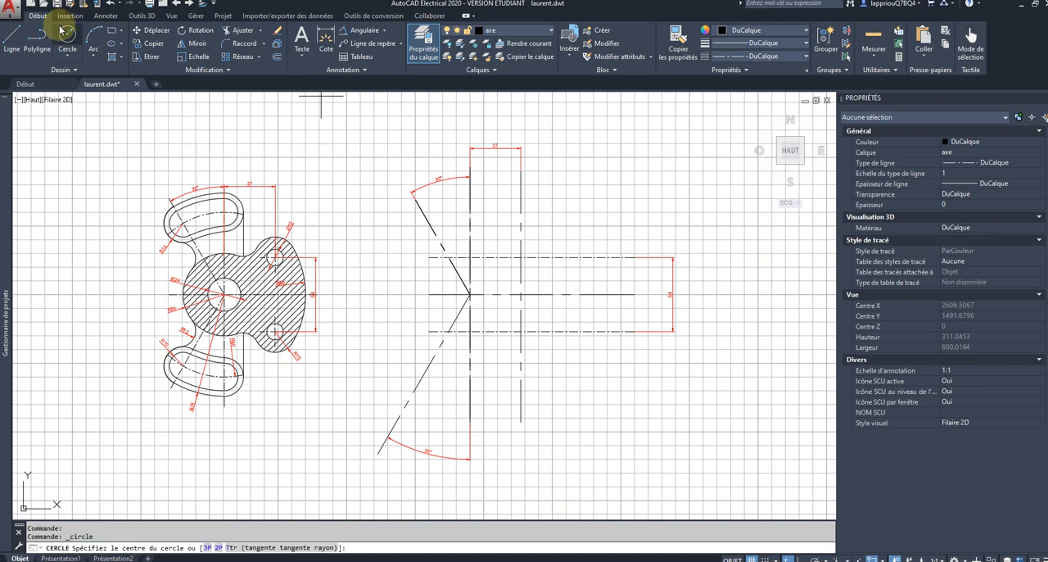
left_click(511, 30)
left_click(504, 84)
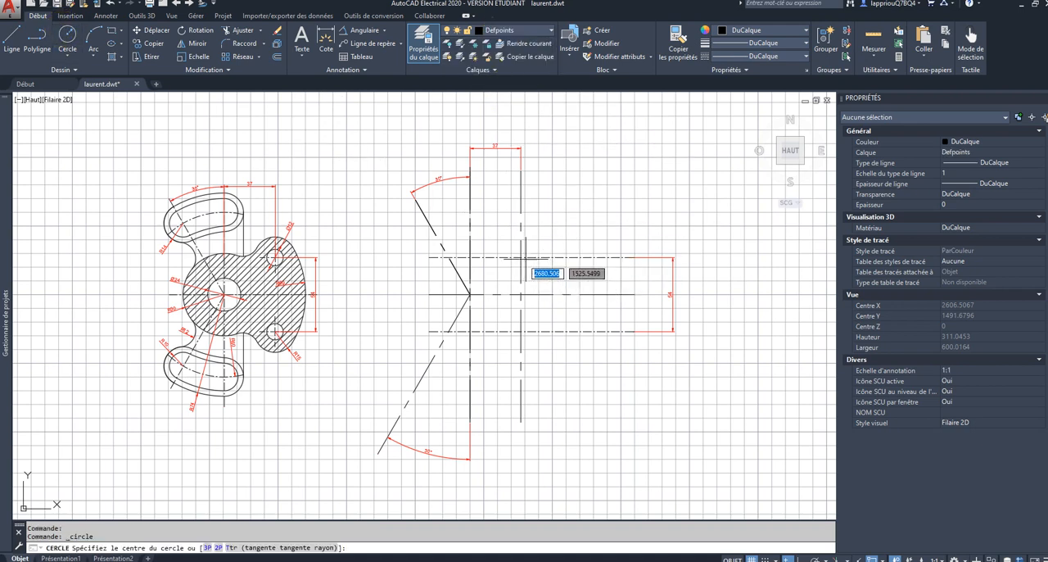
left_click(521, 257)
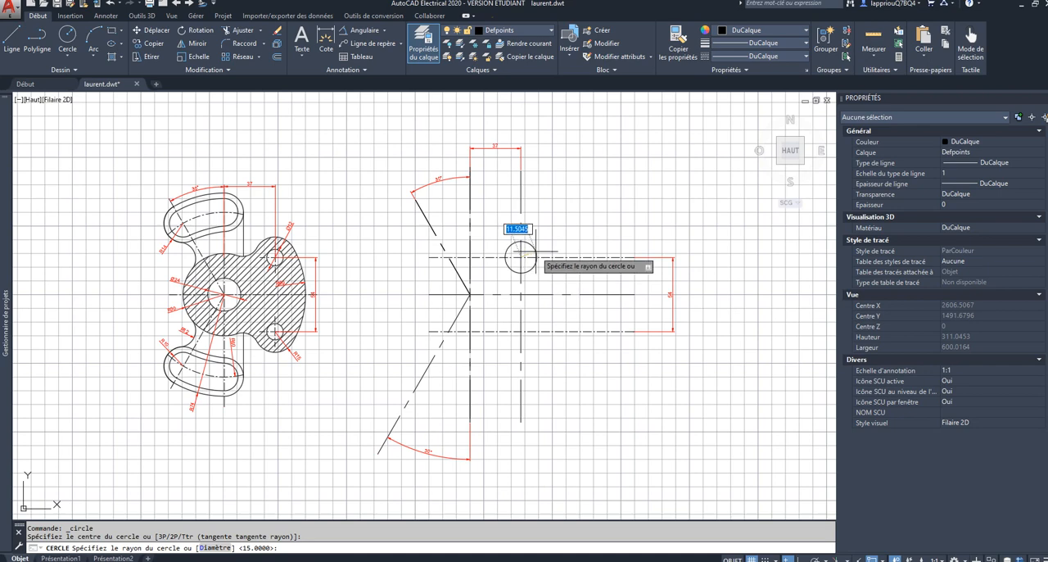
type("6")
key("Return")
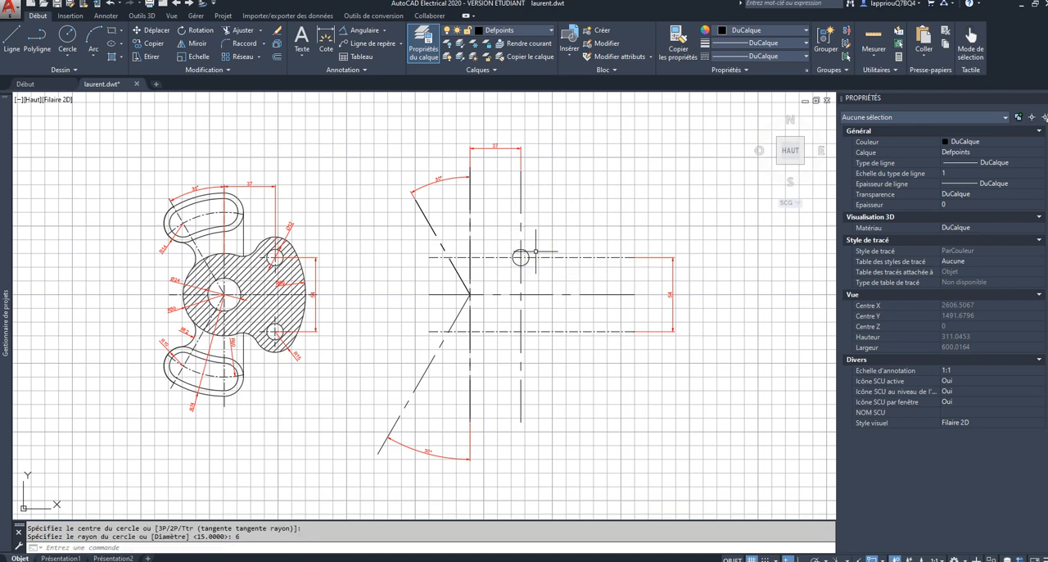
Step: Draw a circle of radius 6 where the second vertical axis crosses the lower horizontal axis
key("Return")
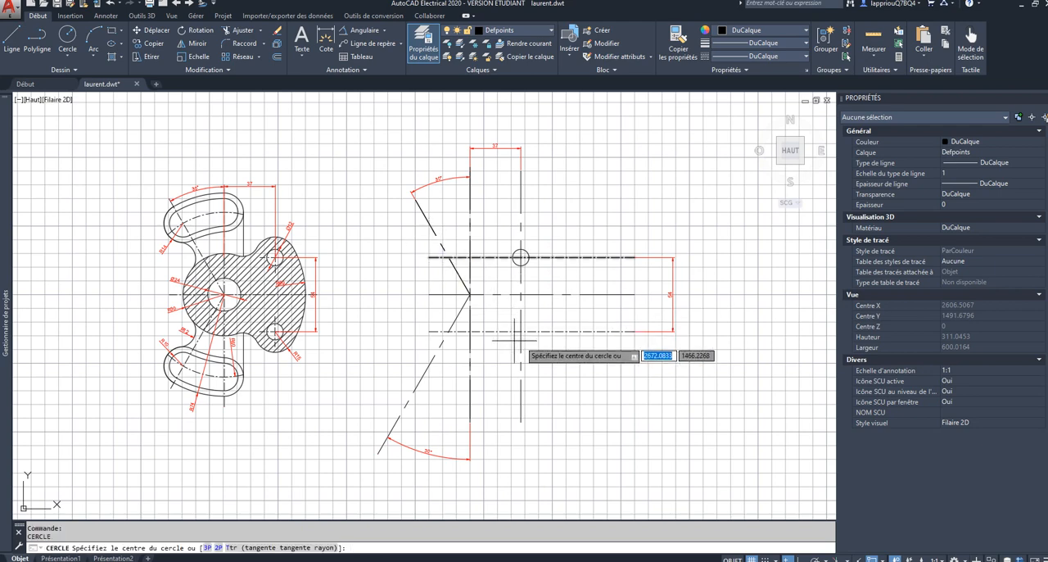
scroll(519, 332, "up", 6)
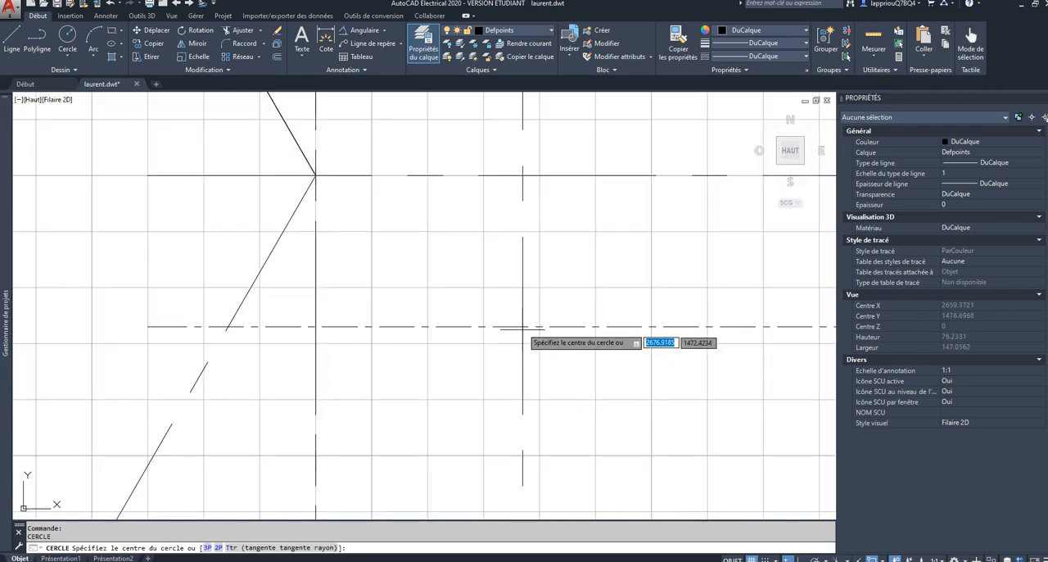
left_click(522, 326)
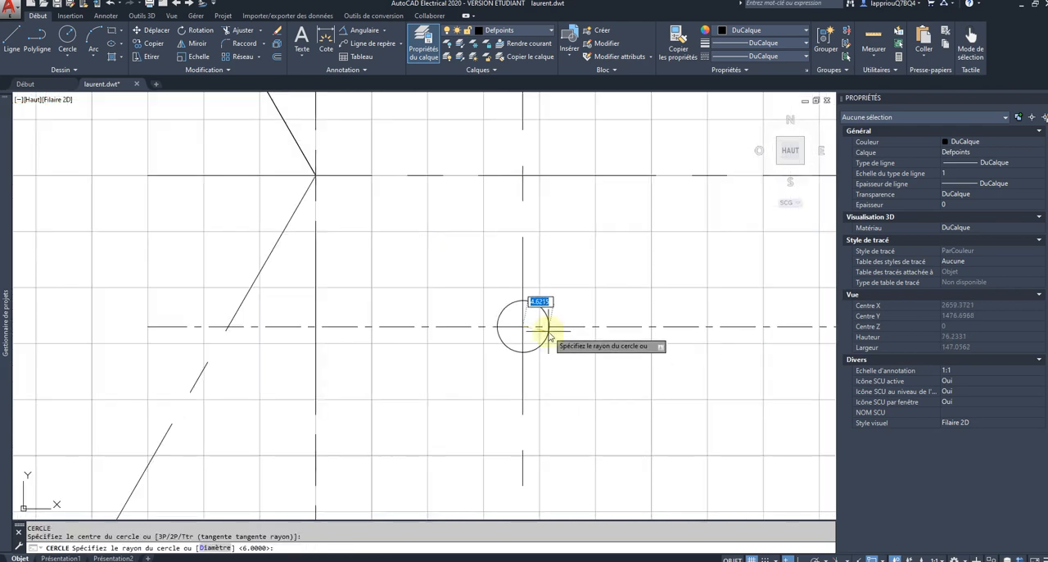
type("6")
key("Return")
scroll(548, 331, "down", 3)
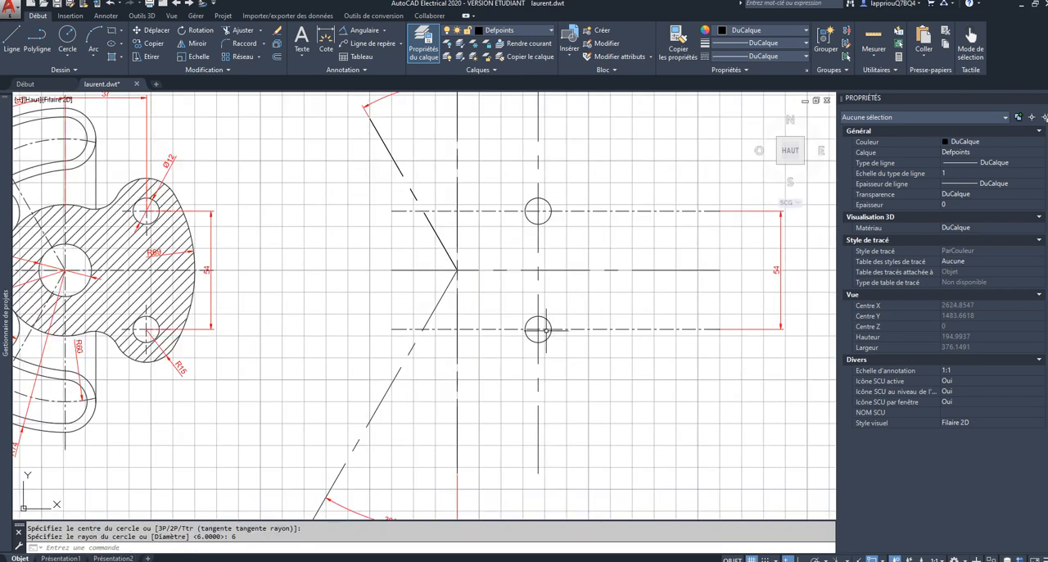
Step: Draw a circle of radius 15 concentric with the upper small hole circle
scroll(546, 330, "down", 2)
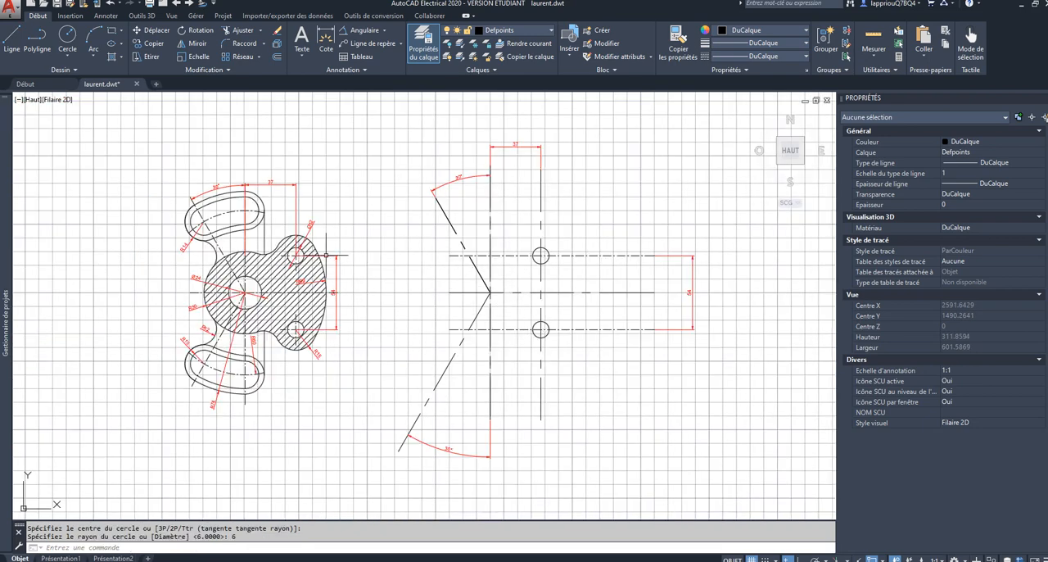
scroll(304, 324, "up", 2)
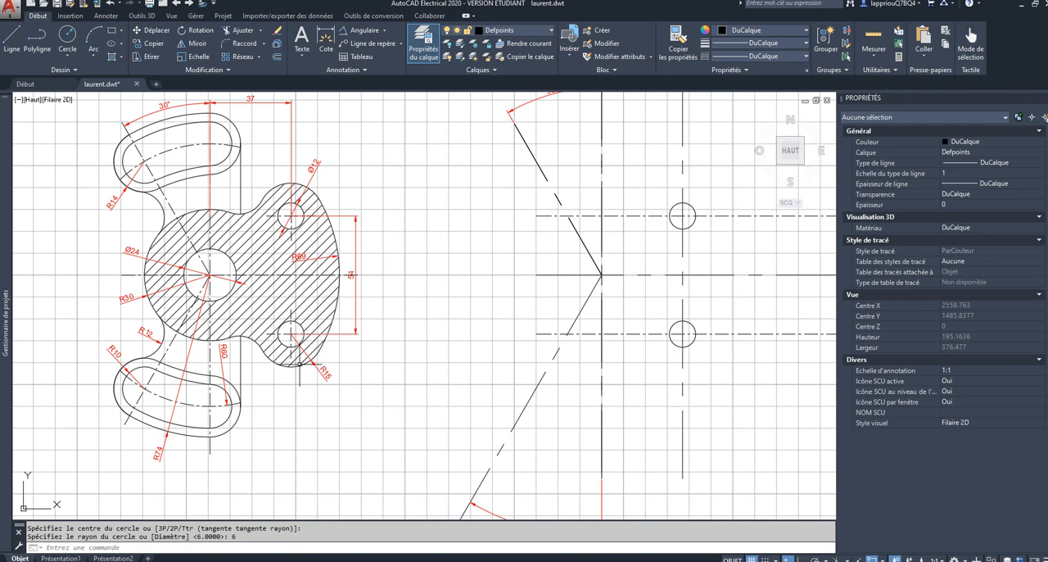
scroll(326, 335, "down", 2)
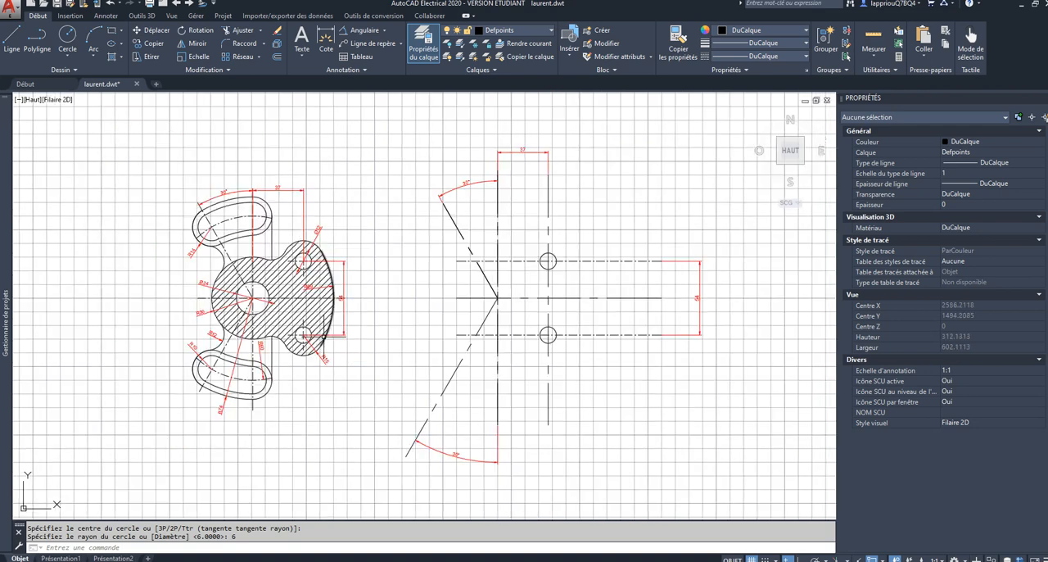
left_click(76, 38)
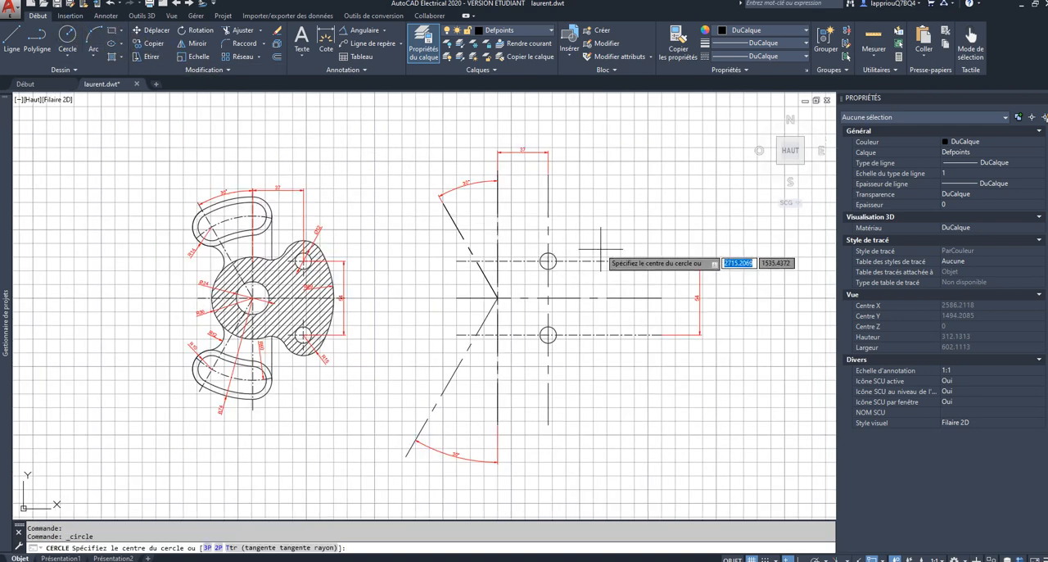
scroll(548, 261, "up", 3)
left_click(548, 260)
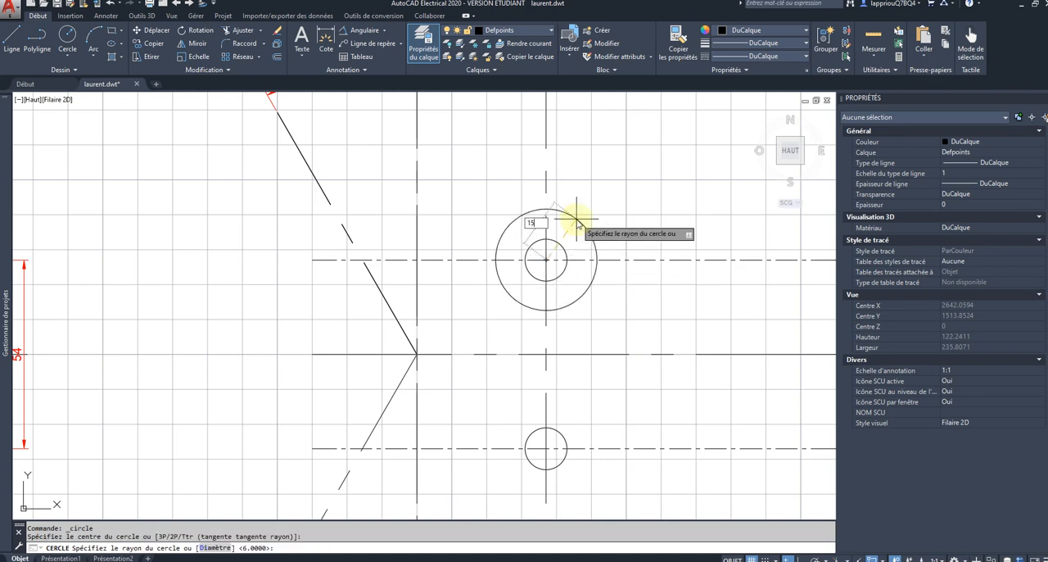
key("Return")
key("Return")
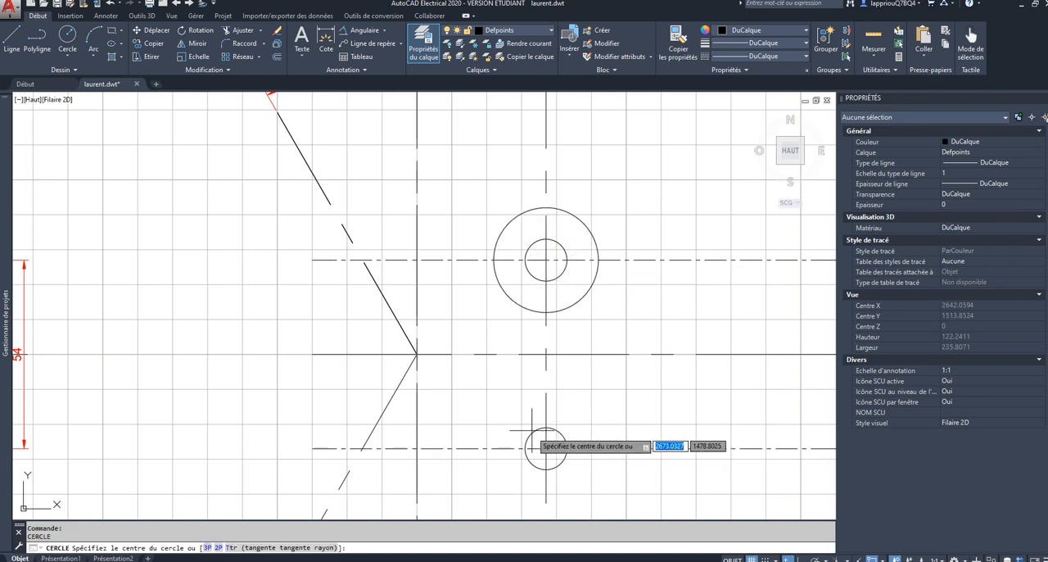
Step: Draw a circle of radius 15 concentric with the lower small hole circle
left_click(547, 449)
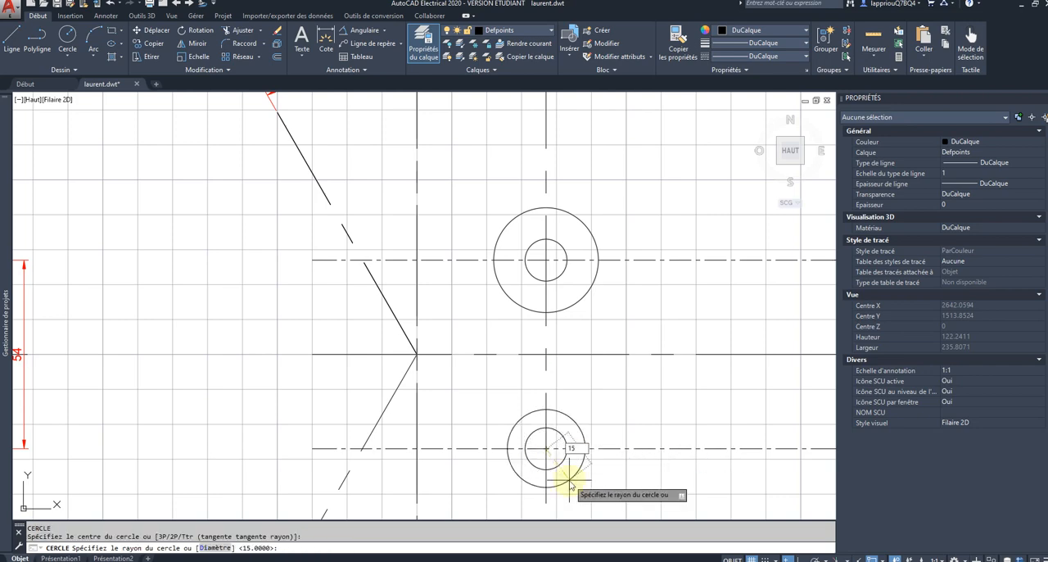
key("Return")
scroll(569, 480, "down", 2)
mouse_move(569, 480)
middle_mouse_down()
mouse_move(569, 428)
mouse_move(542, 362)
middle_mouse_up()
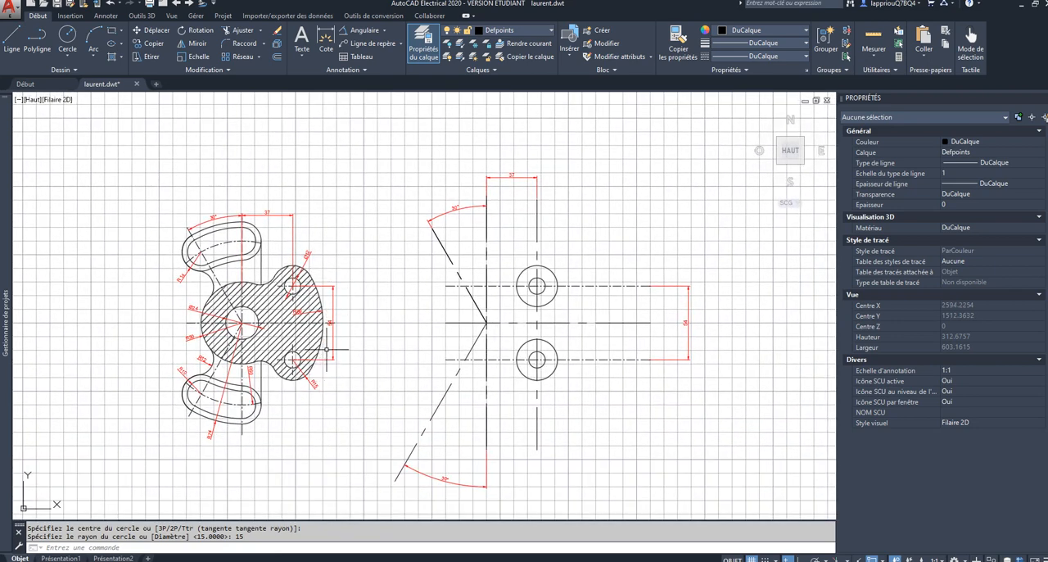
left_click(240, 43)
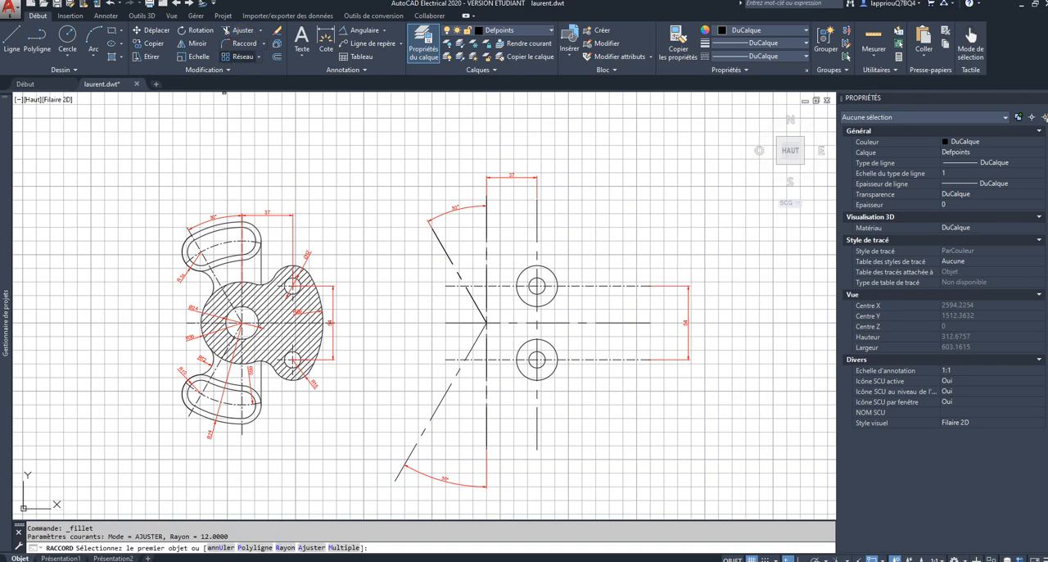
left_click(284, 547)
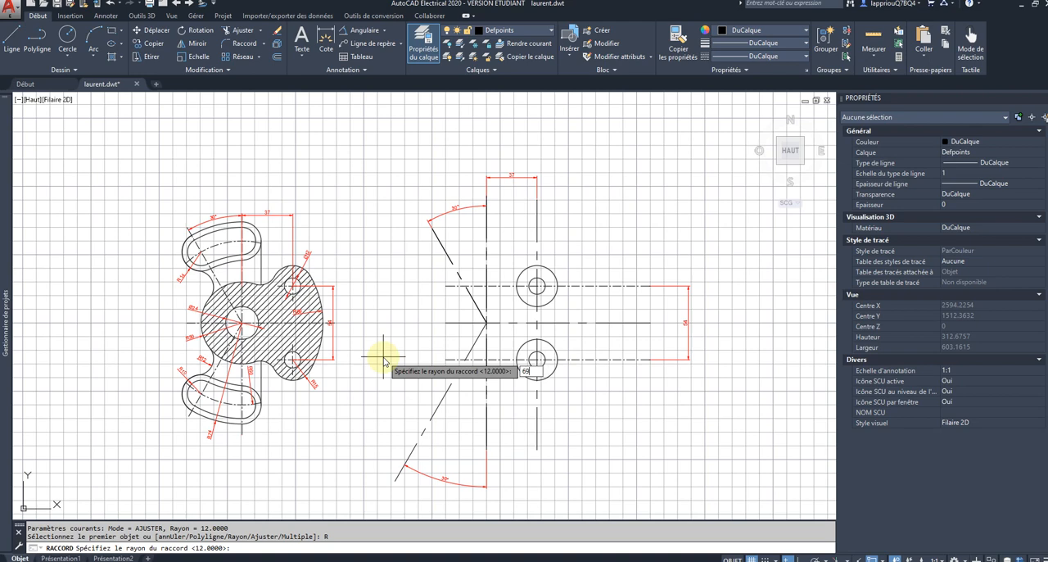
key("Return")
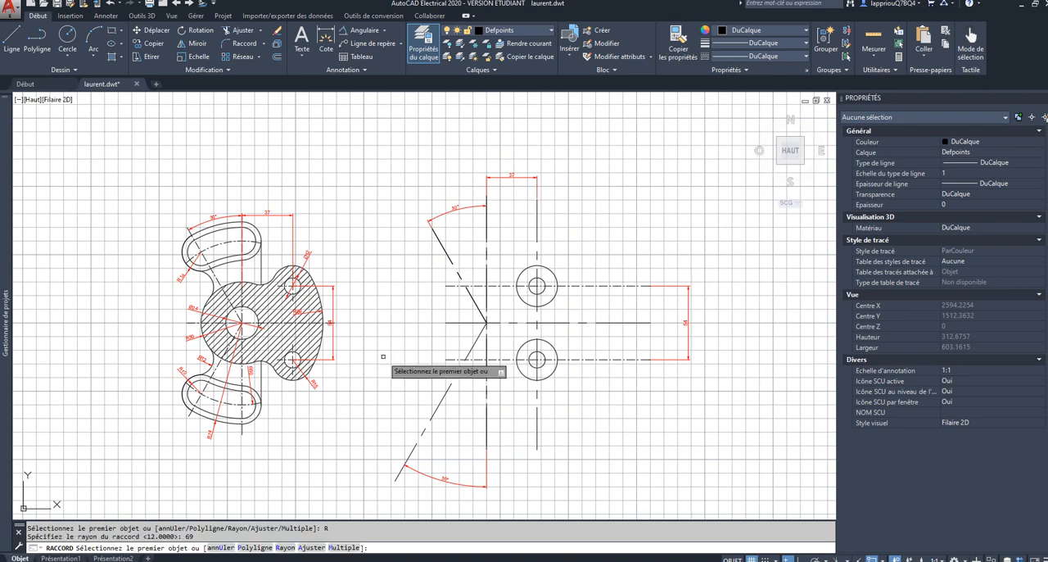
left_click(559, 288)
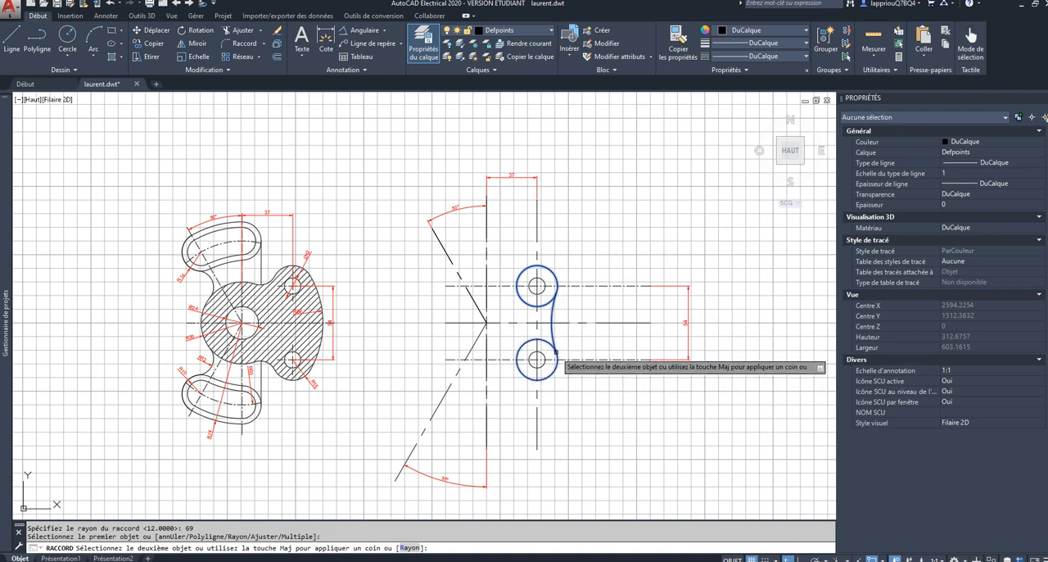
key("Escape")
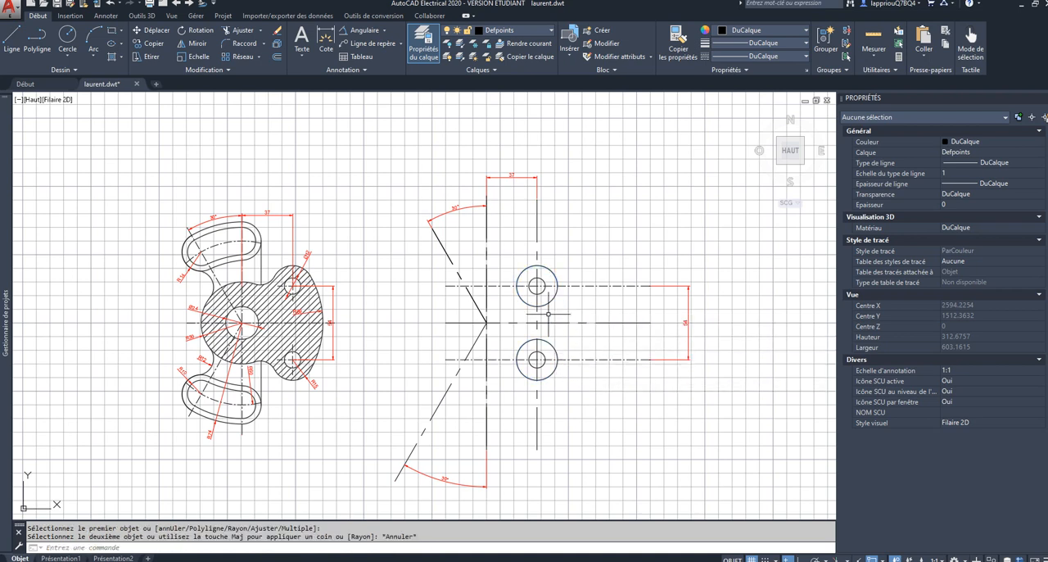
Step: Draw a circle of radius 69 tangent to the outer sides of the upper and lower radius 15 circles
left_click(67, 53)
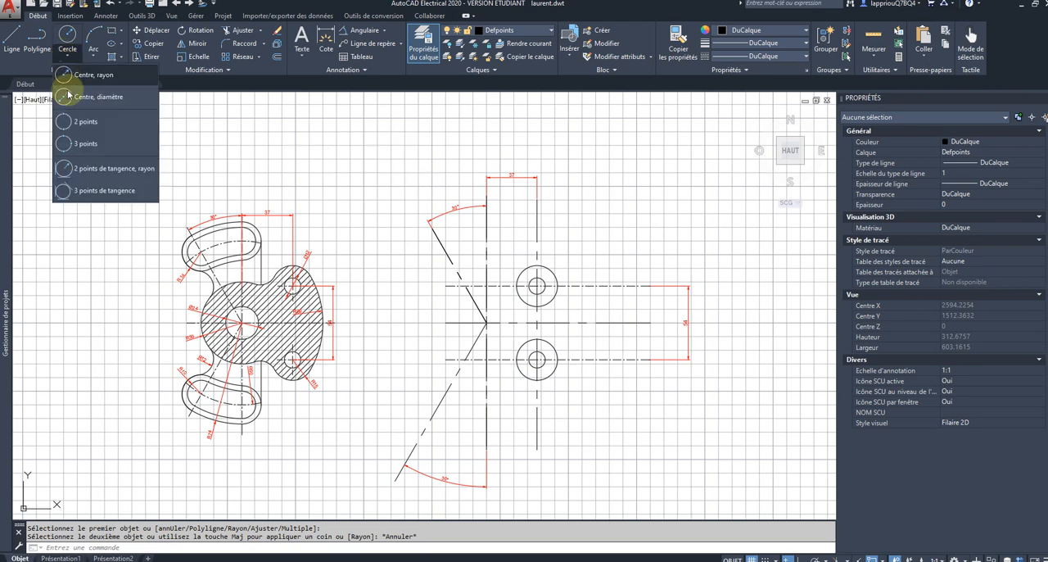
left_click(86, 169)
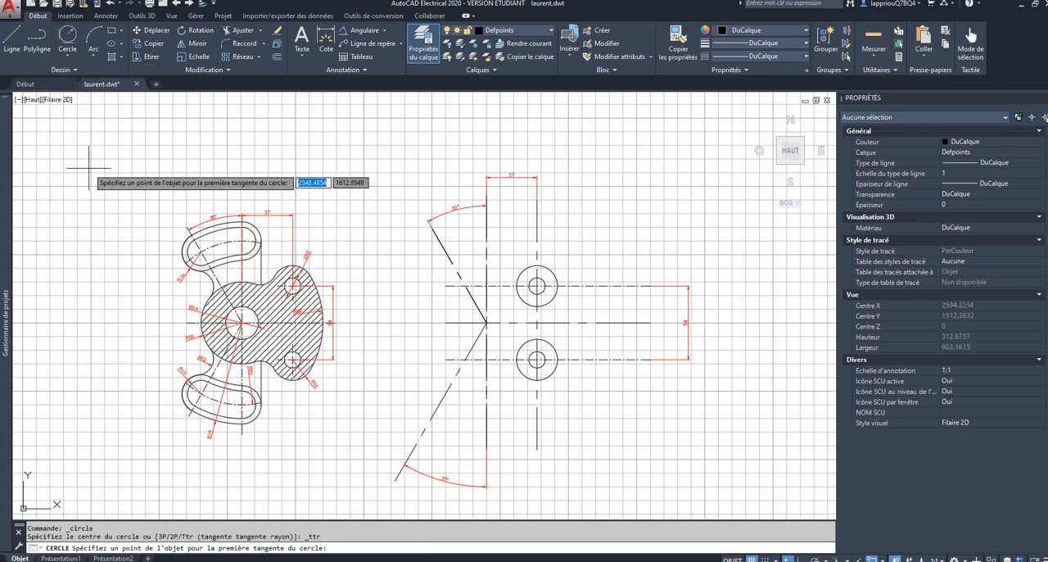
left_click(68, 60)
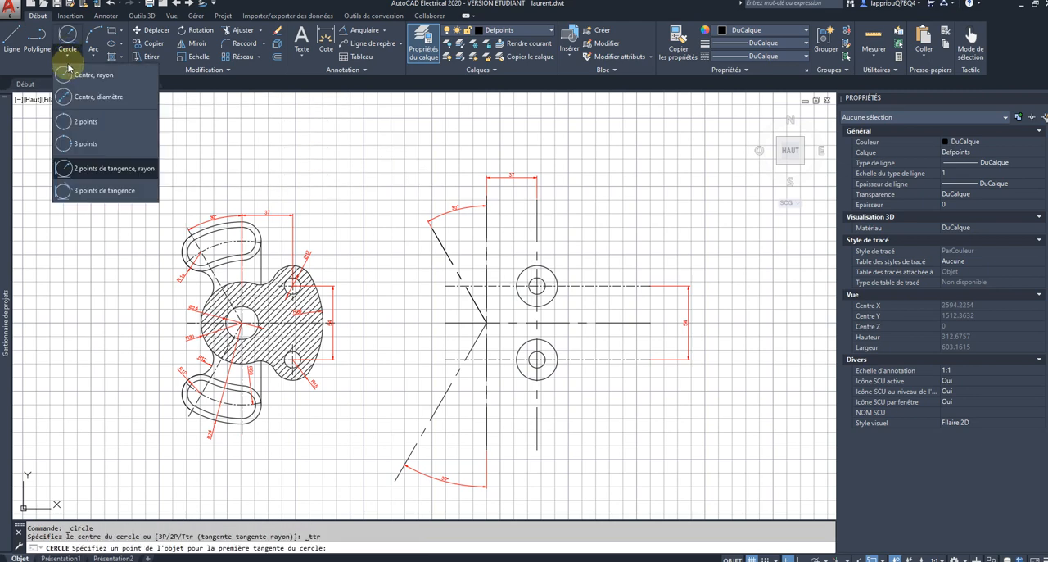
left_click(87, 170)
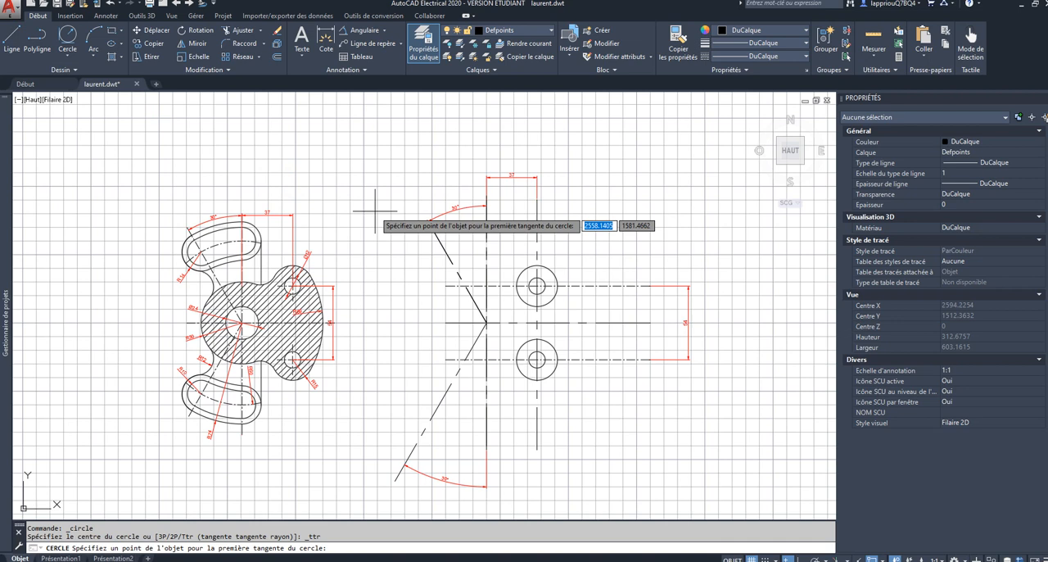
left_click(556, 280)
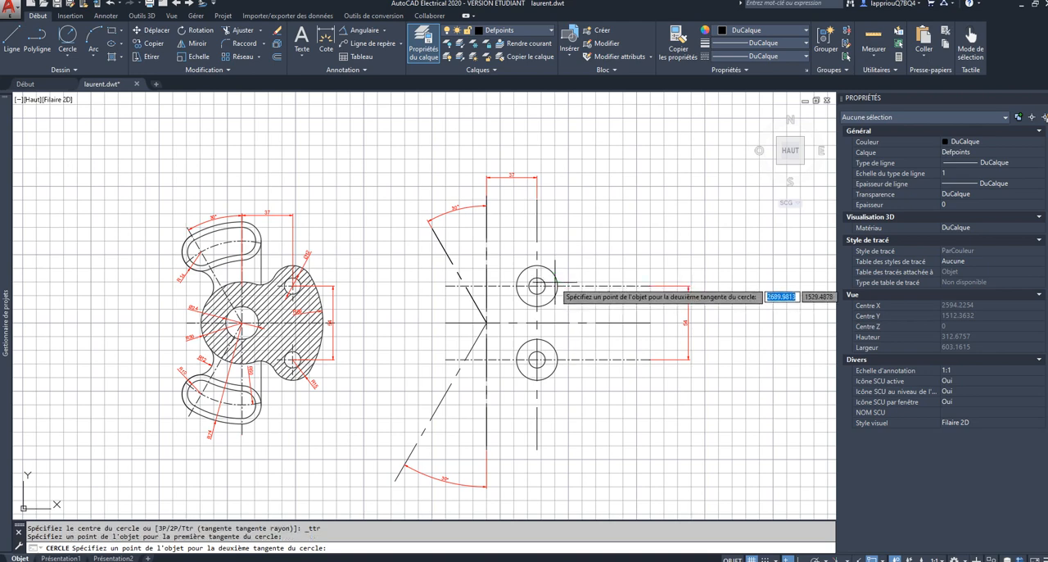
left_click(556, 363)
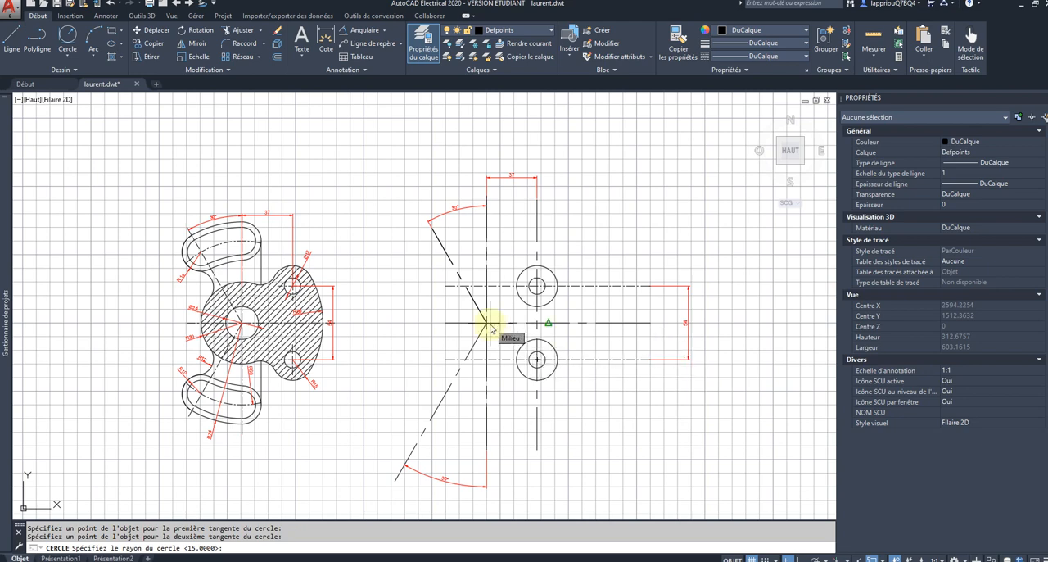
type("69")
key("Return")
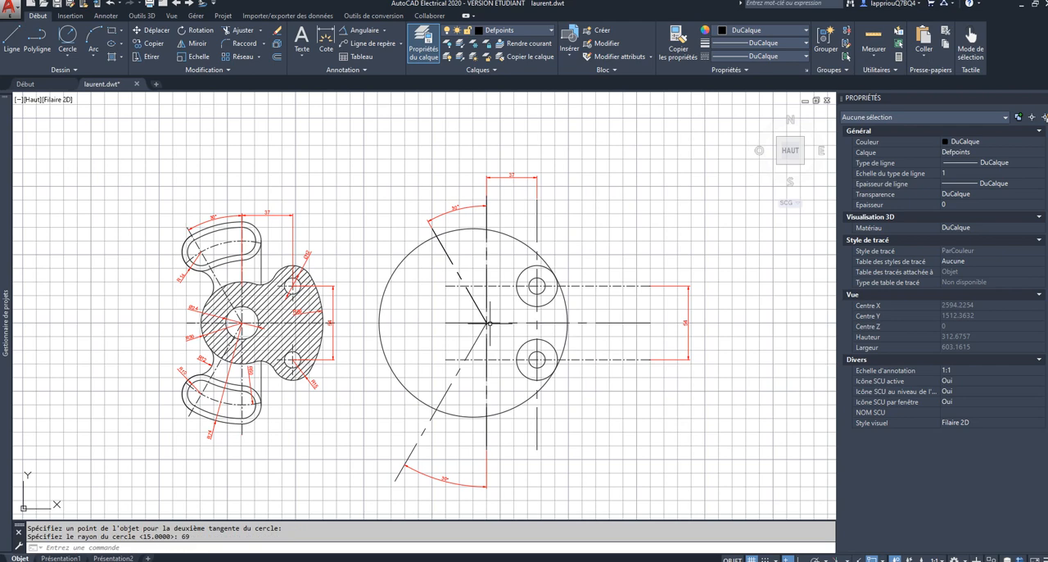
Step: Try to trim the radius 69 circle against the axes and hole circles, and undo the trim
left_click(616, 190)
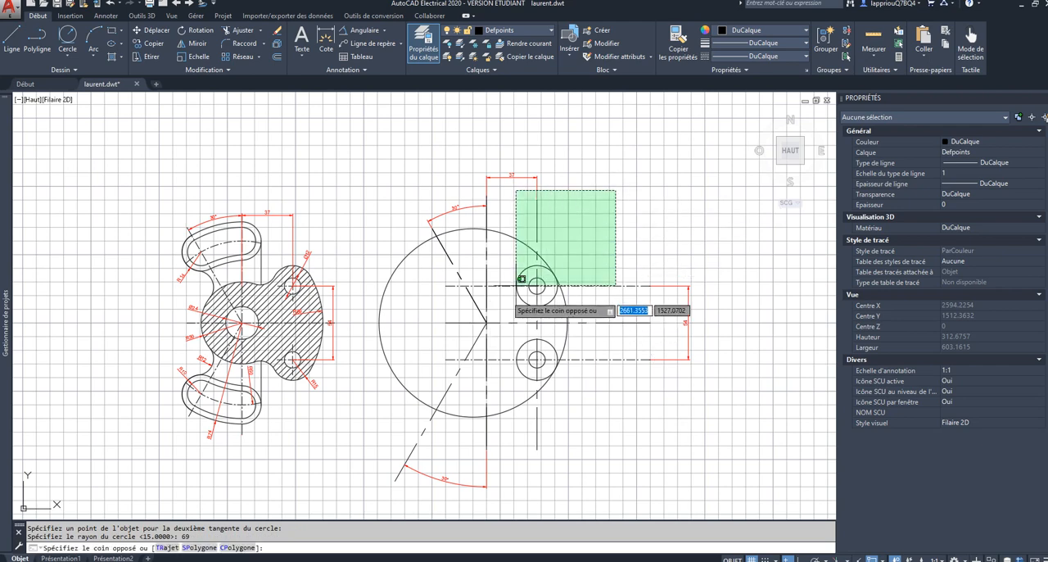
left_click(353, 442)
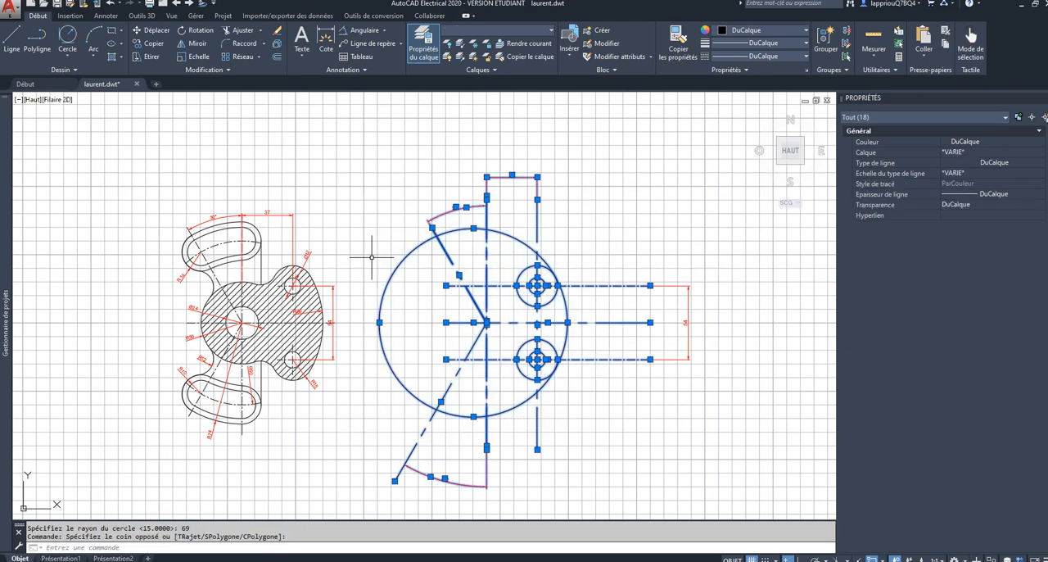
left_click(239, 30)
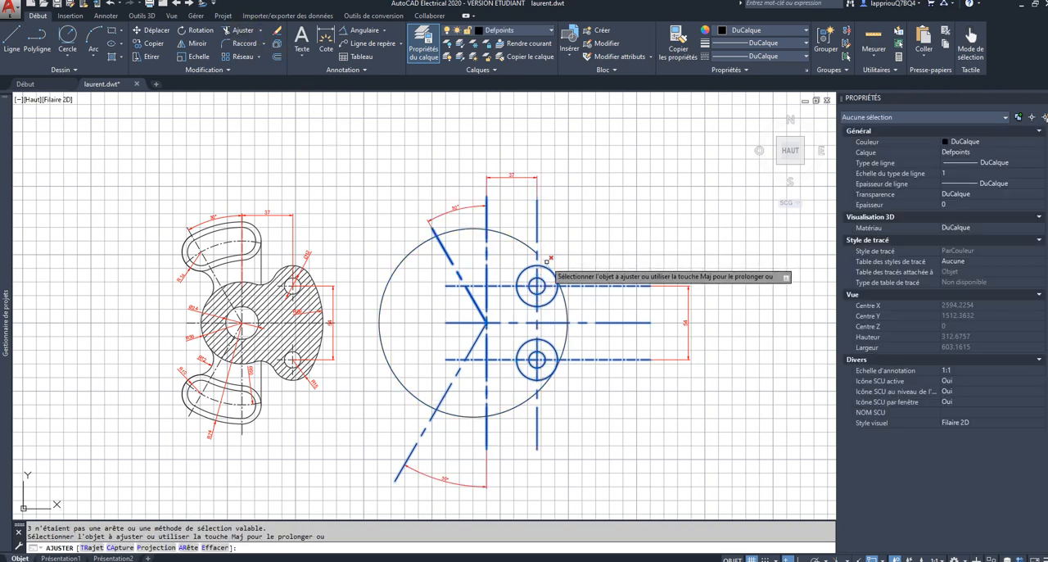
left_click(547, 262)
left_click(521, 243)
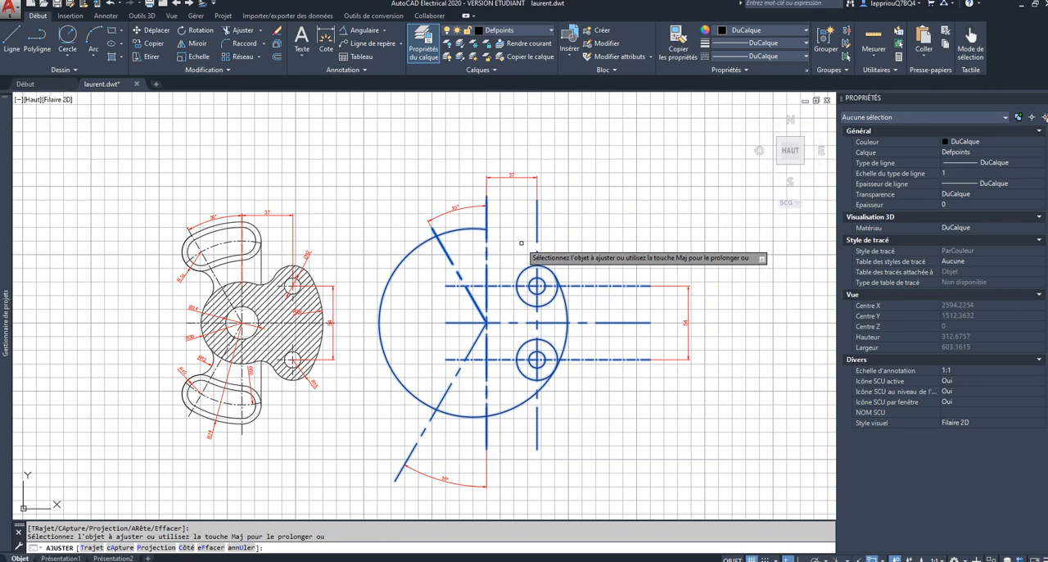
left_click(564, 332)
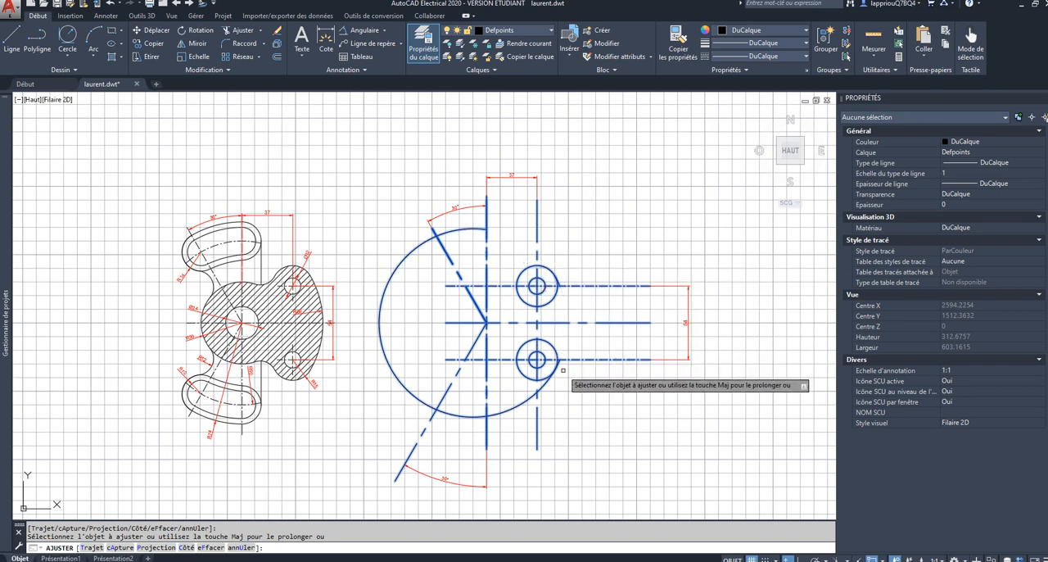
scroll(559, 365, "up", 5)
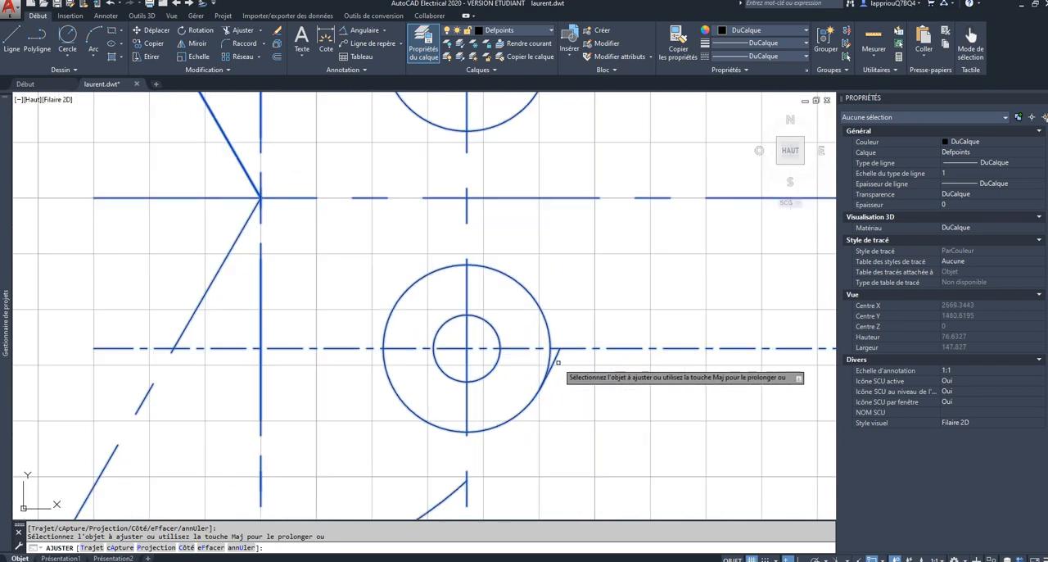
scroll(557, 361, "down", 2)
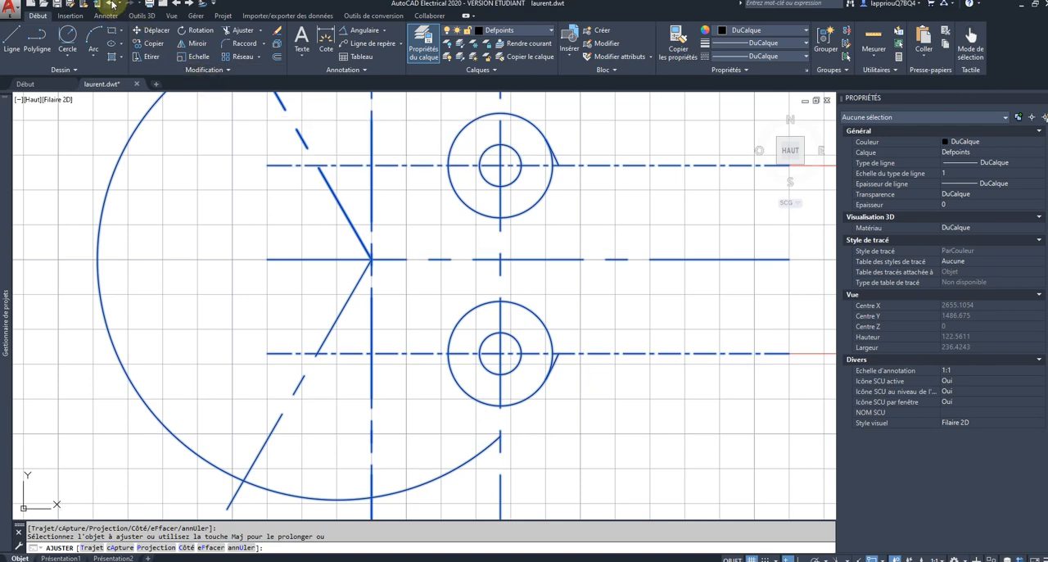
left_click(112, 5)
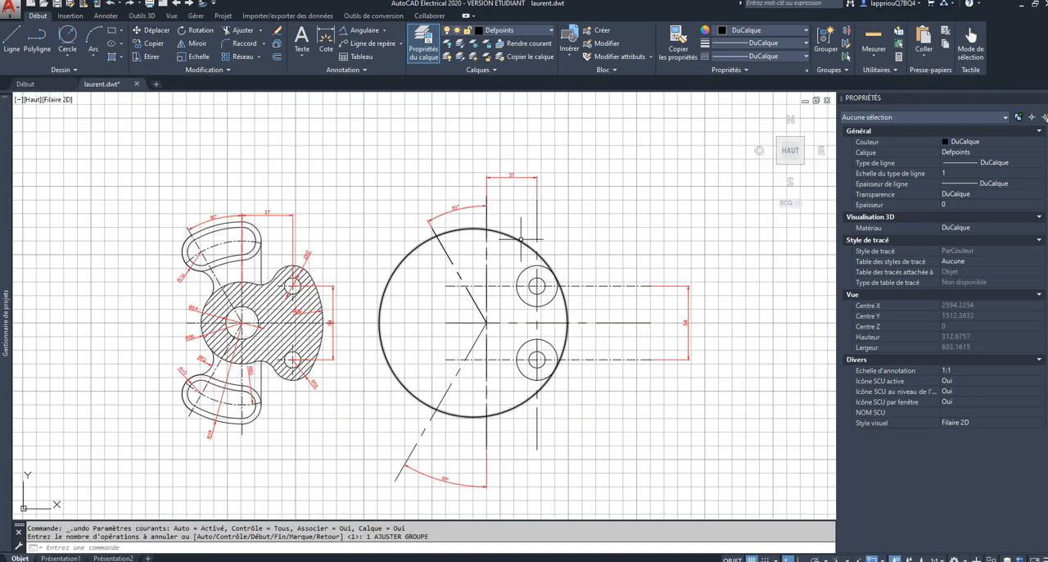
Step: Trim the radius 69 circle between the first vertical axis and the radius 15 circles, keeping the arc joining the two circles
left_click(522, 237)
left_click(644, 188)
left_click(364, 401)
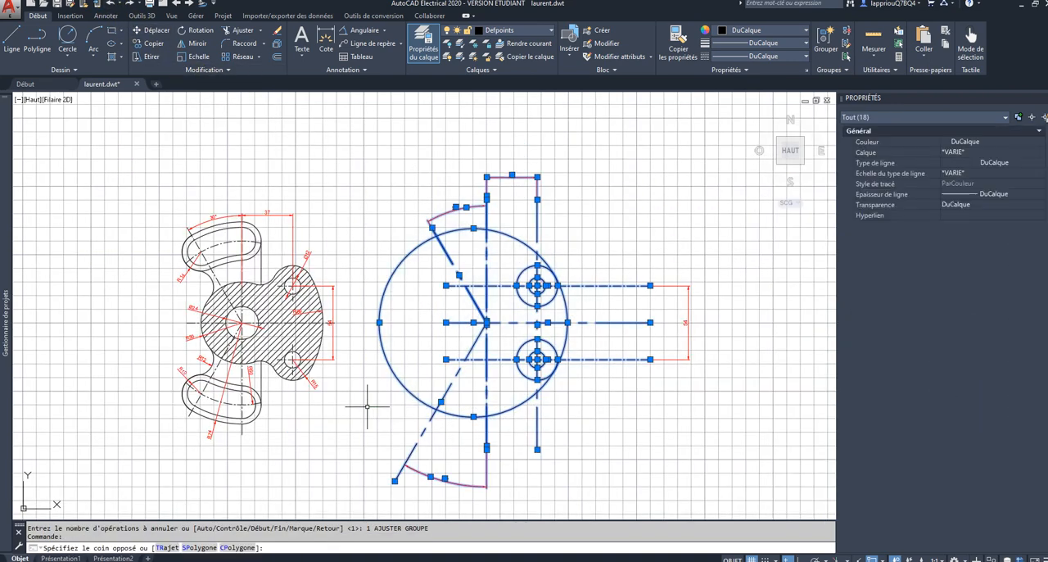
left_click(239, 31)
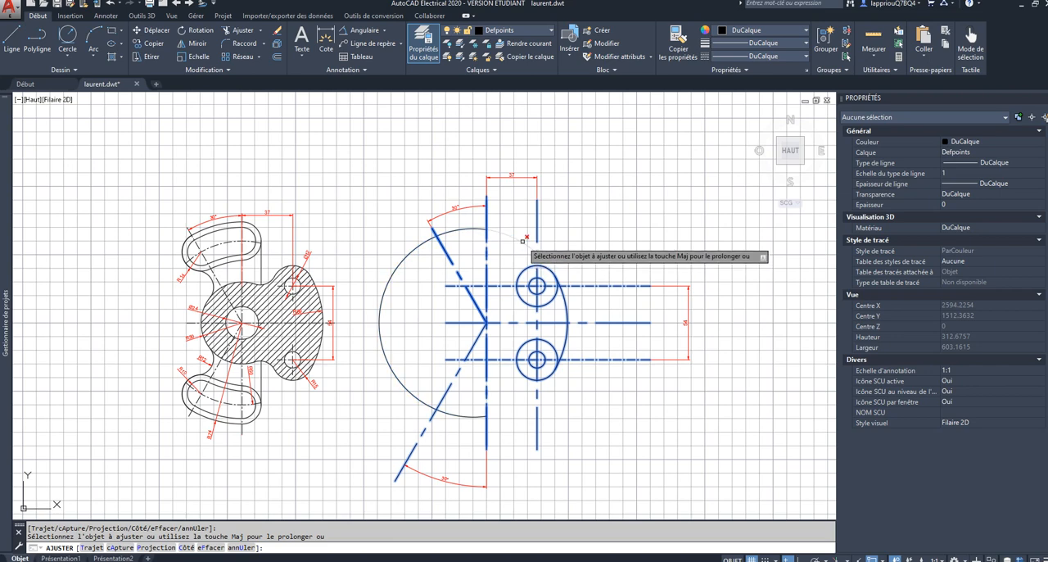
key("Escape")
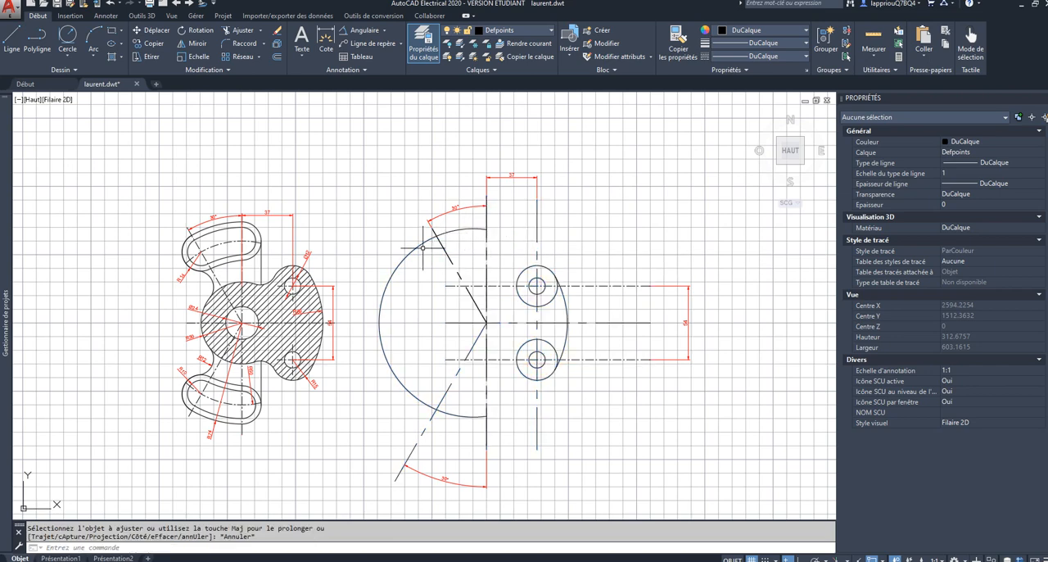
Step: Delete the leftover radius 69 arc on the far side of the first vertical axis
left_click(419, 246)
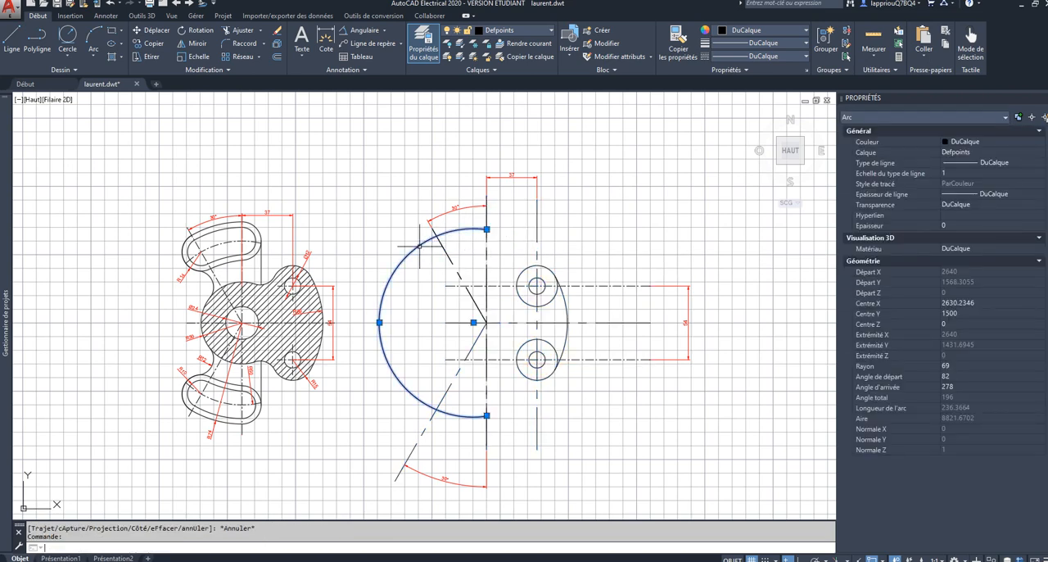
left_click(421, 292)
left_click(411, 283)
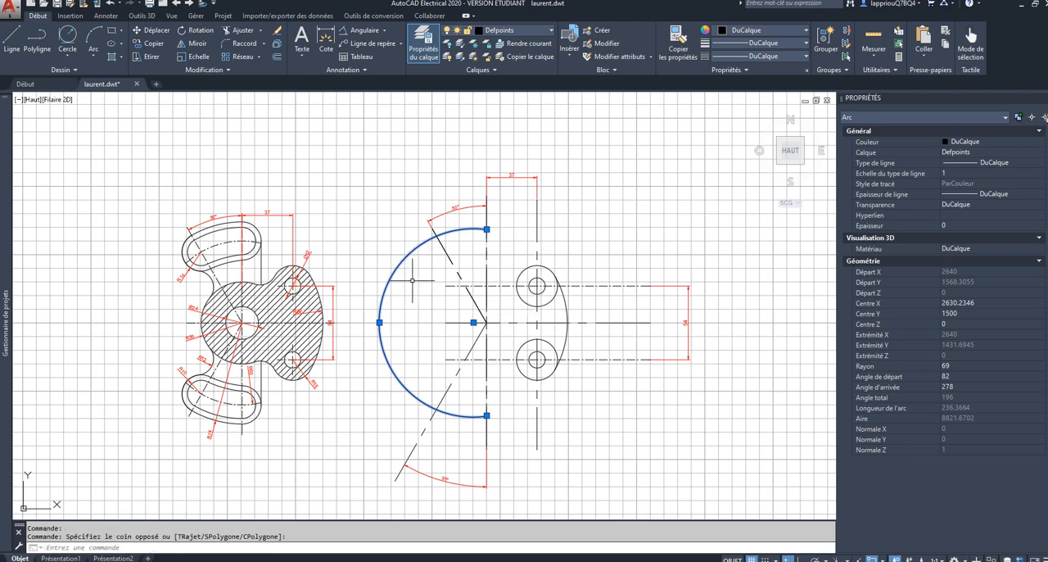
key("Delete")
scroll(416, 294, "down", 3)
scroll(425, 291, "up", 3)
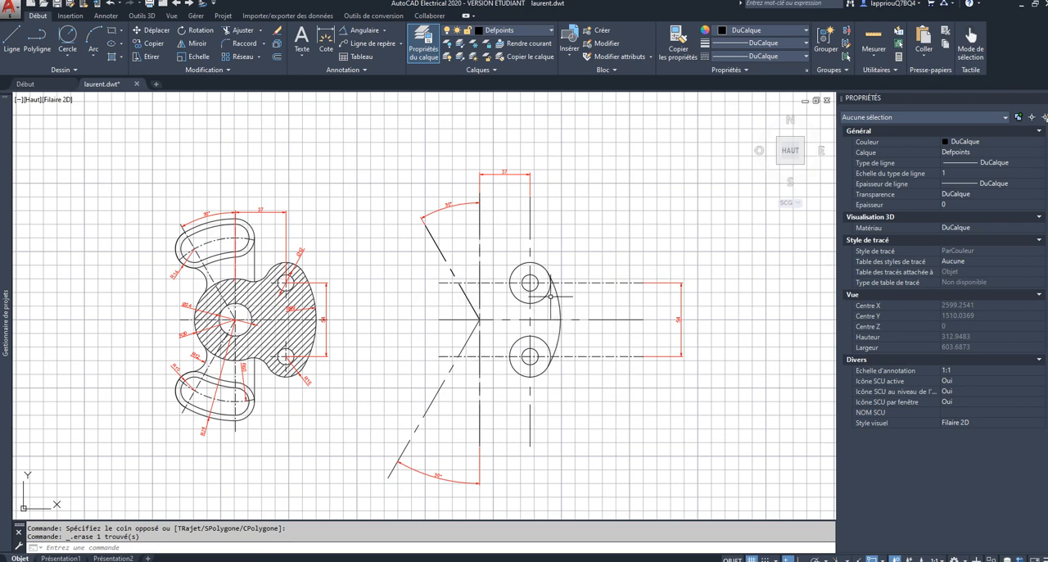
Step: Turn on the Milieu and Centre object snaps in addition to Tangente
left_click(67, 52)
left_click(67, 33)
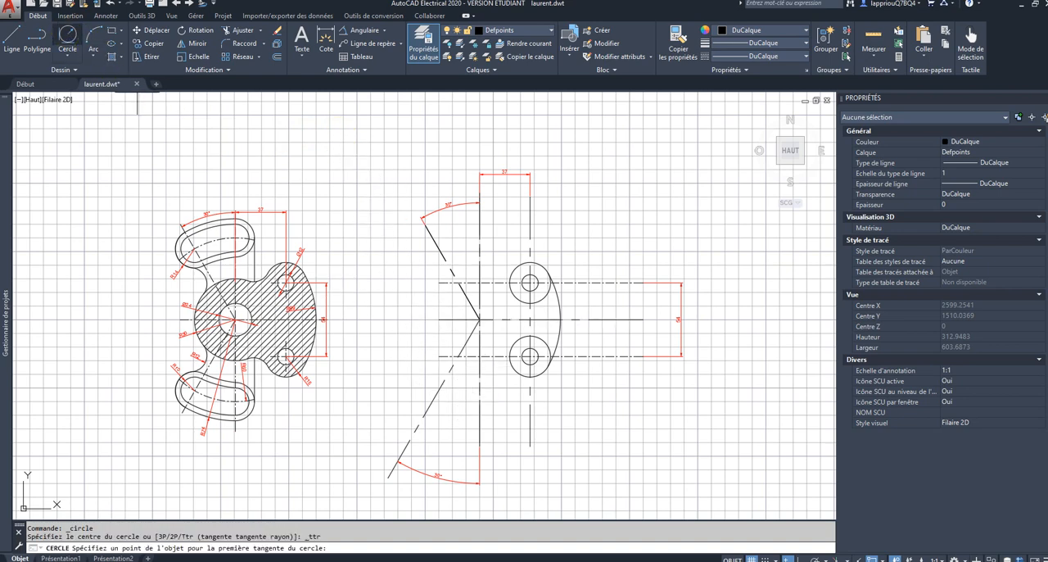
scroll(480, 320, "up", 3)
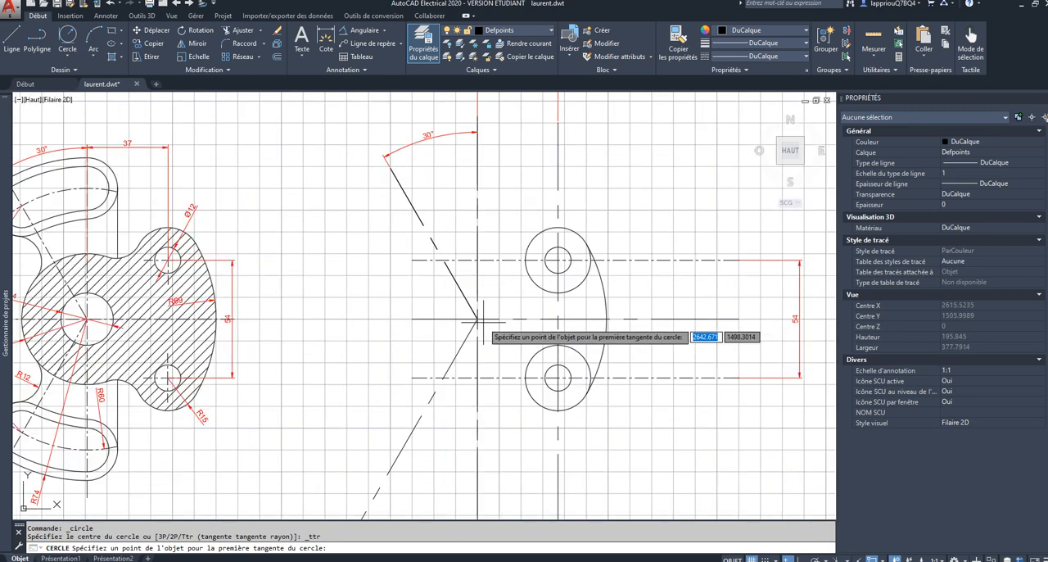
scroll(474, 316, "up", 3)
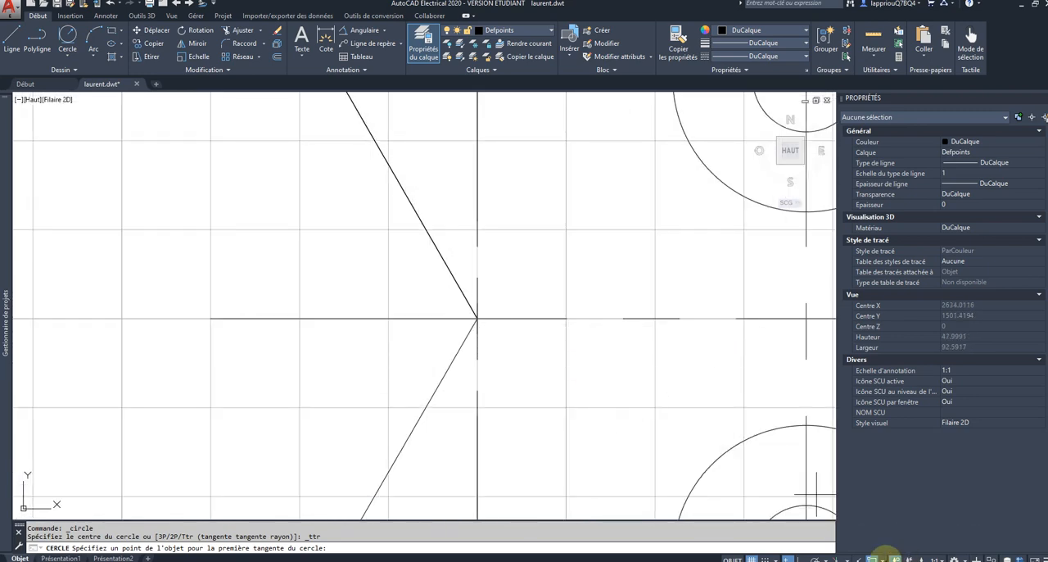
left_click(883, 555)
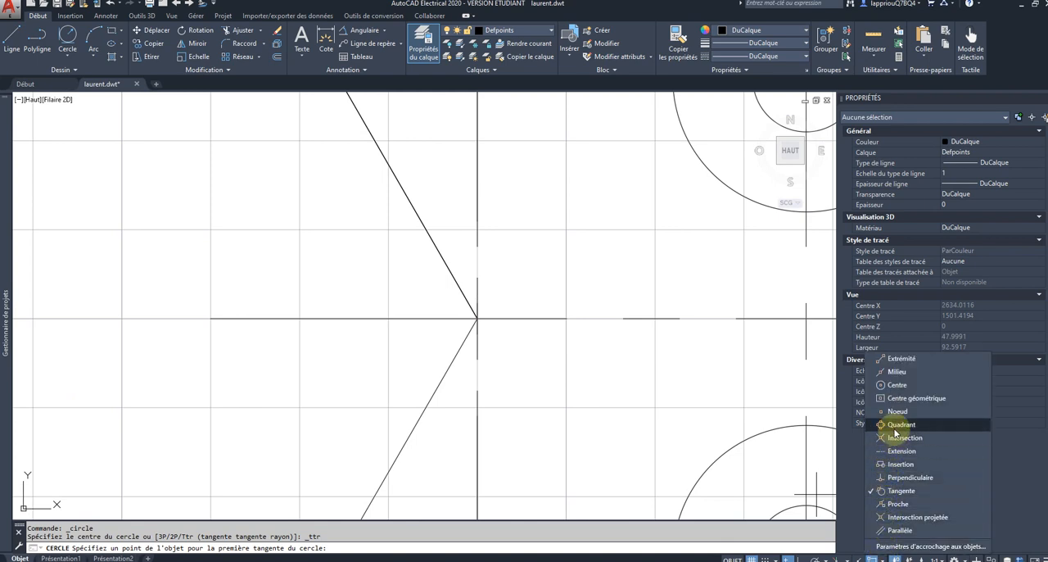
left_click(876, 372)
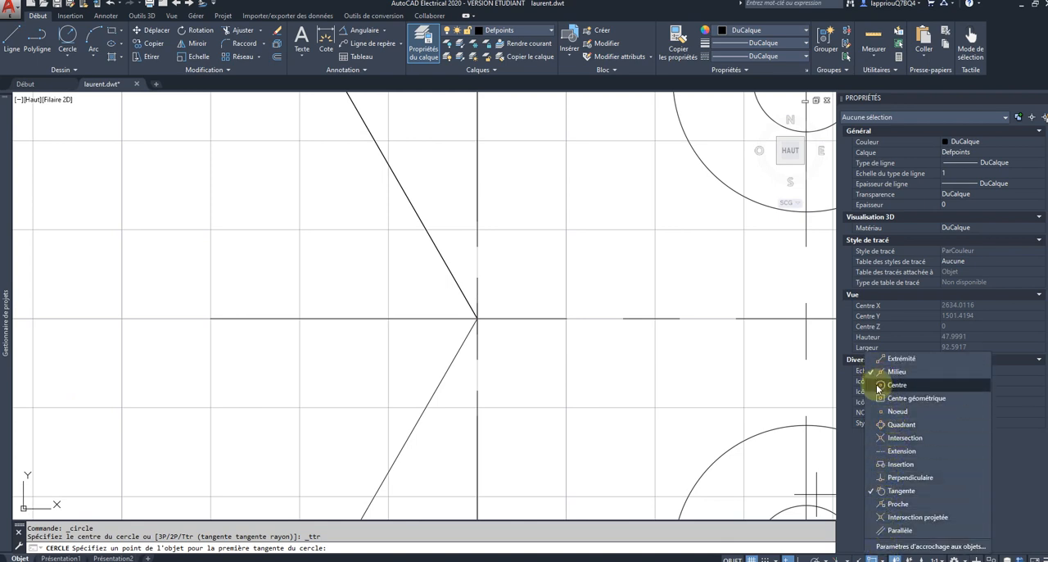
scroll(815, 438, "down", 3)
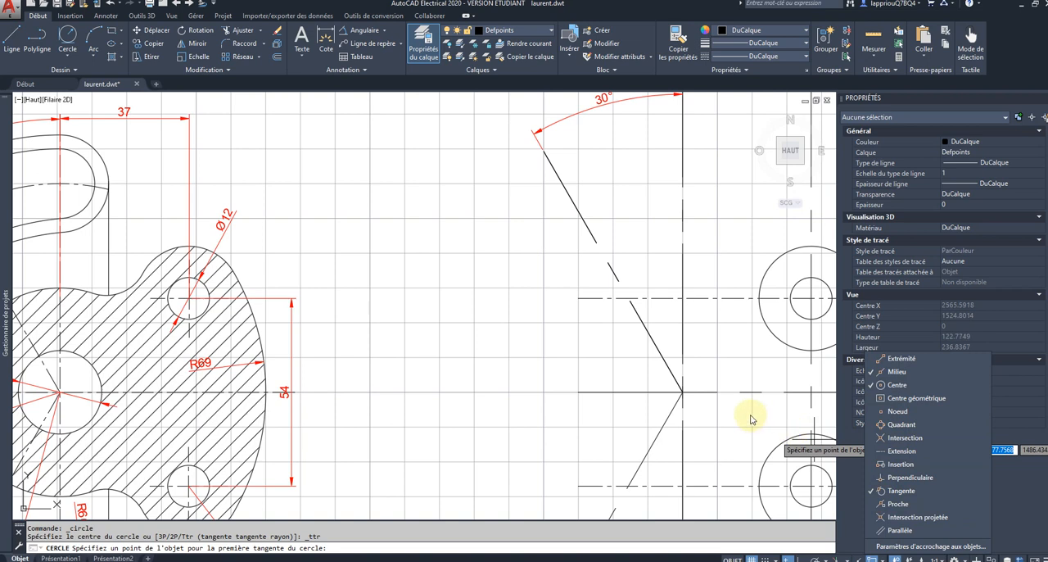
left_click(814, 439)
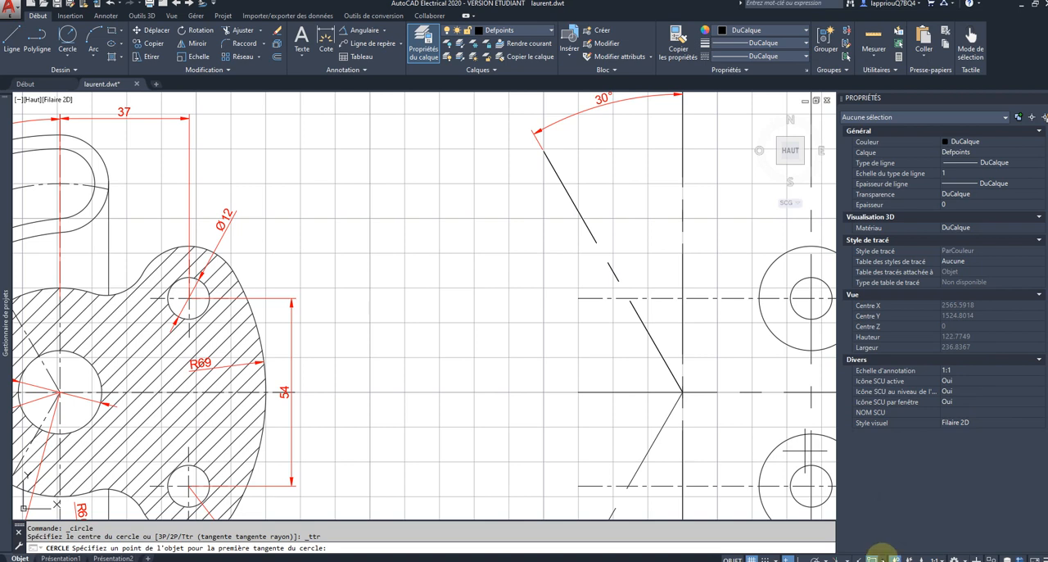
left_click(882, 558)
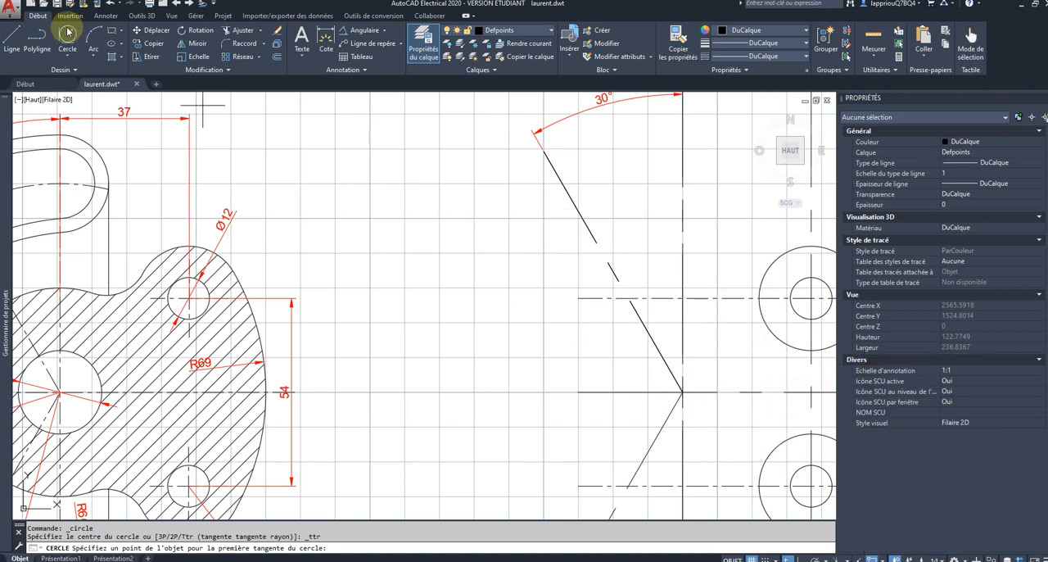
Step: Draw a circle of radius 12 centred where the inclined axes meet the first vertical and the middle horizontal axes
left_click(681, 392)
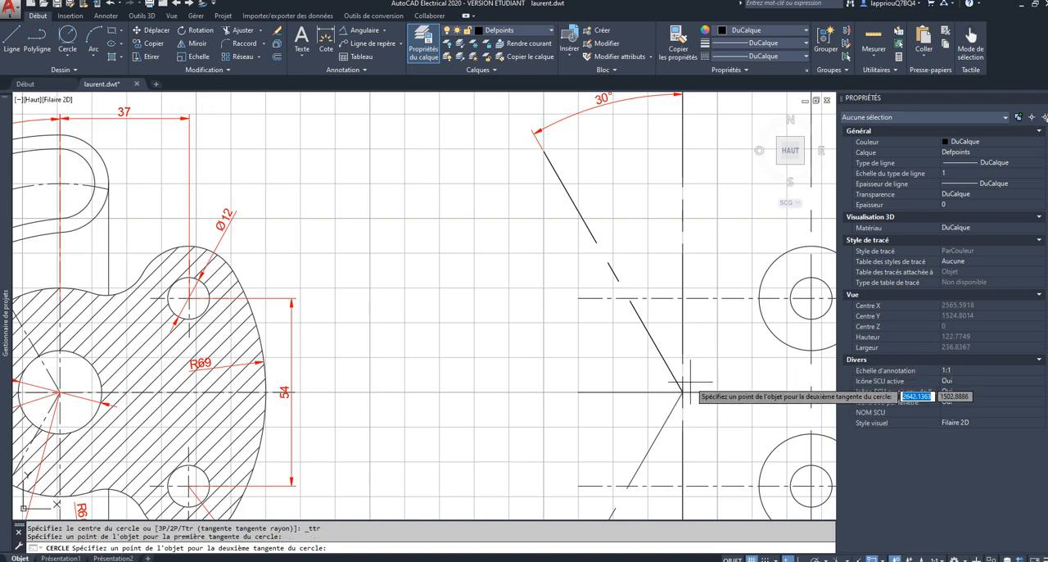
key("Escape")
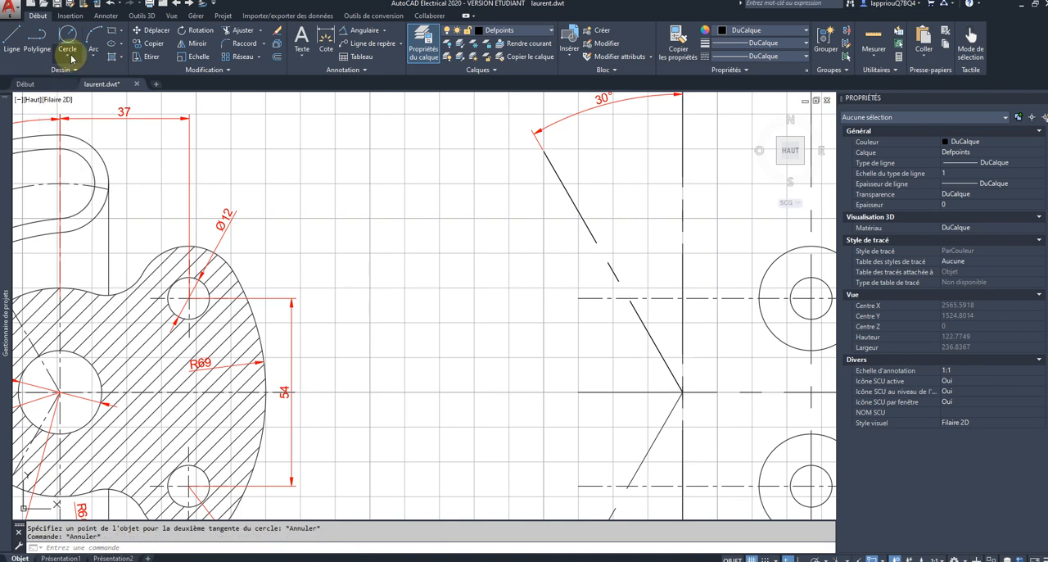
left_click(68, 56)
left_click(75, 73)
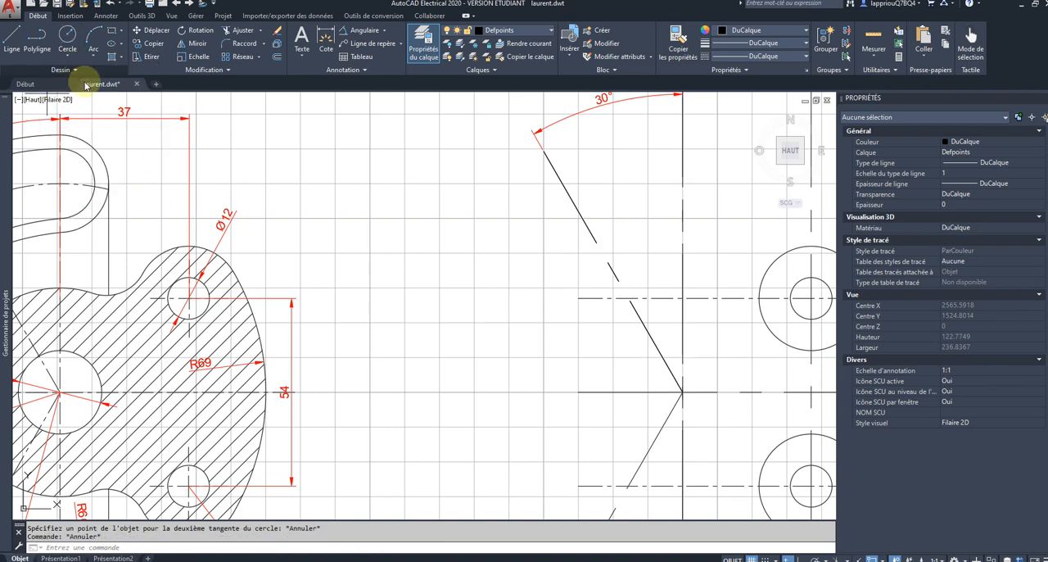
left_click(681, 392)
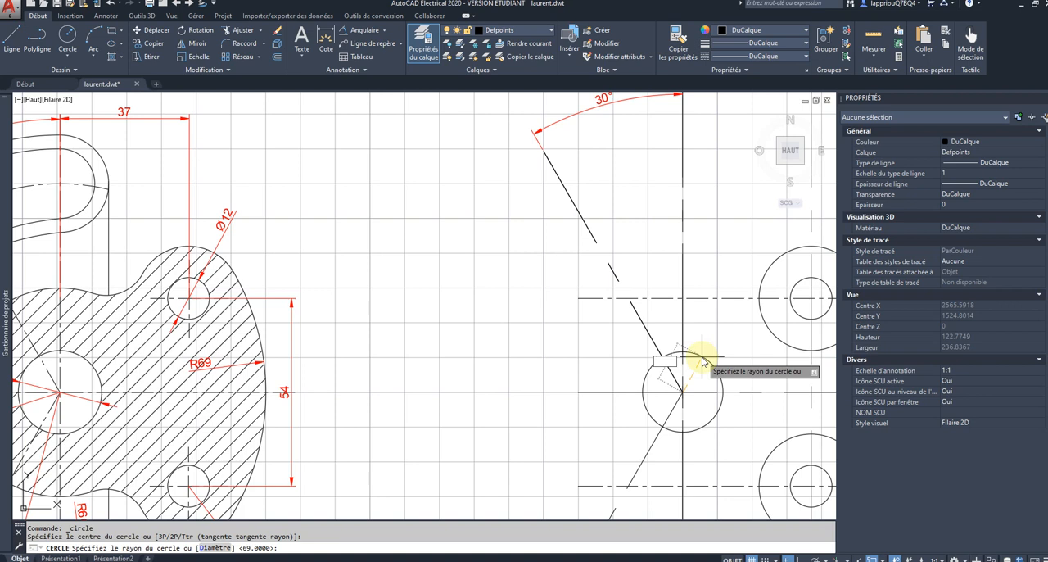
key("Return")
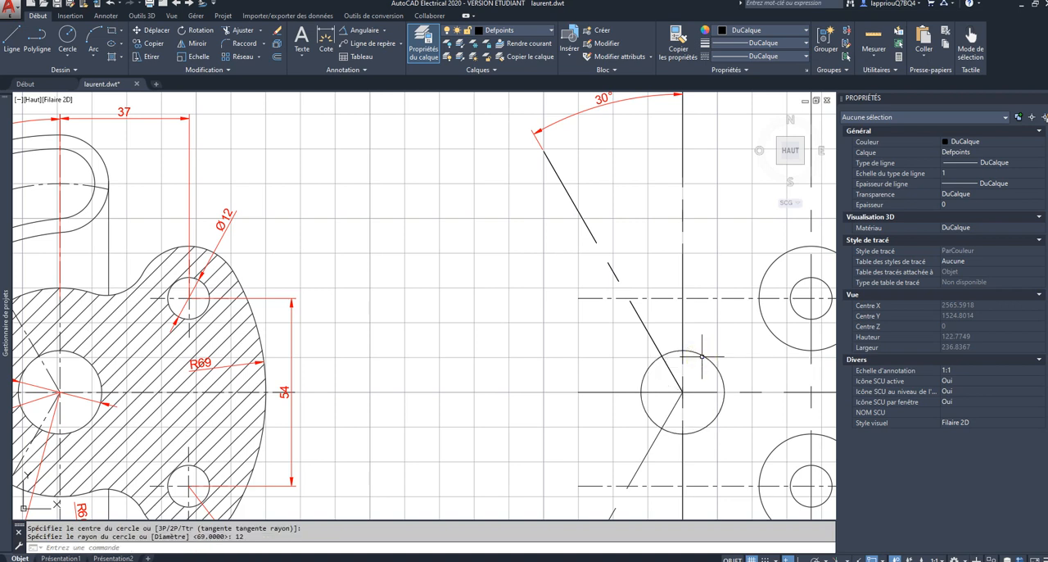
scroll(692, 372, "down", 2)
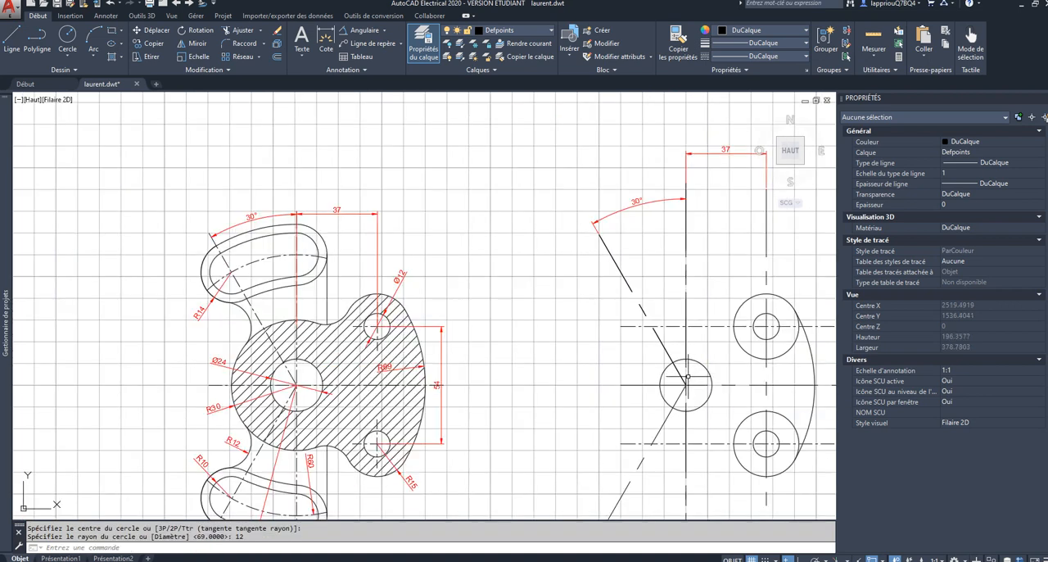
Step: Draw a circle of radius 30 concentric with the radius 12 circle at the main axis intersection
middle_click_drag(678, 375, 643, 313)
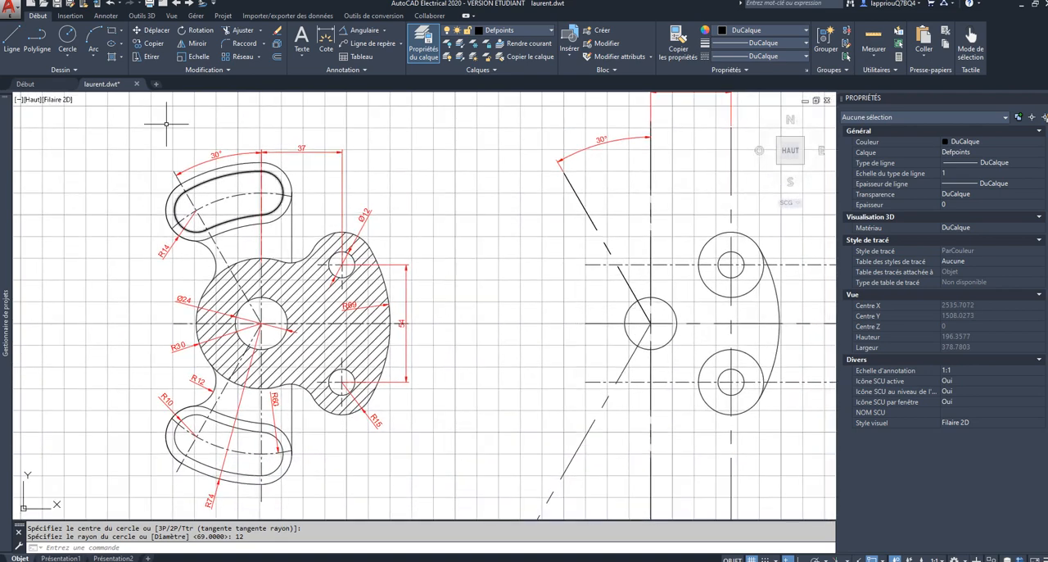
left_click(67, 34)
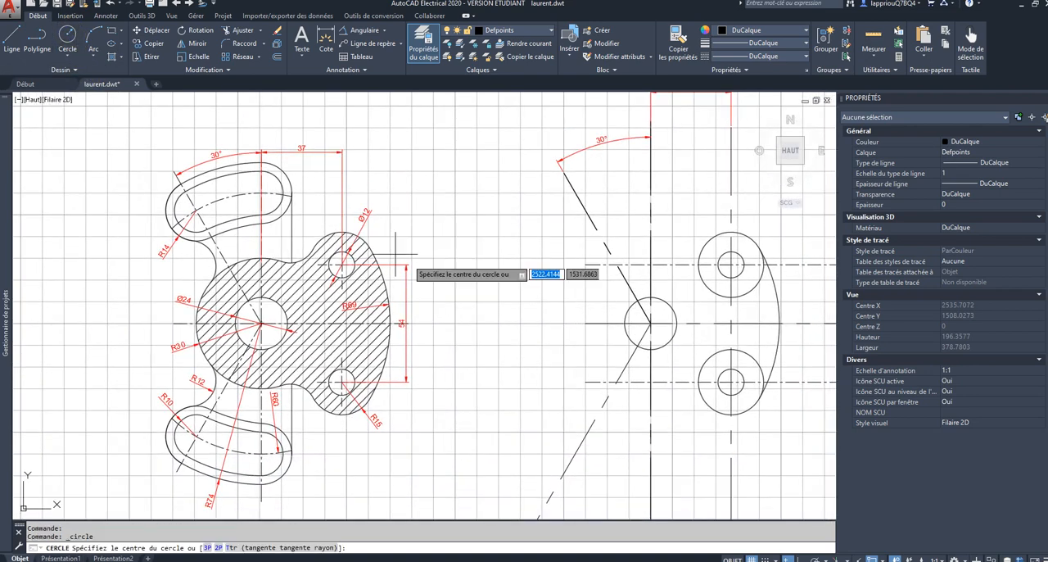
left_click(650, 322)
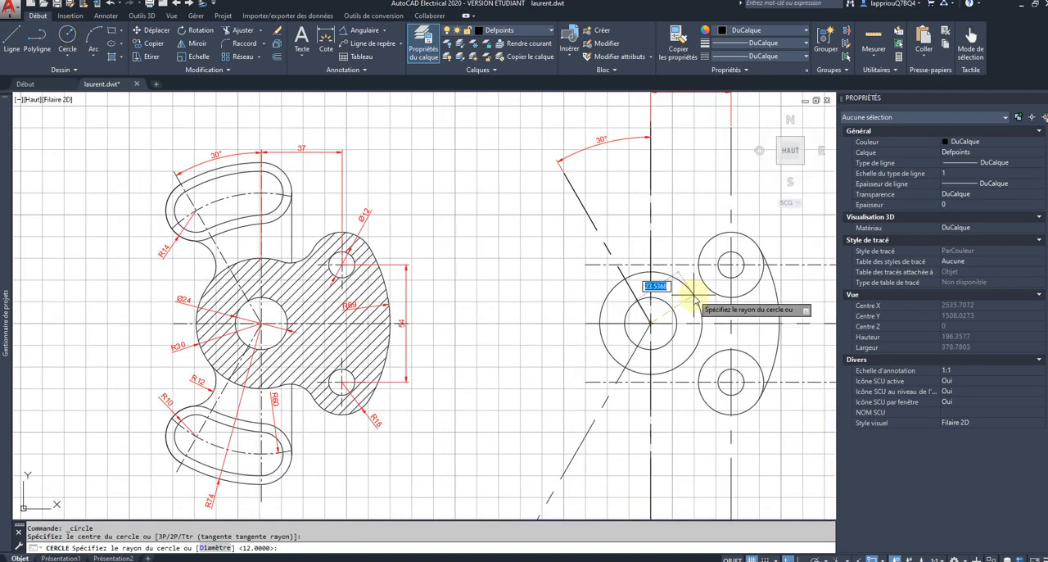
type("30")
key("Return")
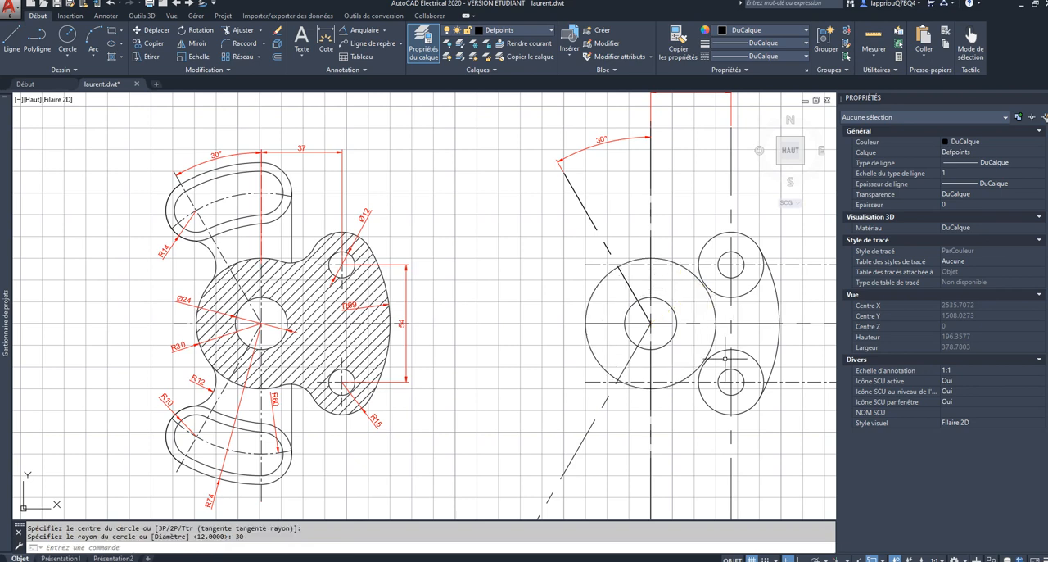
Step: Fillet the radius 30 circle to the upper radius 15 circle with a 12 radius on their outer side
scroll(691, 387, "down", 2)
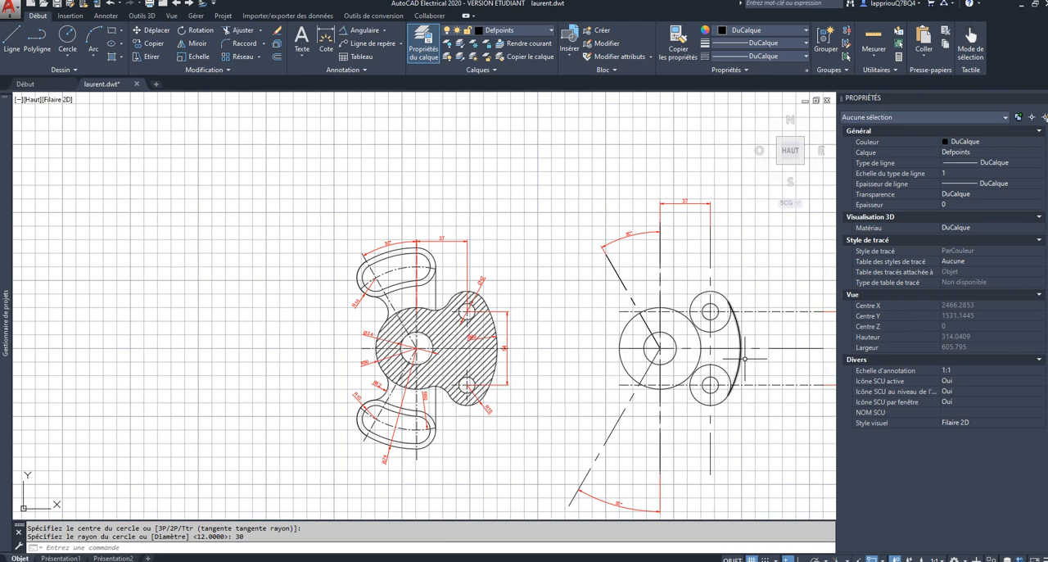
scroll(758, 342, "up", 2)
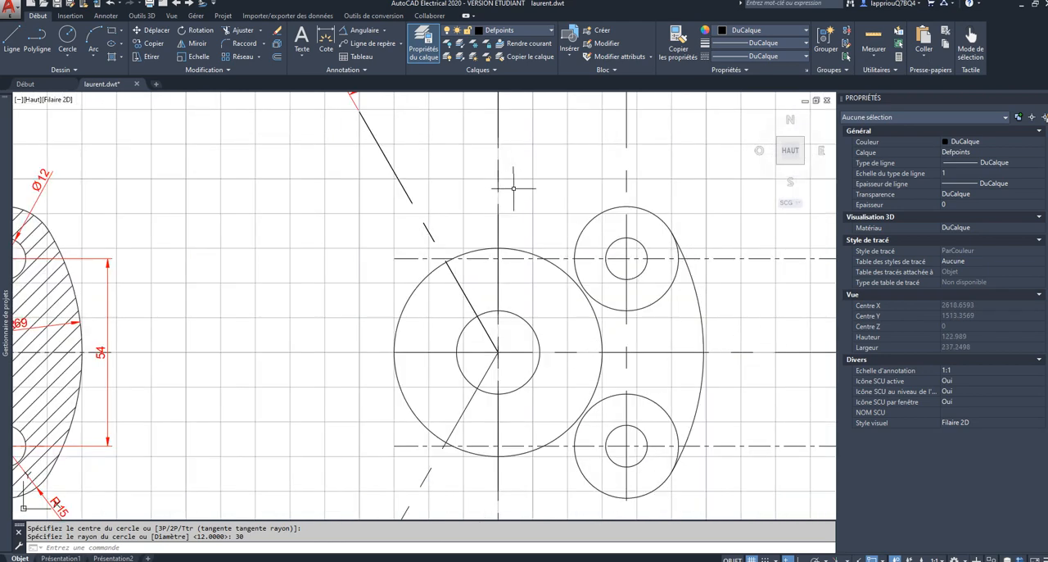
scroll(527, 197, "down", 2)
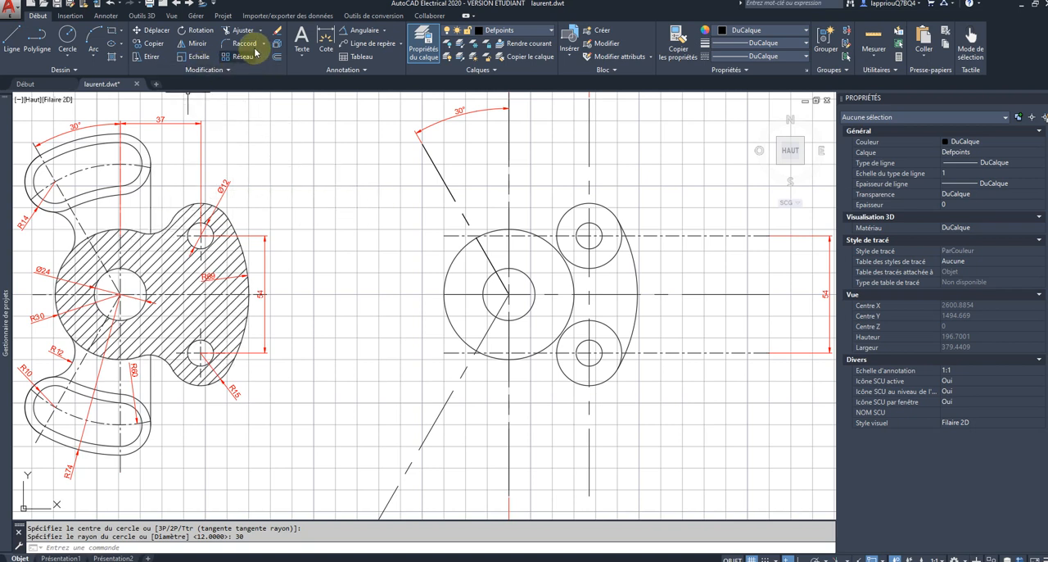
left_click(242, 45)
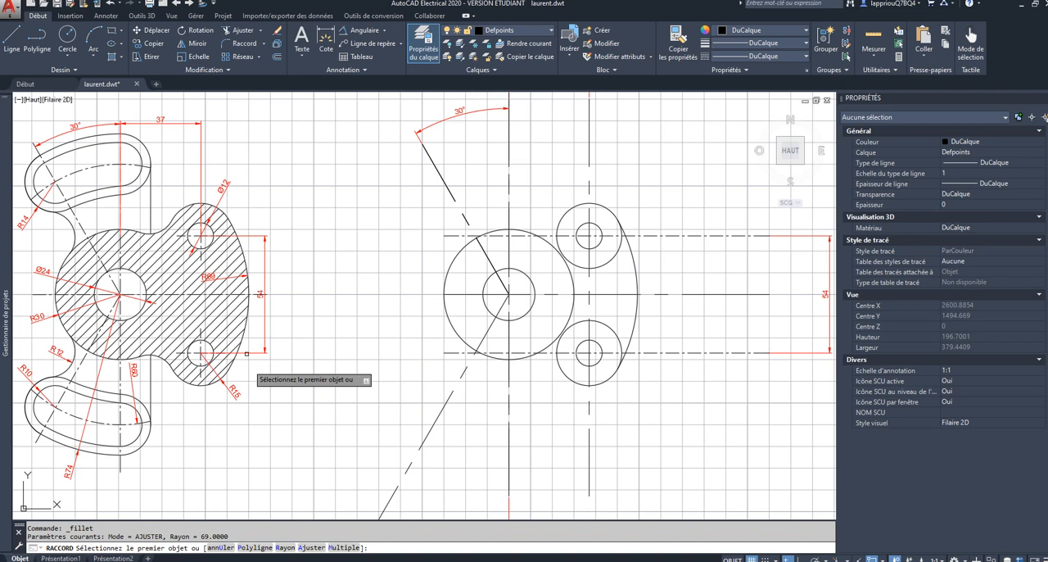
left_click(285, 547)
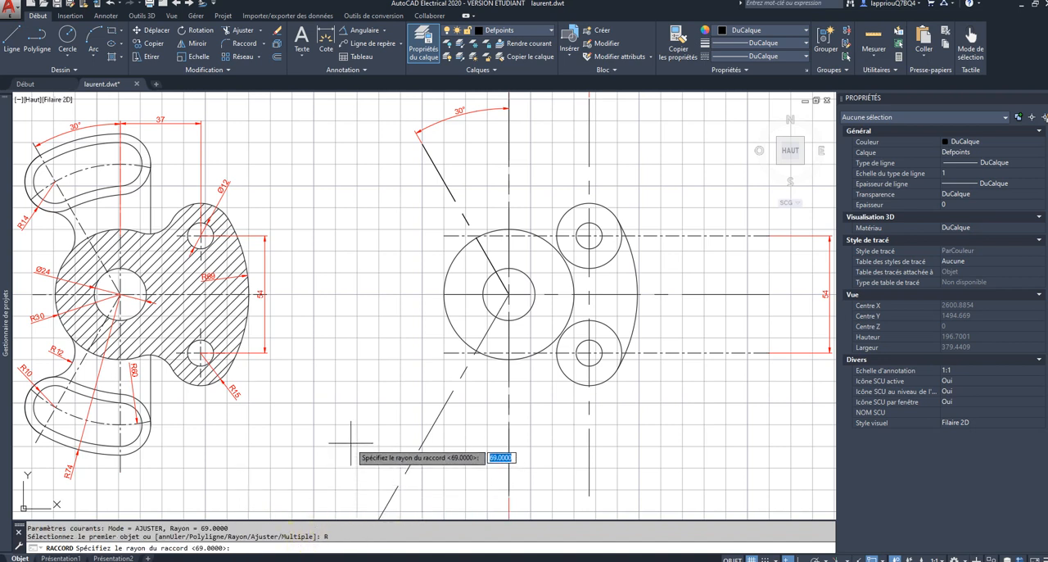
key("Return")
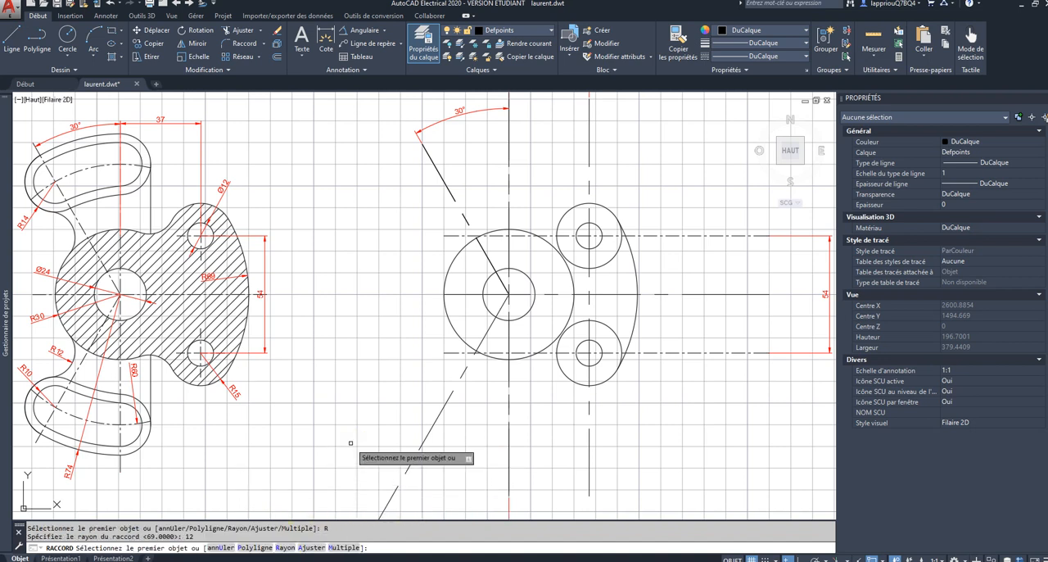
left_click(514, 230)
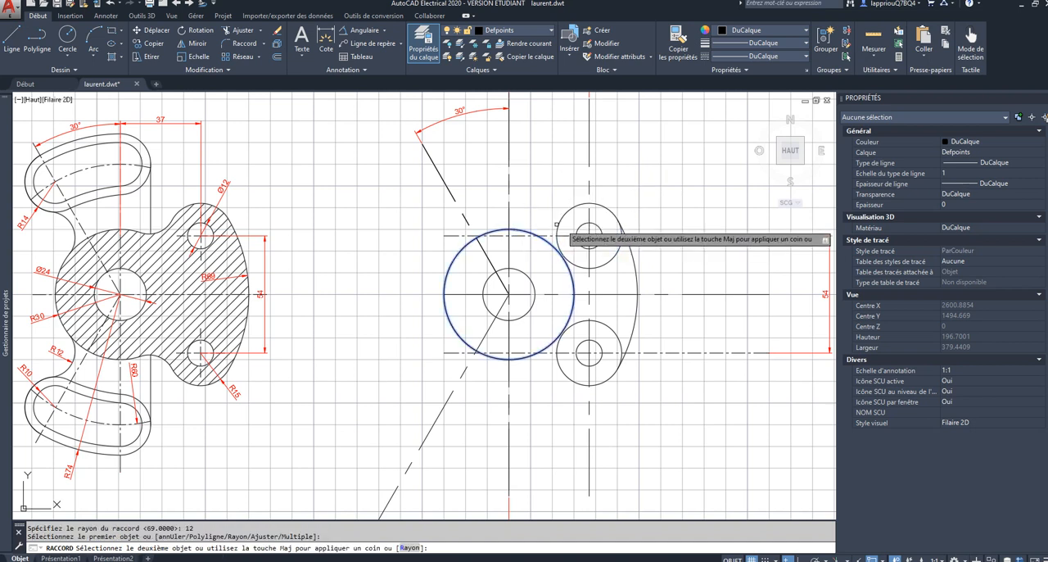
left_click(560, 221)
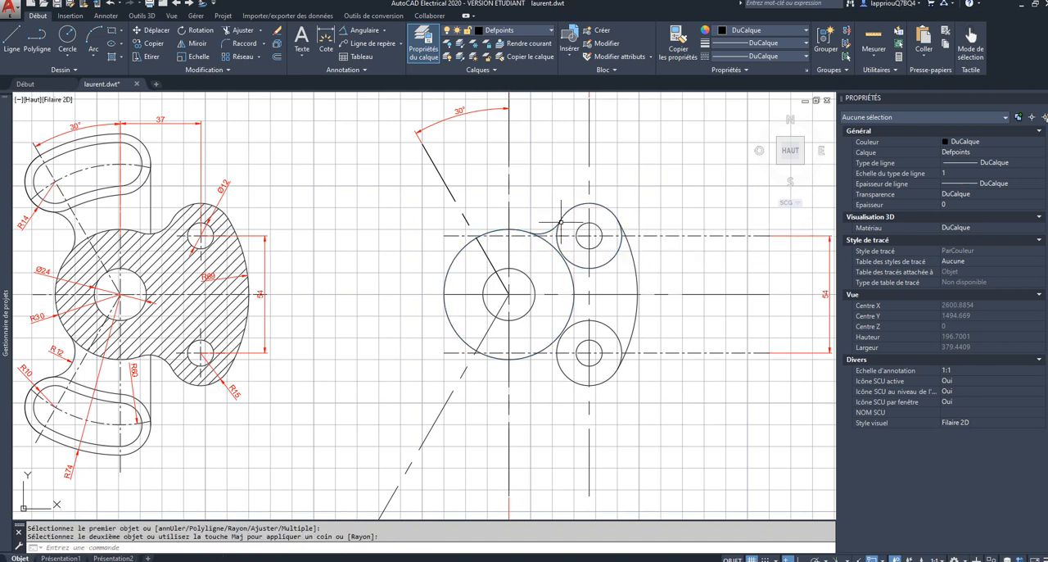
Step: Fillet the radius 30 circle to the lower radius 15 circle with the same 12 radius
key("Return")
left_click(533, 359)
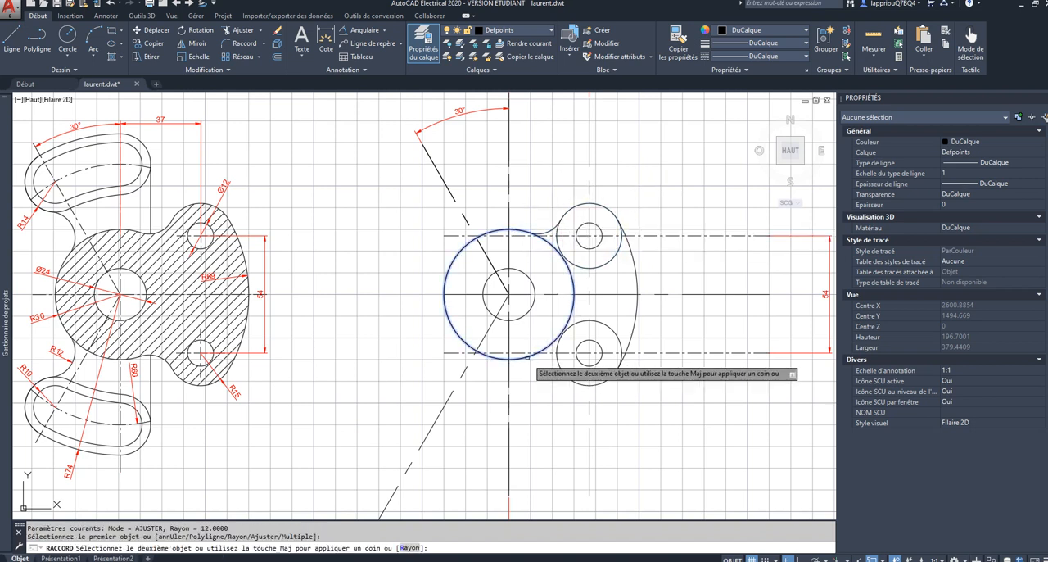
left_click(562, 379)
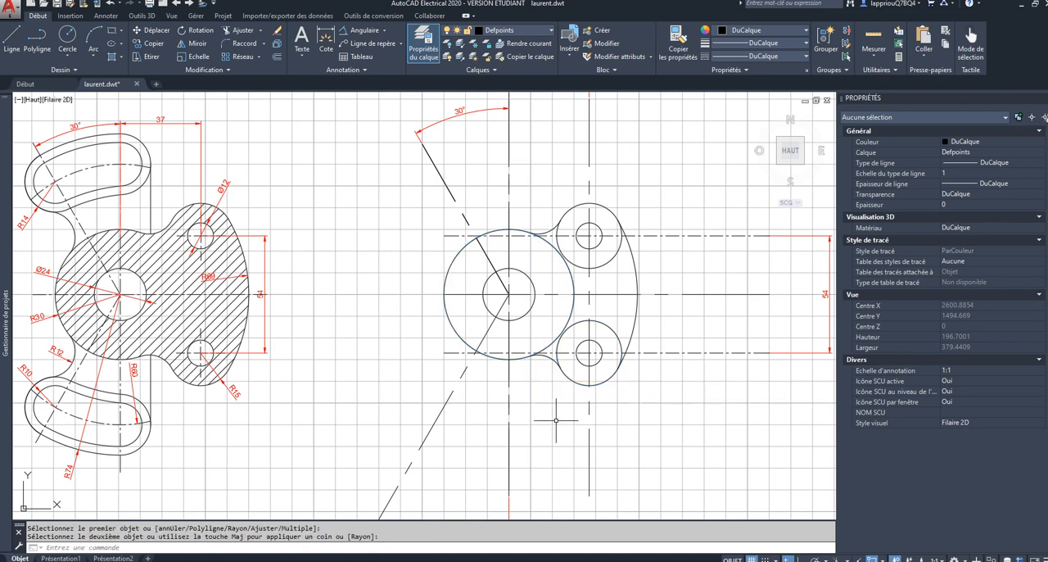
Step: Trim the radius 30 circle between the upper and lower horizontal axes on the side facing the two small holes
scroll(554, 425, "down", 3)
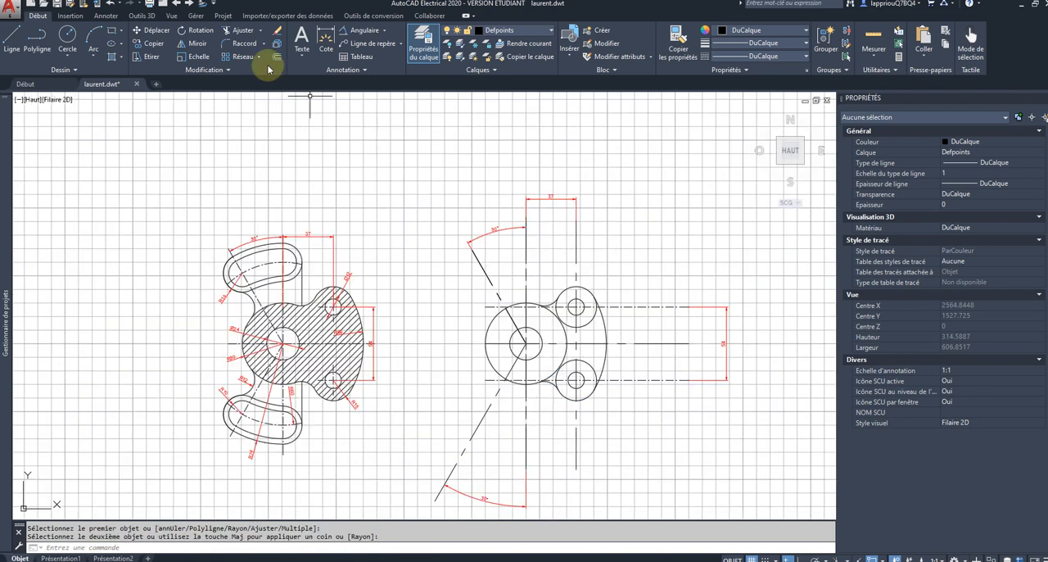
left_click(239, 30)
left_click(645, 222)
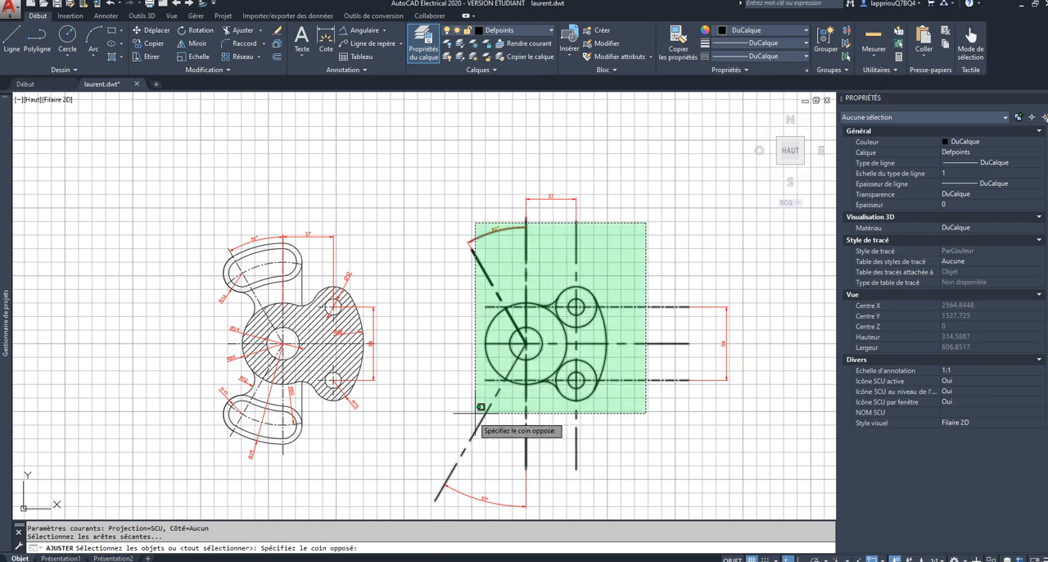
left_click(458, 468)
key("Return")
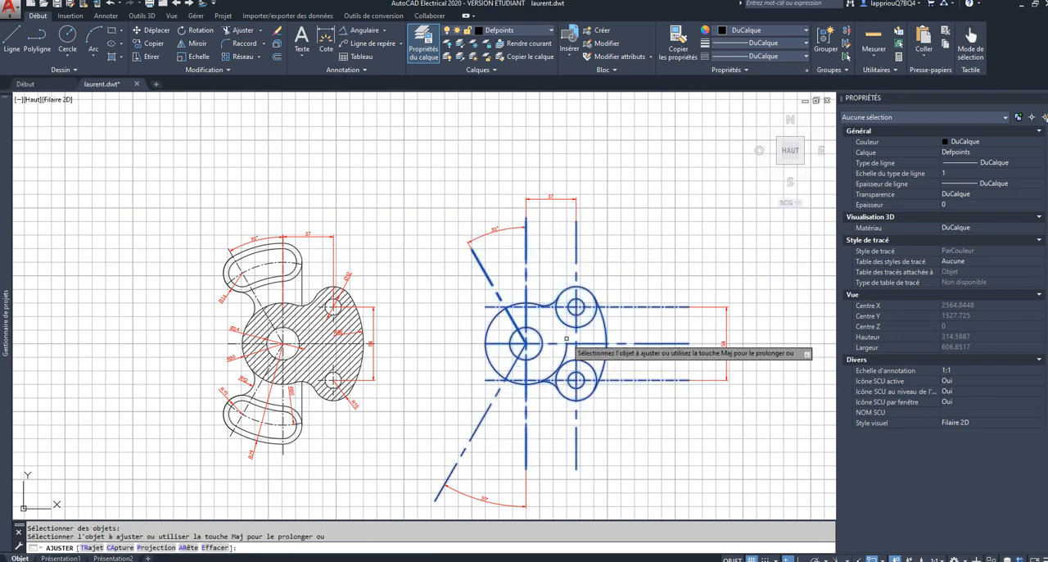
left_click(567, 336)
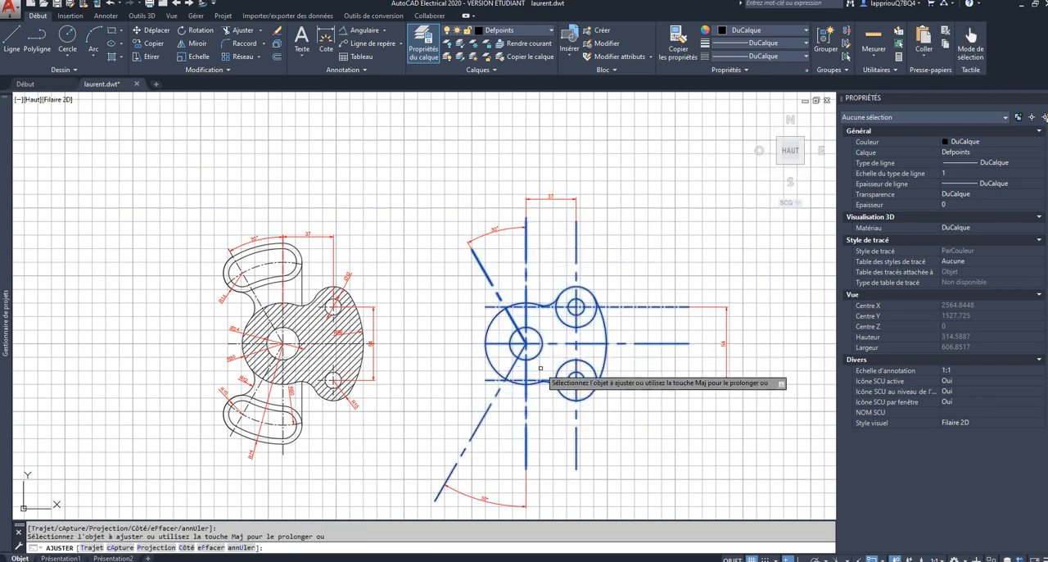
scroll(557, 362, "down", 2)
key("Escape")
Step: Trim both radius 15 circles between their horizontal axes and the points where the fillets and the radius 69 arc meet them
scroll(538, 364, "up", 2)
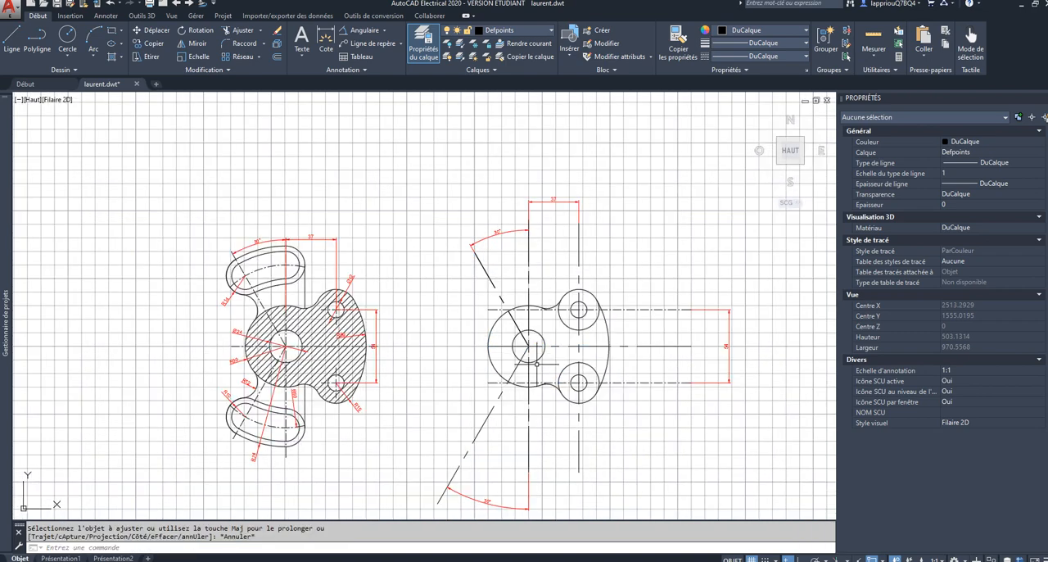
scroll(555, 442, "up", 2)
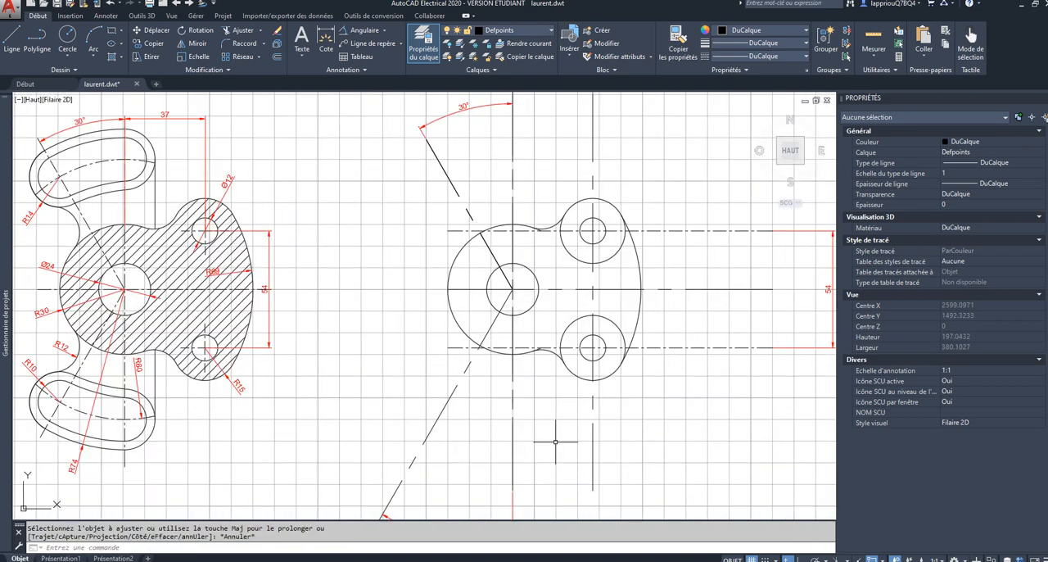
scroll(555, 441, "down", 2)
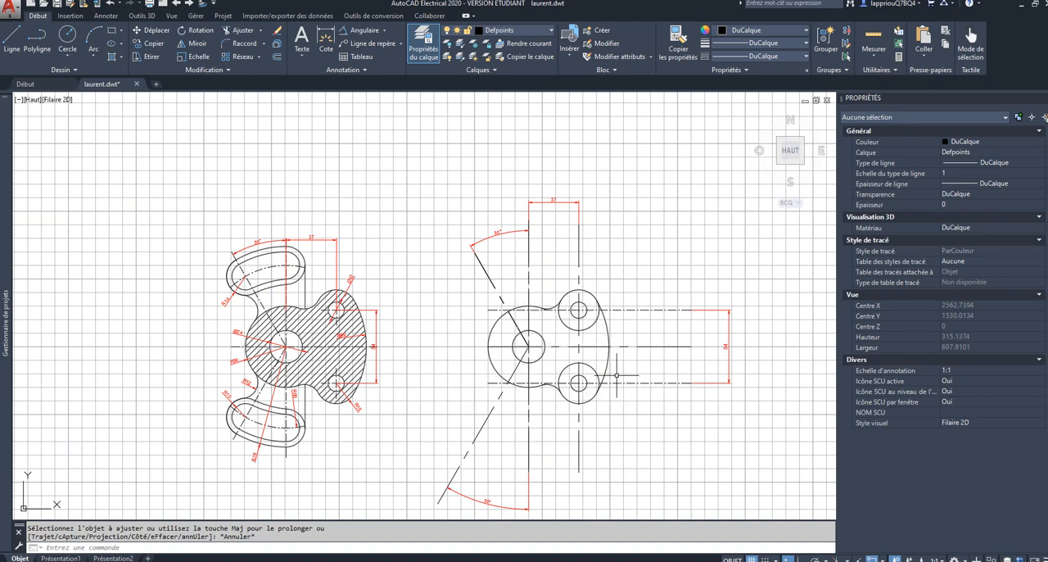
left_click(696, 217)
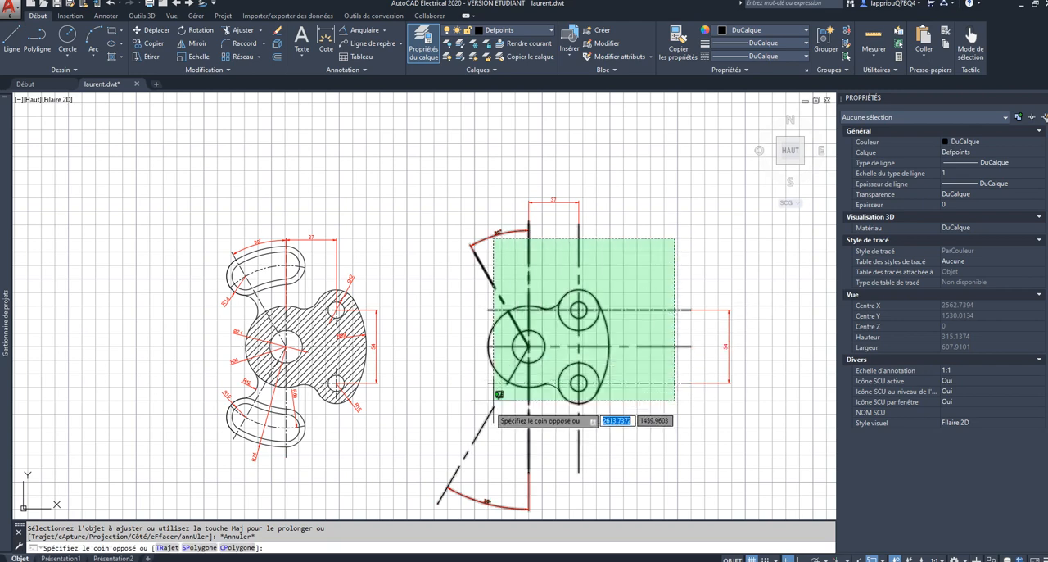
left_click(451, 445)
left_click(244, 34)
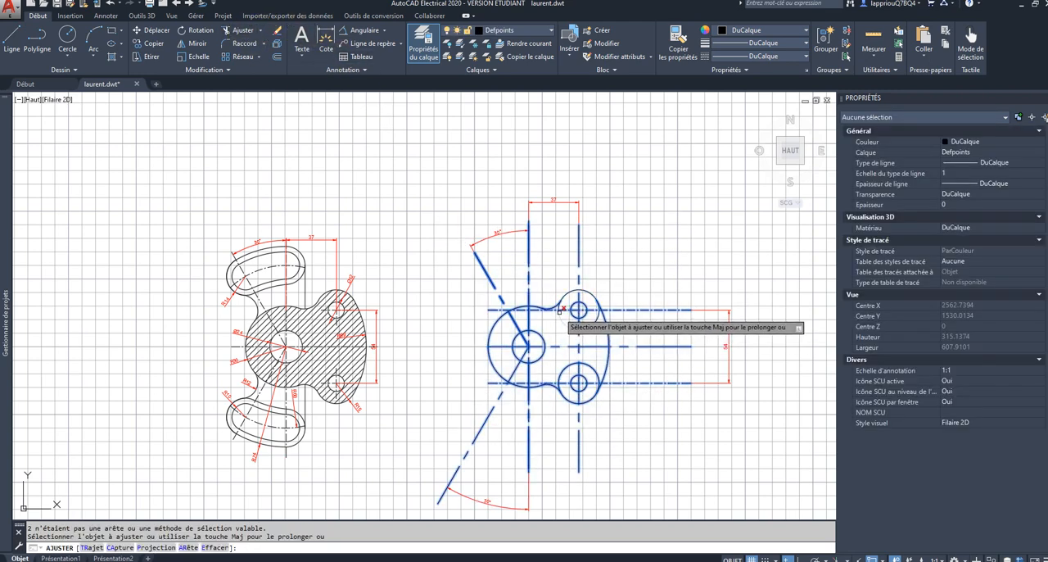
scroll(559, 311, "up", 6)
left_click(557, 287)
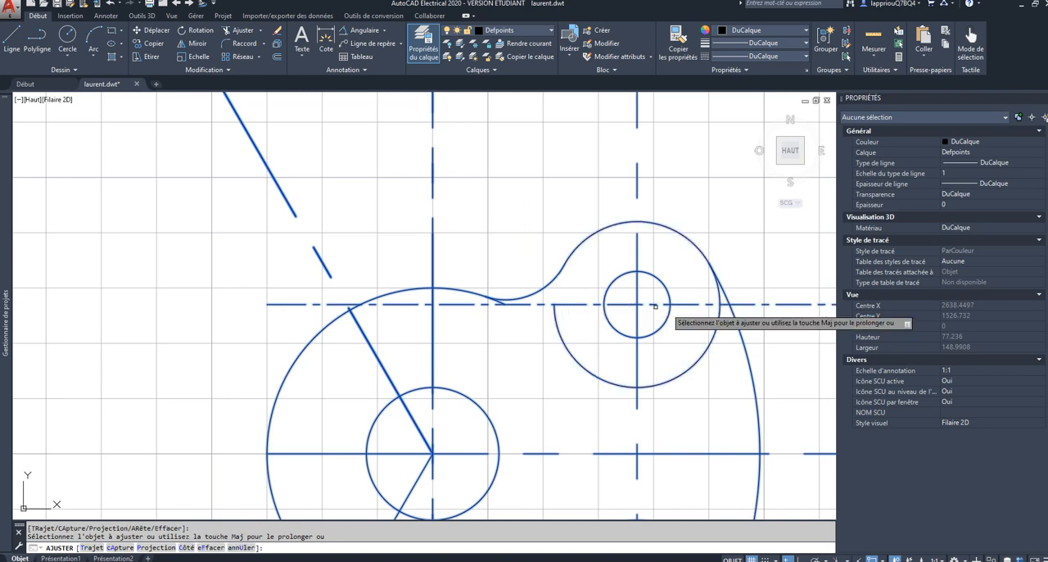
left_click(717, 299)
scroll(717, 298, "down", 3)
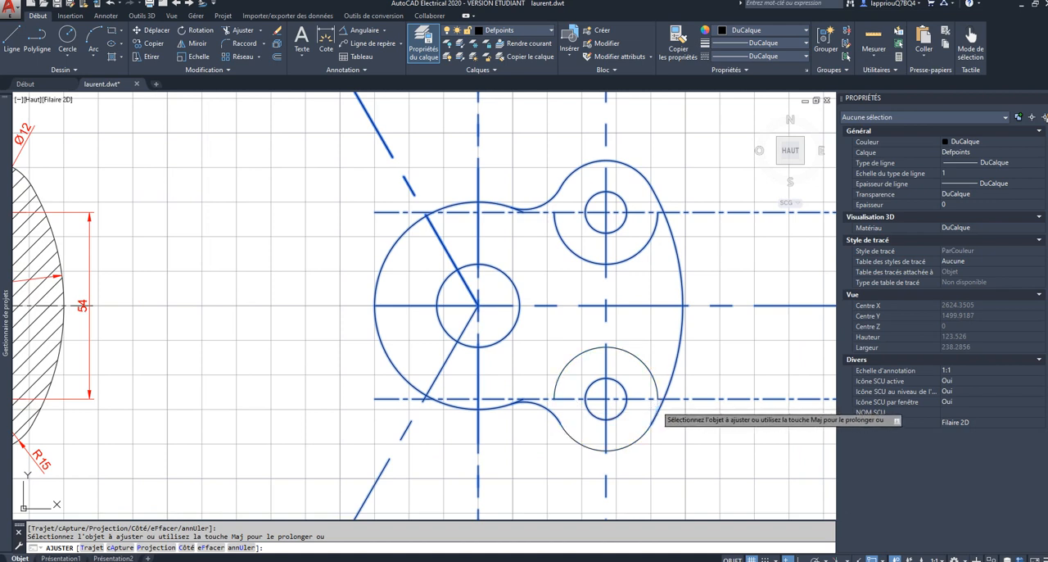
key("Escape")
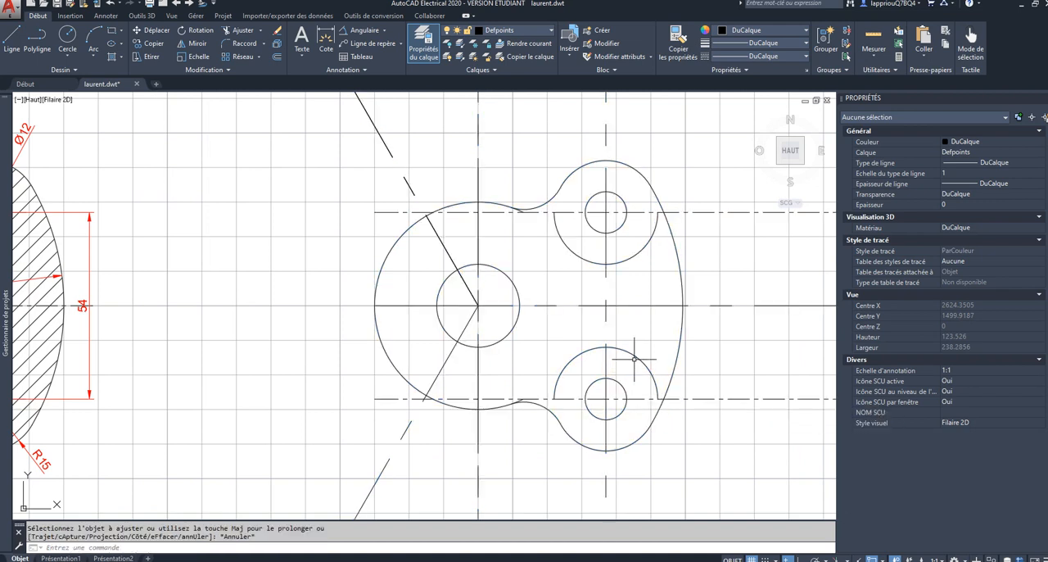
Step: Delete the two leftover radius 15 half-circles inside the body outline
left_click(633, 358)
key("Delete")
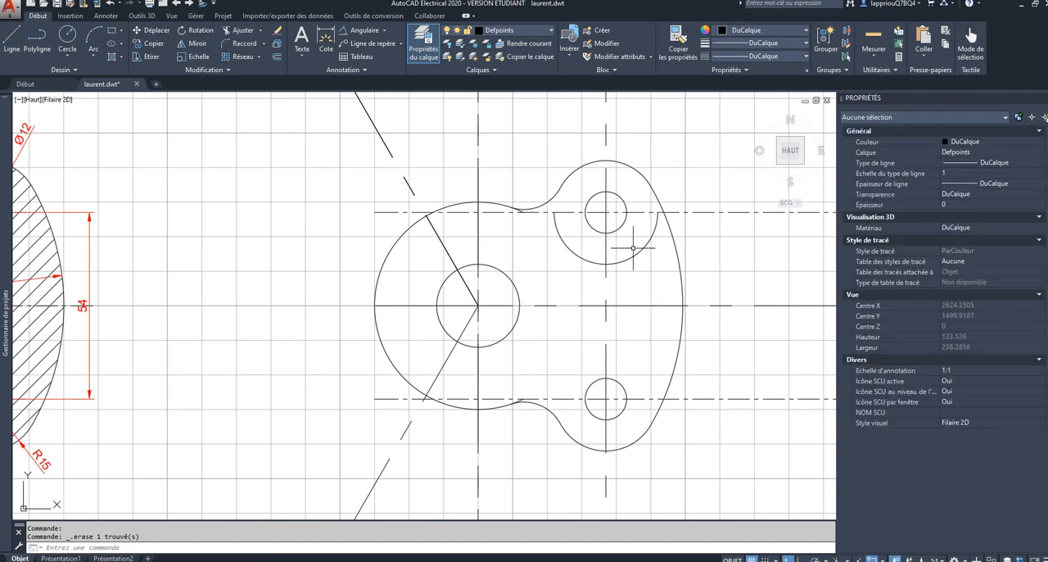
left_click(633, 248)
key("Delete")
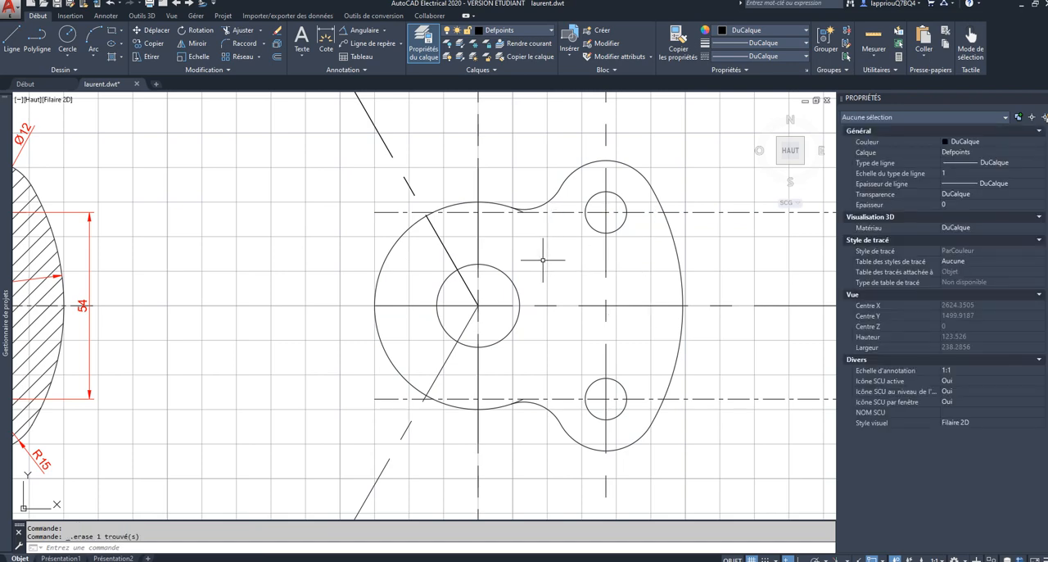
Step: Trim the two short ends of the radius 30 arc that extend past the radius 12 fillets
scroll(542, 260, "up", 5)
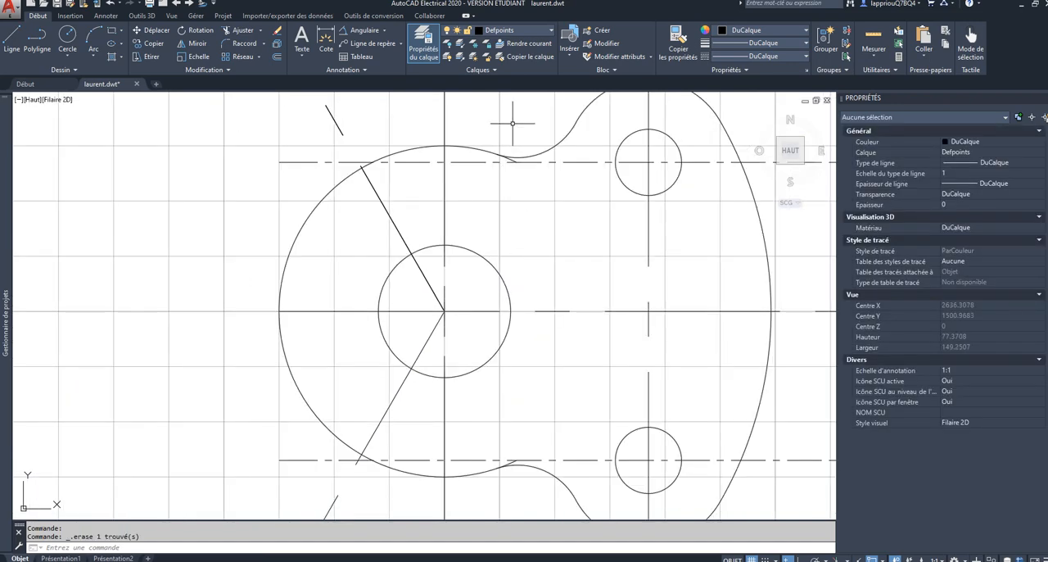
scroll(512, 123, "down", 4)
left_click(620, 110)
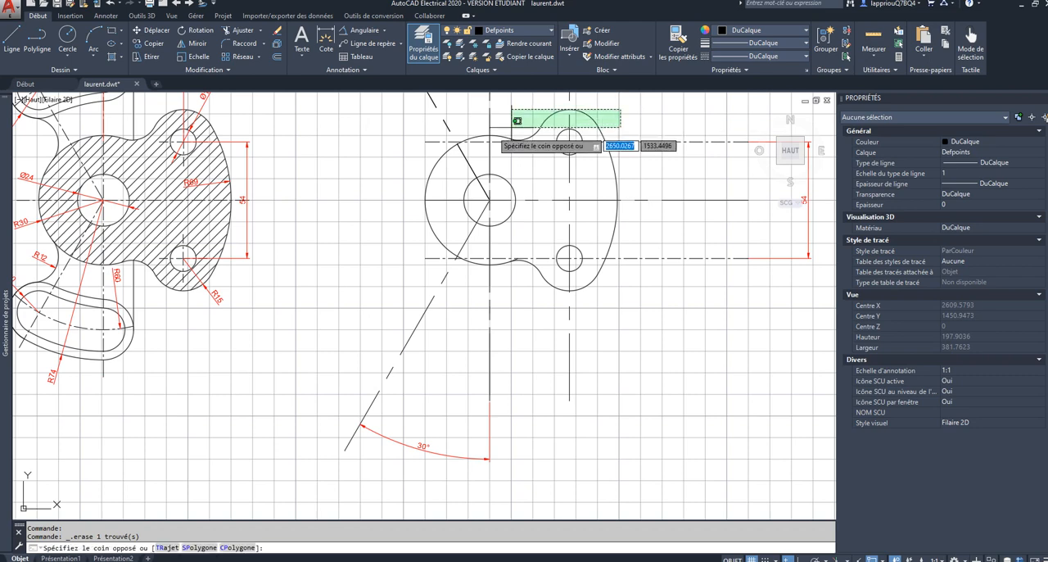
left_click(396, 280)
left_click(243, 29)
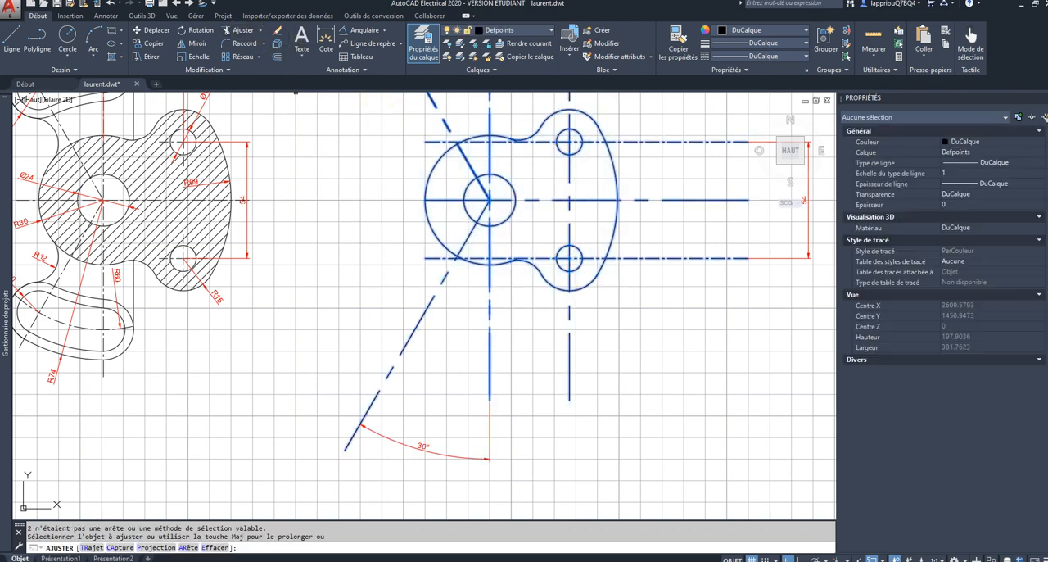
scroll(490, 143, "up", 5)
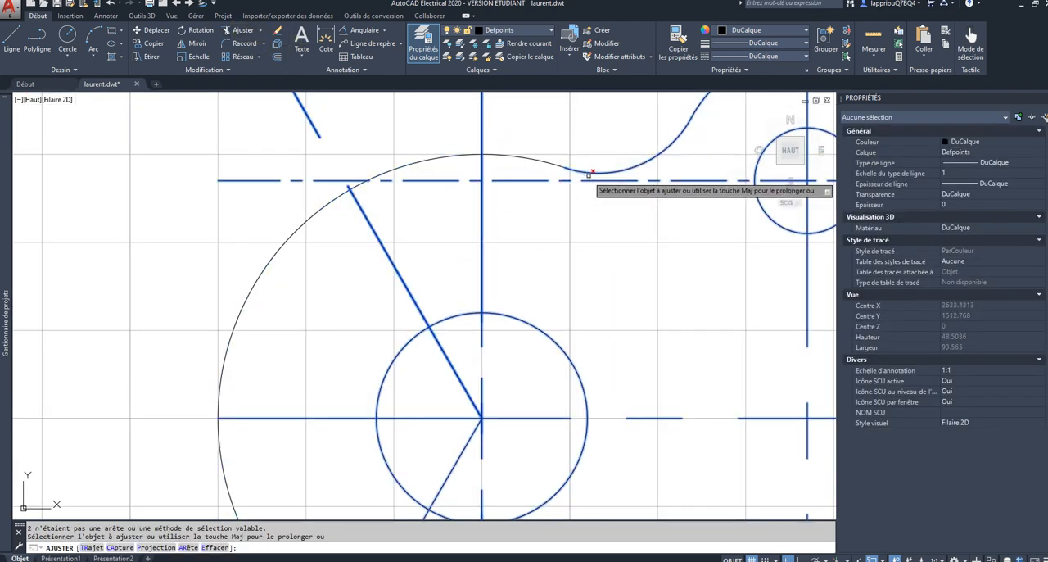
scroll(594, 229, "down", 3)
scroll(623, 336, "up", 5)
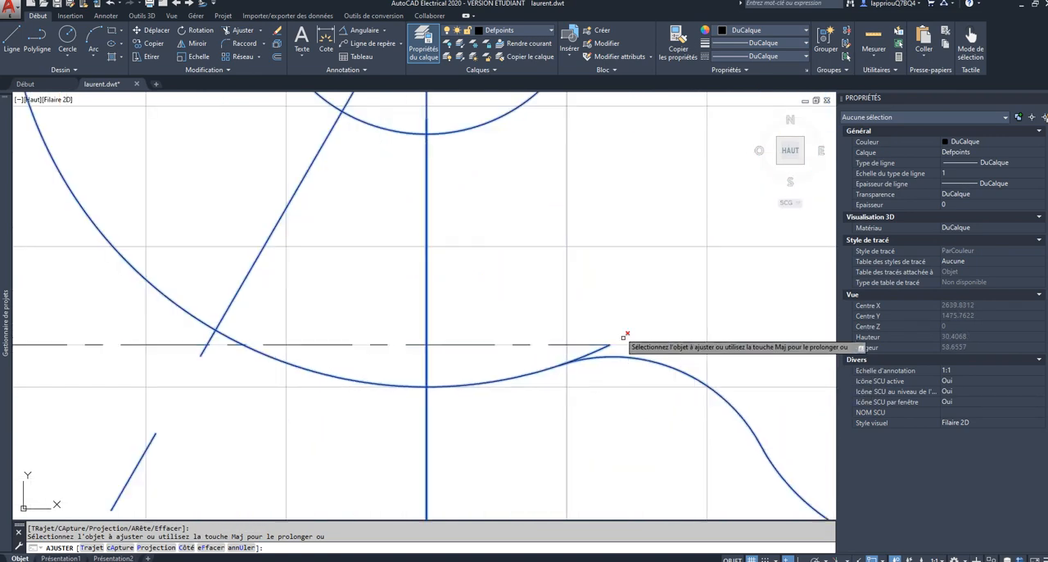
scroll(603, 356, "down", 7)
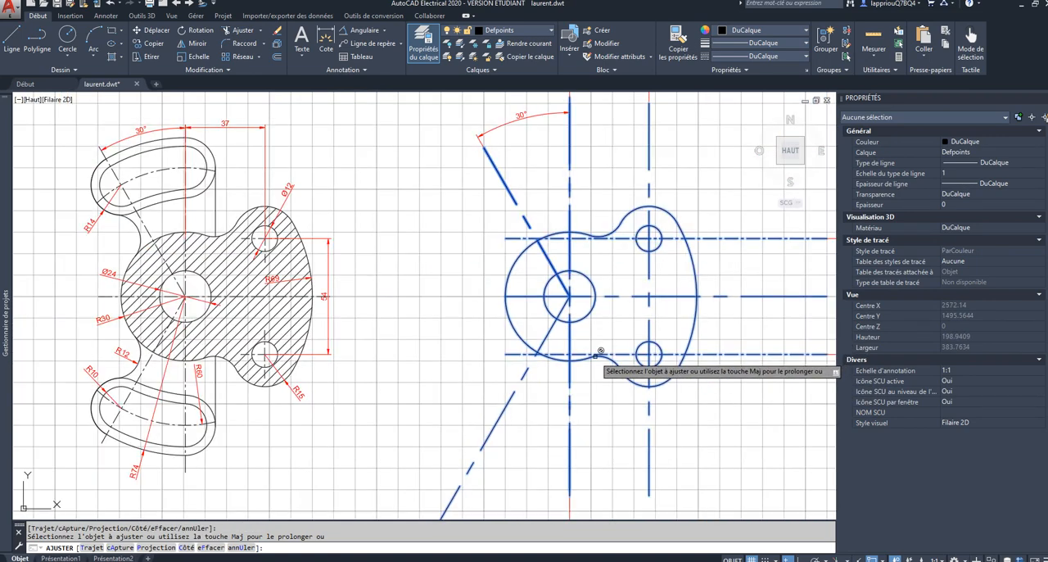
key("Escape")
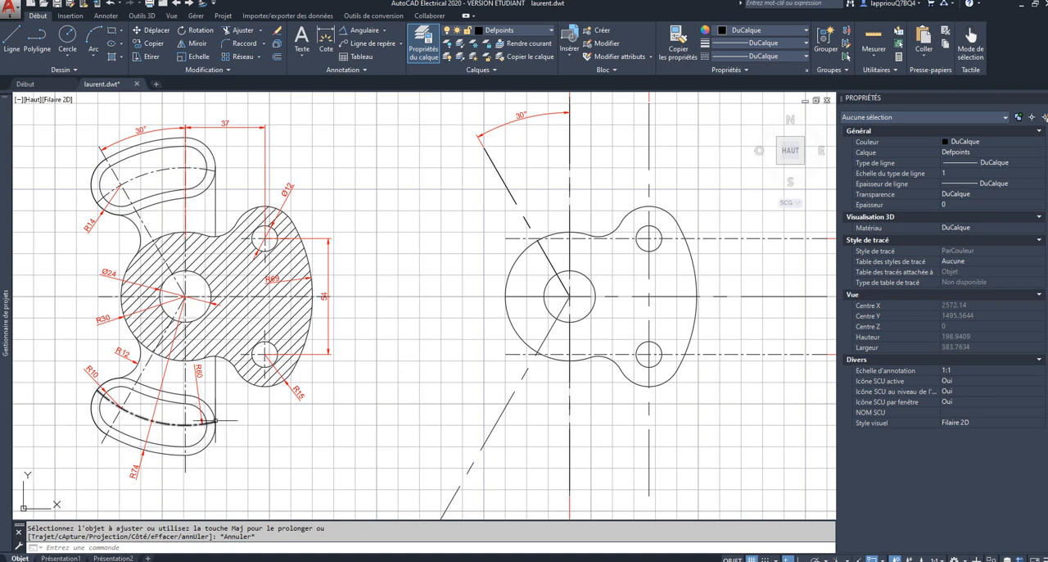
Step: Draw a radius 60 circle on the axe layer, centred on the large central hole
left_click(69, 36)
left_click(501, 30)
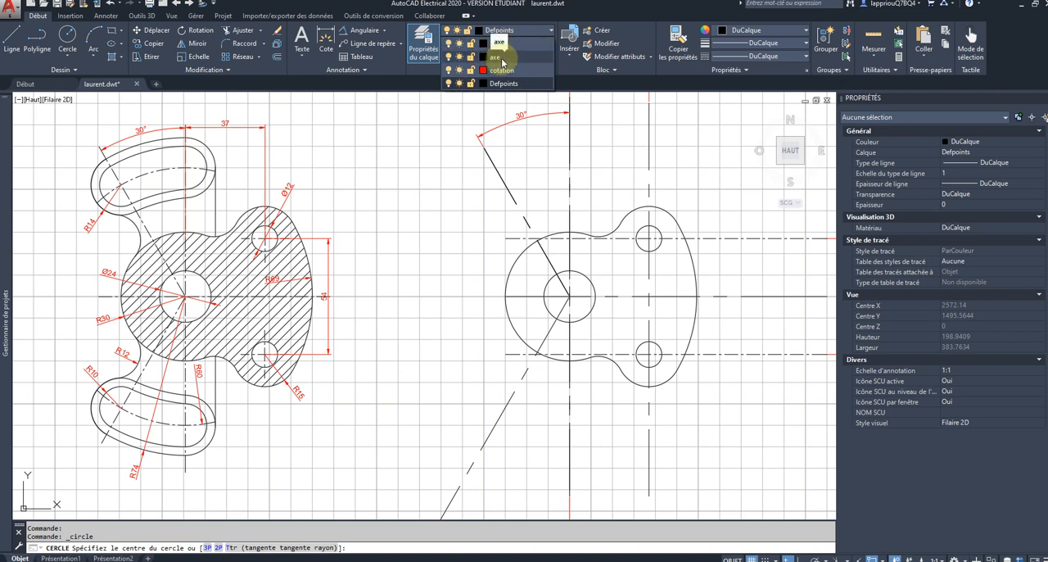
left_click(502, 61)
left_click(569, 296)
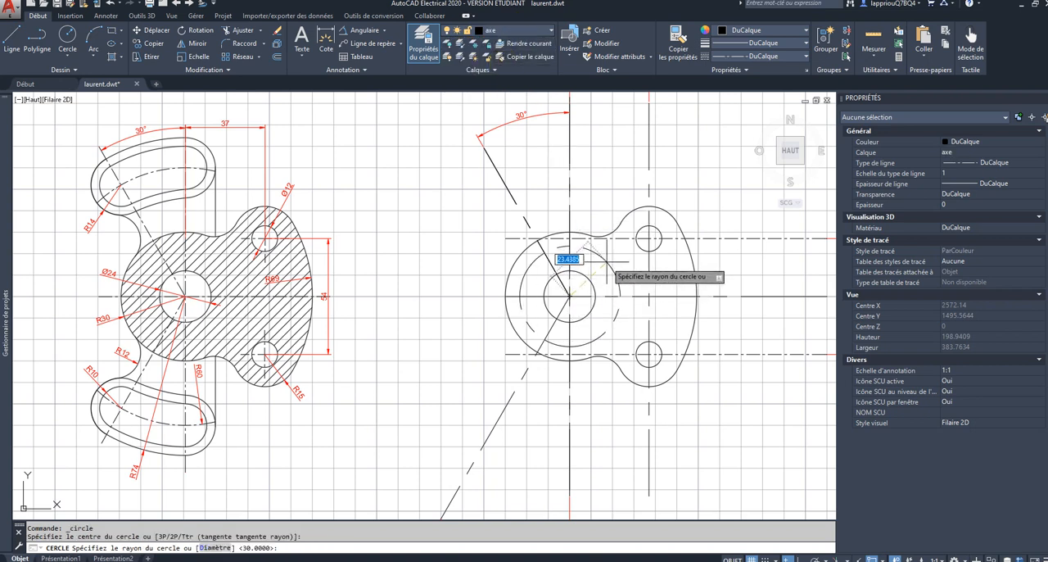
key("Return")
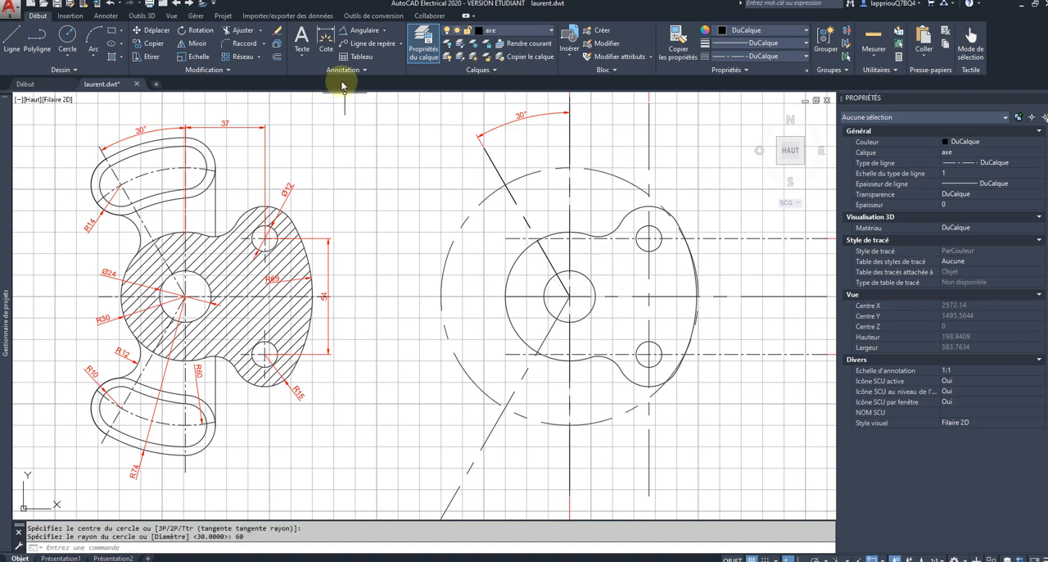
Step: Make Defpoints the current layer and draw a radius 74 circle centred on the large central hole
left_click(492, 34)
left_click(470, 86)
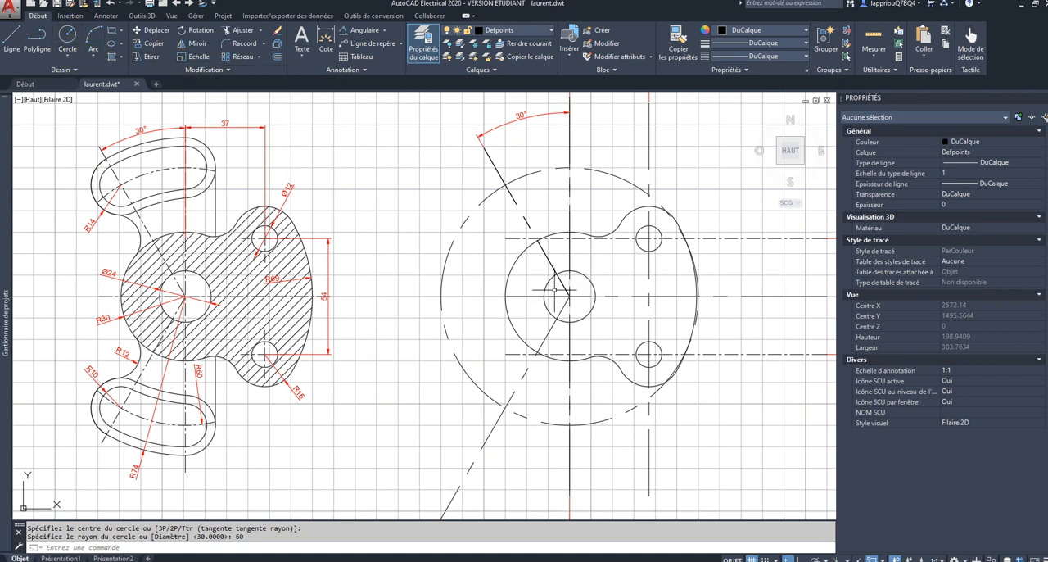
left_click(67, 34)
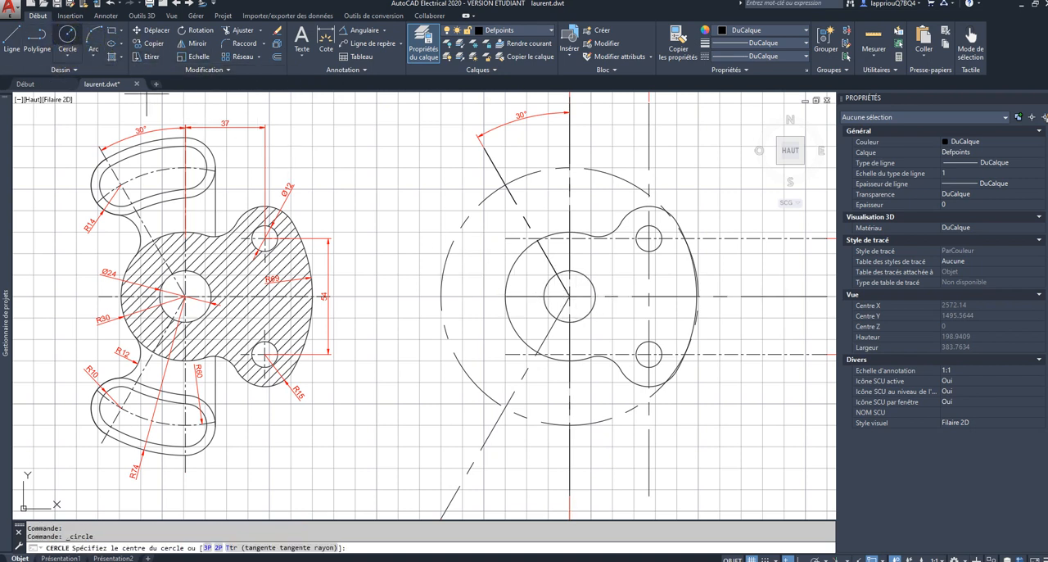
left_click(569, 294)
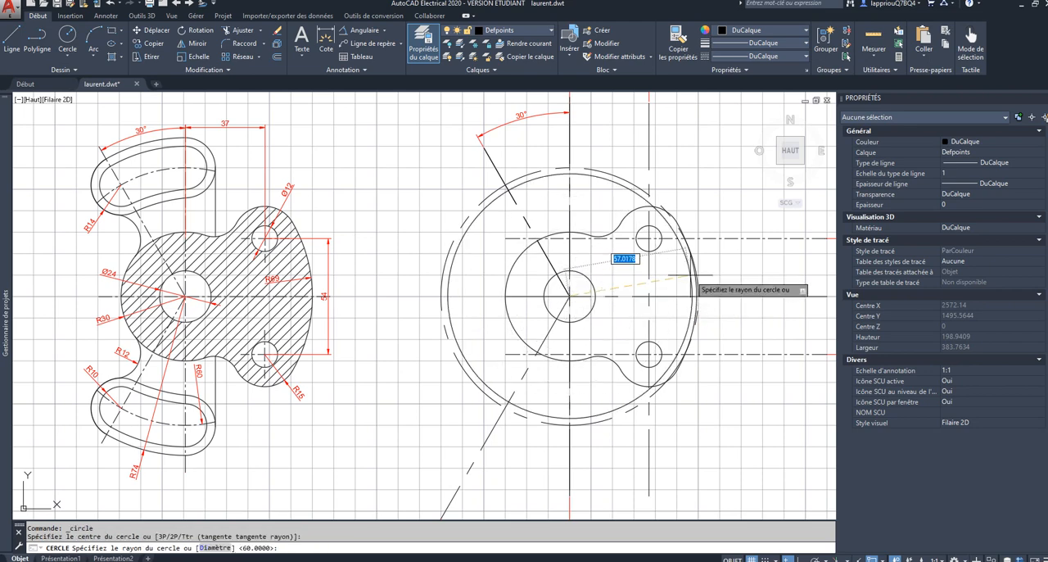
key("Return")
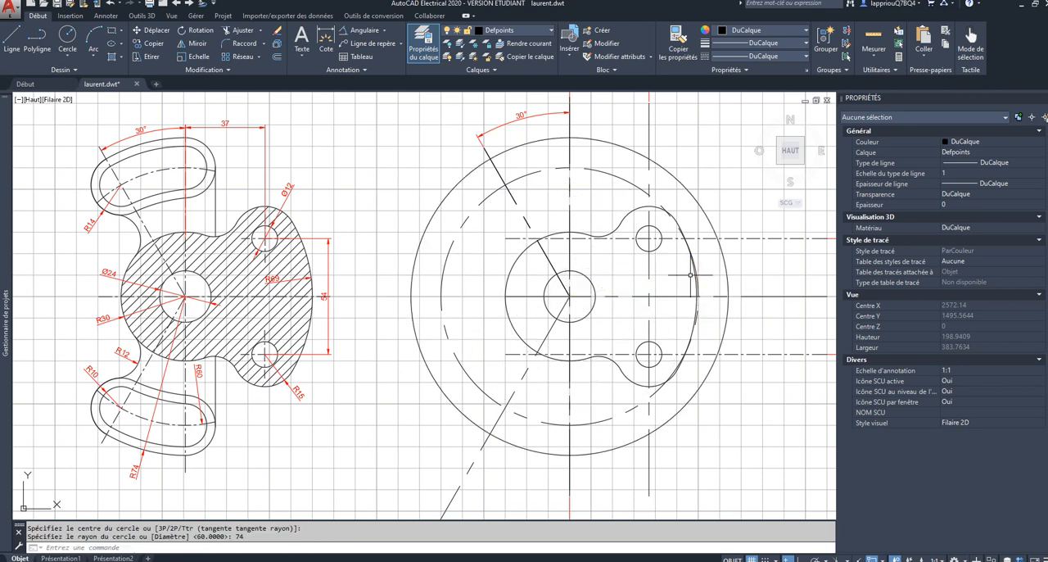
Step: Draw two radius 10 circles where the radius 60 axis circle crosses the vertical axis and the upper 30° axis
scroll(680, 292, "down", 1)
scroll(652, 197, "up", 1)
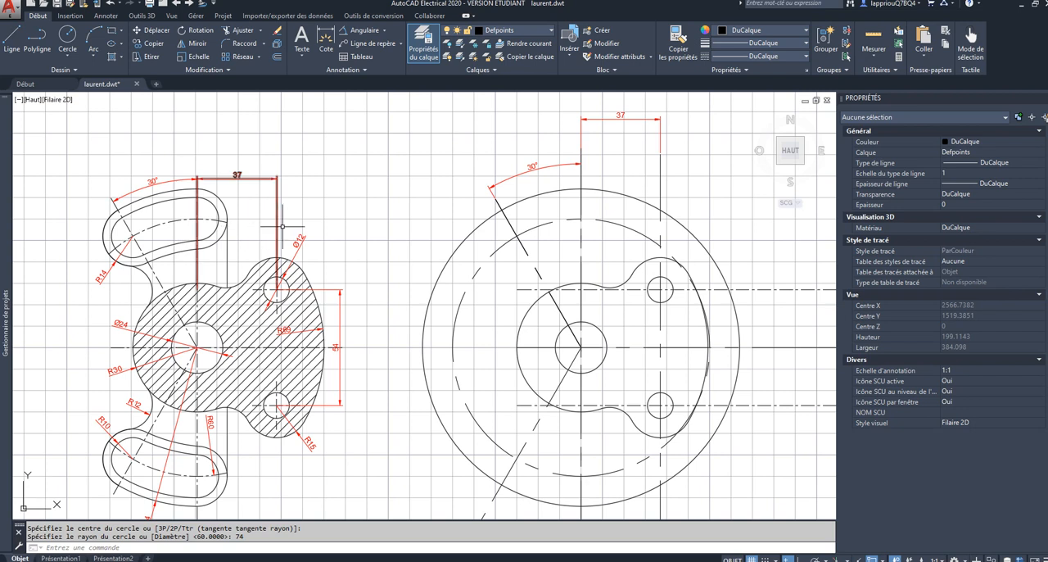
left_click(68, 36)
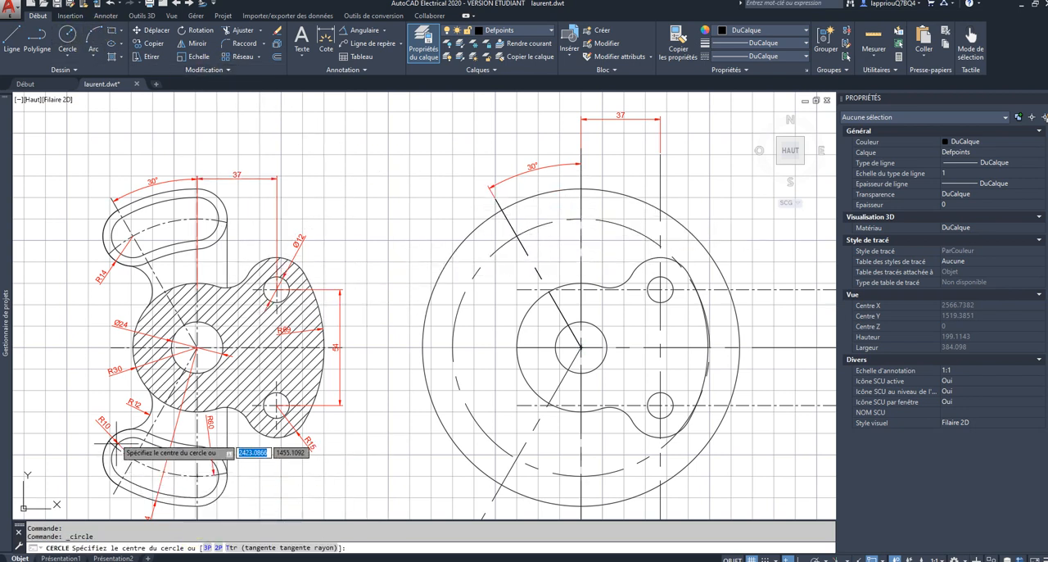
left_click(581, 216)
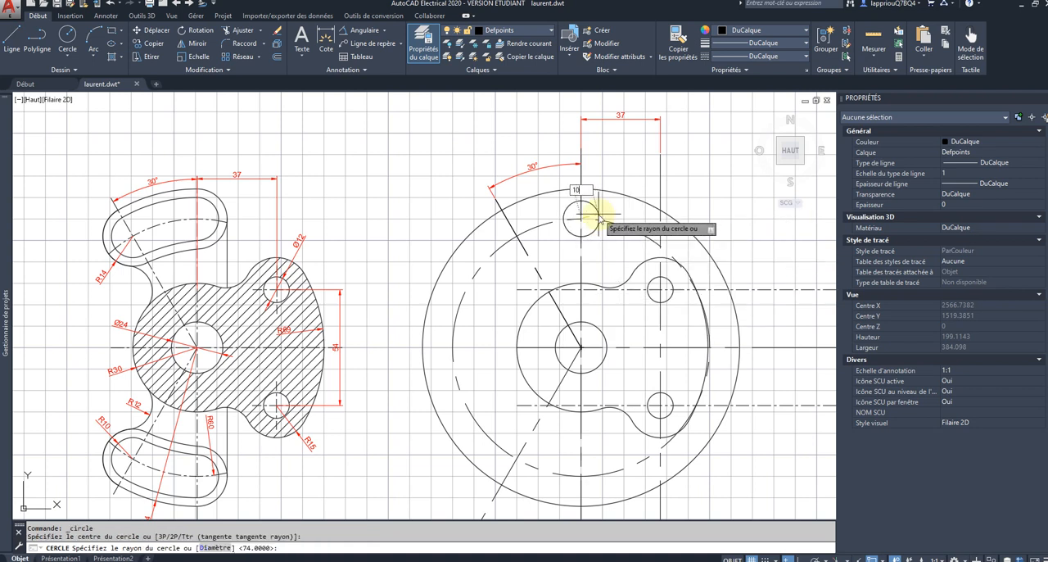
key("Return")
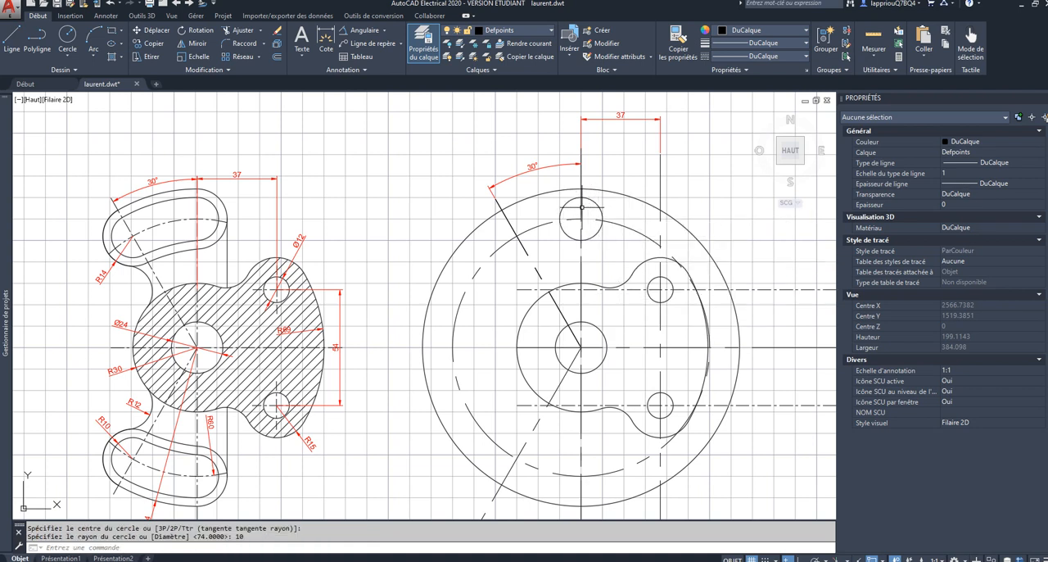
key("Return")
left_click(516, 233)
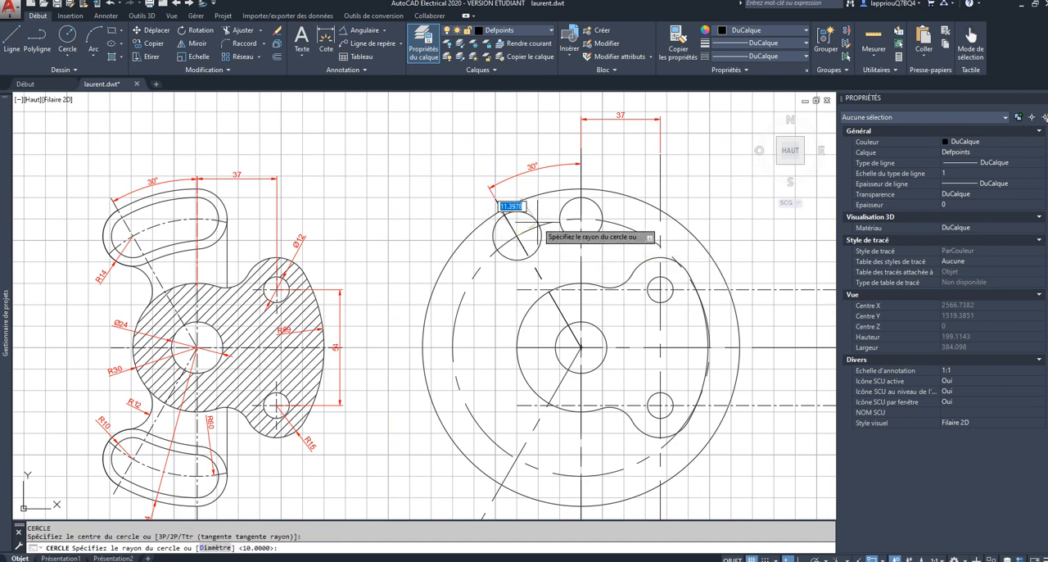
key("Return")
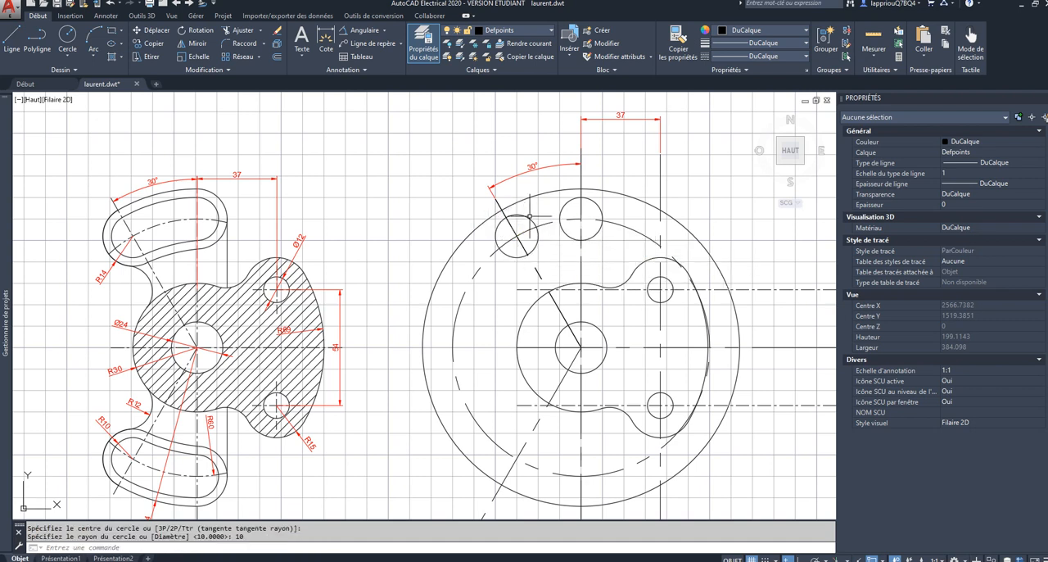
Step: Draw a radius 14 circle concentric with each of the two radius 10 circles
key("Return")
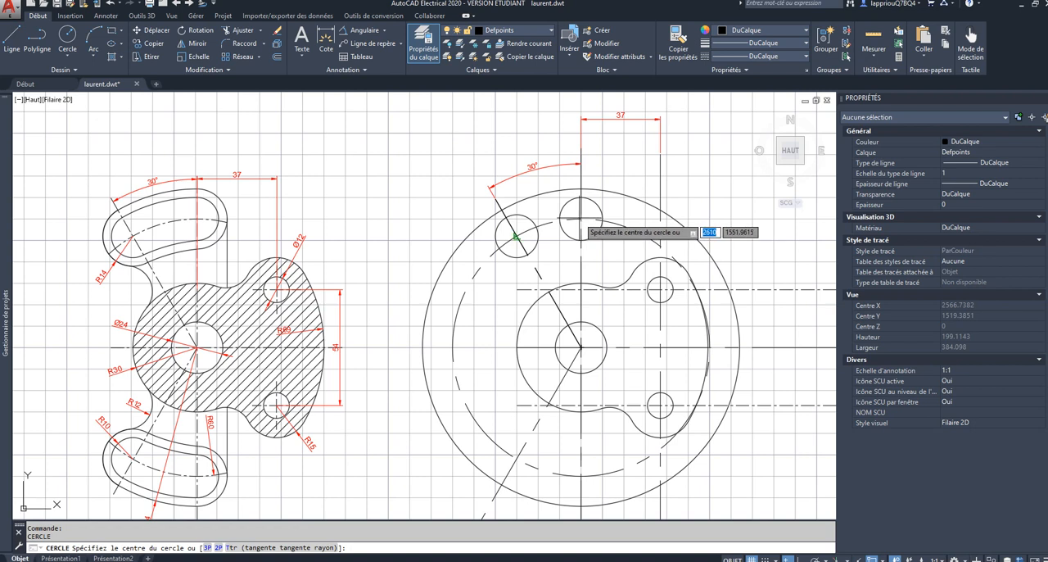
left_click(580, 218)
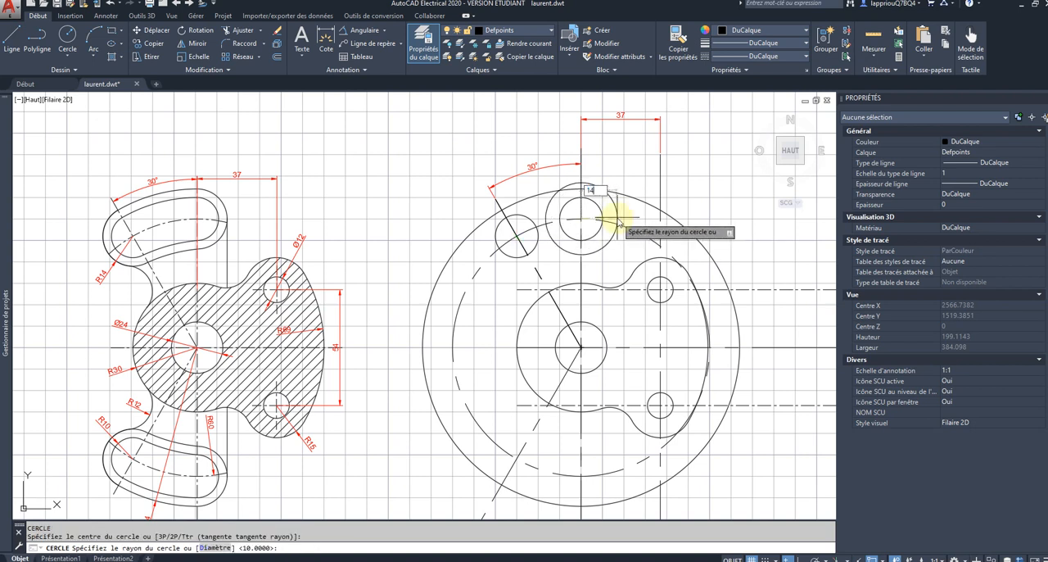
type("14")
key("Return")
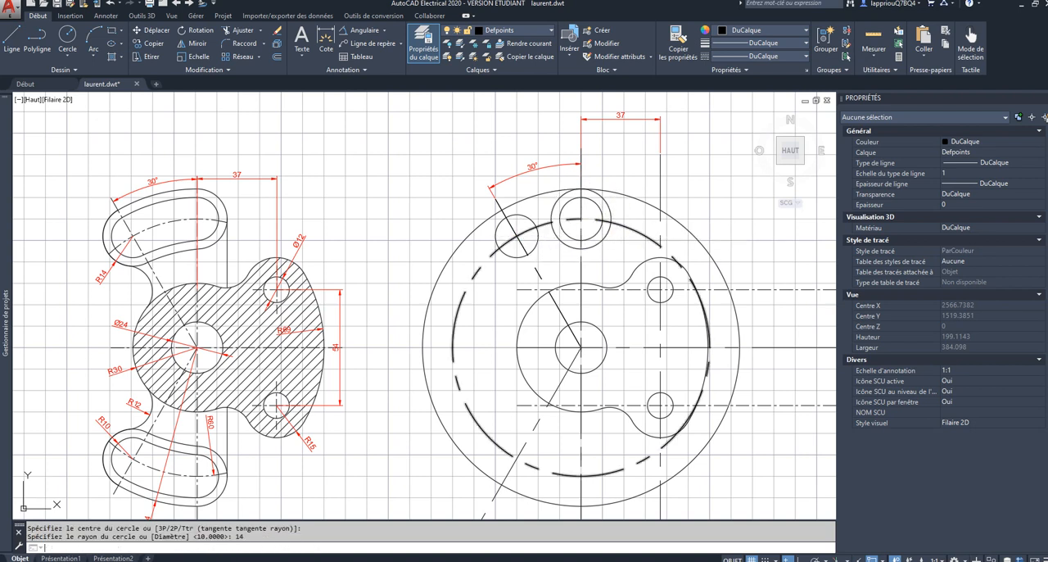
key("Return")
left_click(519, 236)
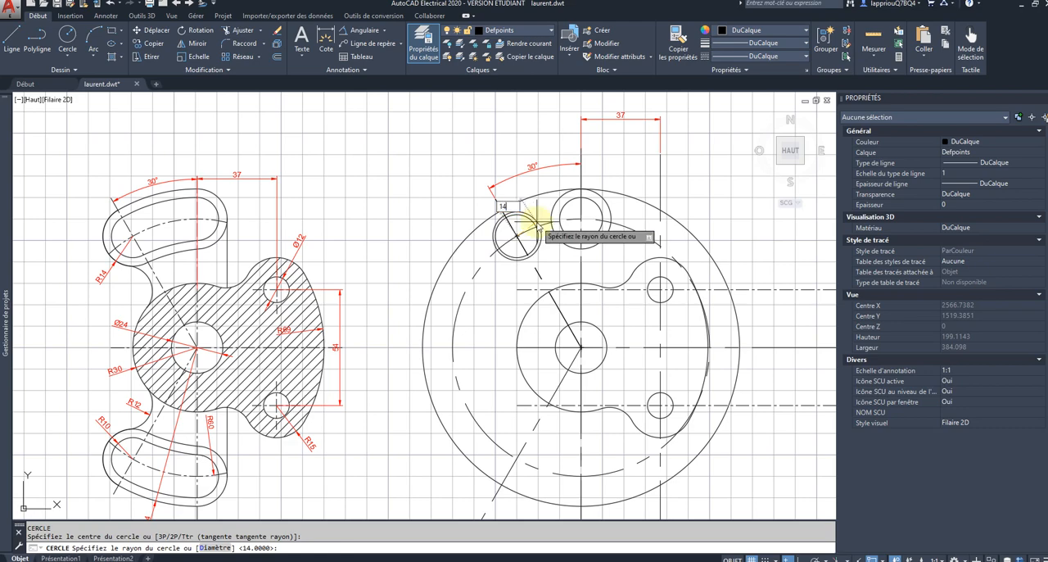
type("14")
key("Return")
scroll(536, 221, "down", 4)
scroll(546, 372, "up", 4)
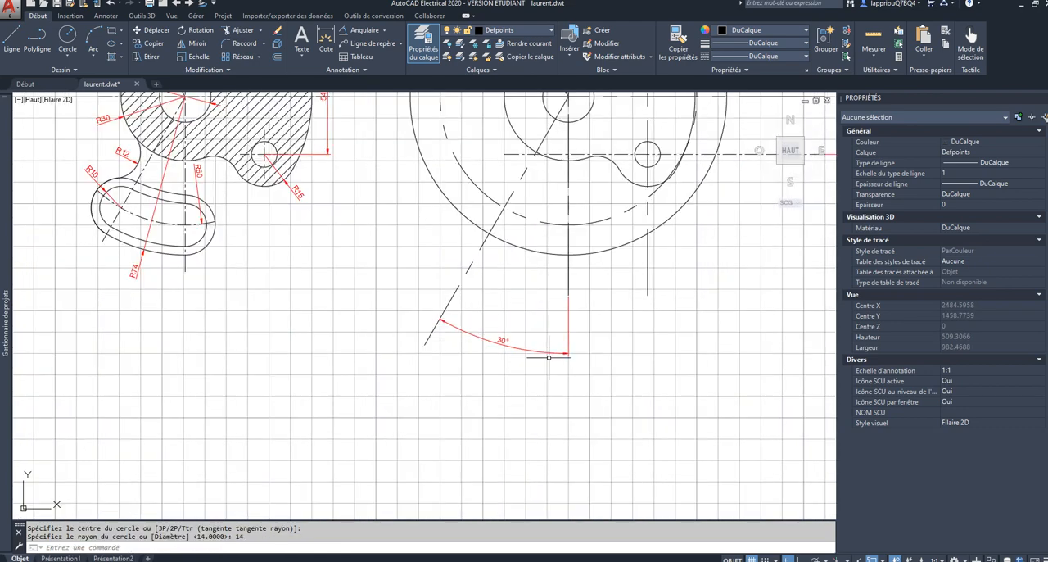
middle_click_drag(548, 311, 479, 511)
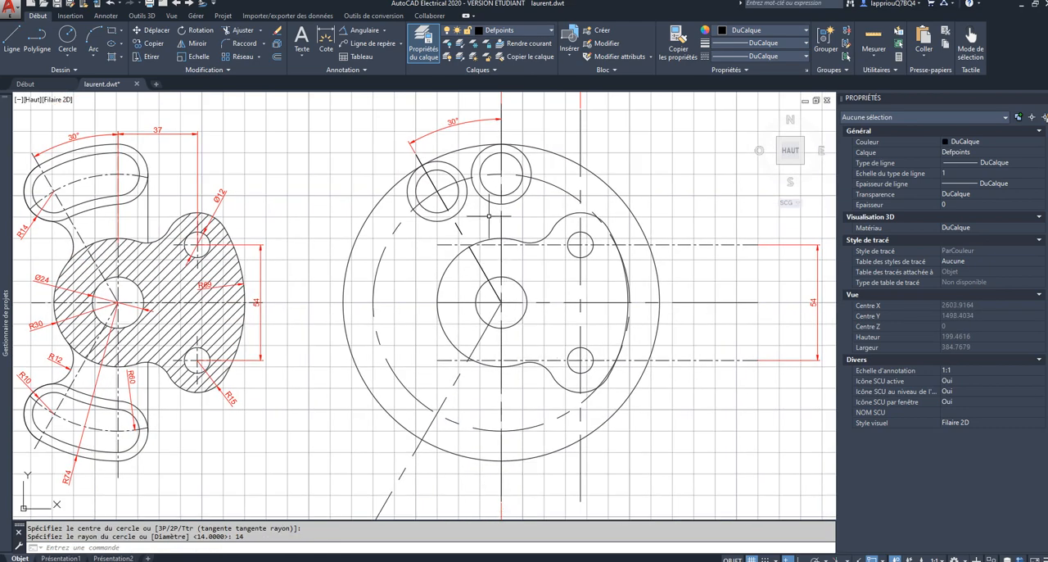
middle_click_drag(481, 225, 476, 285)
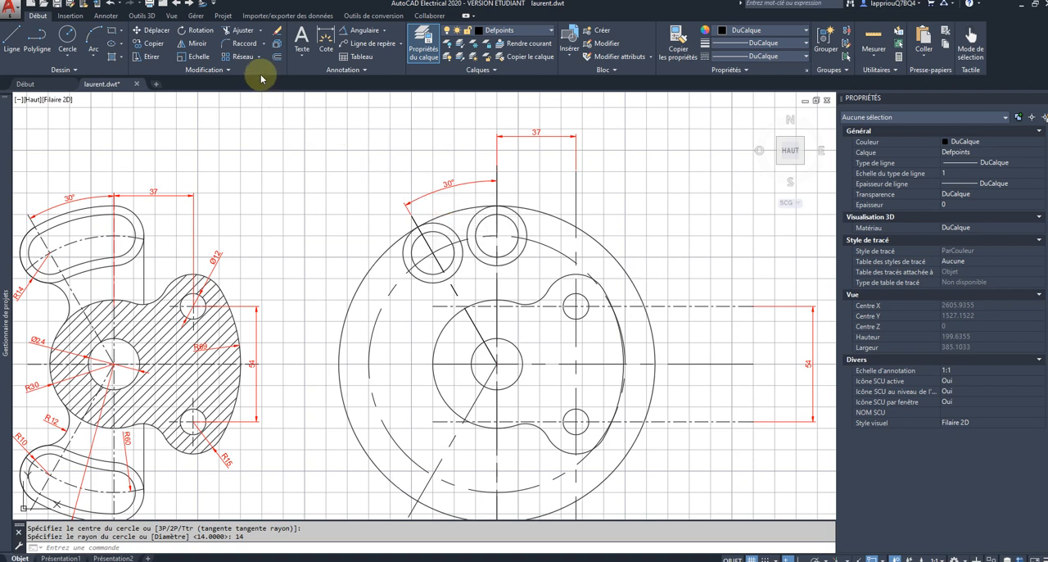
left_click(243, 44)
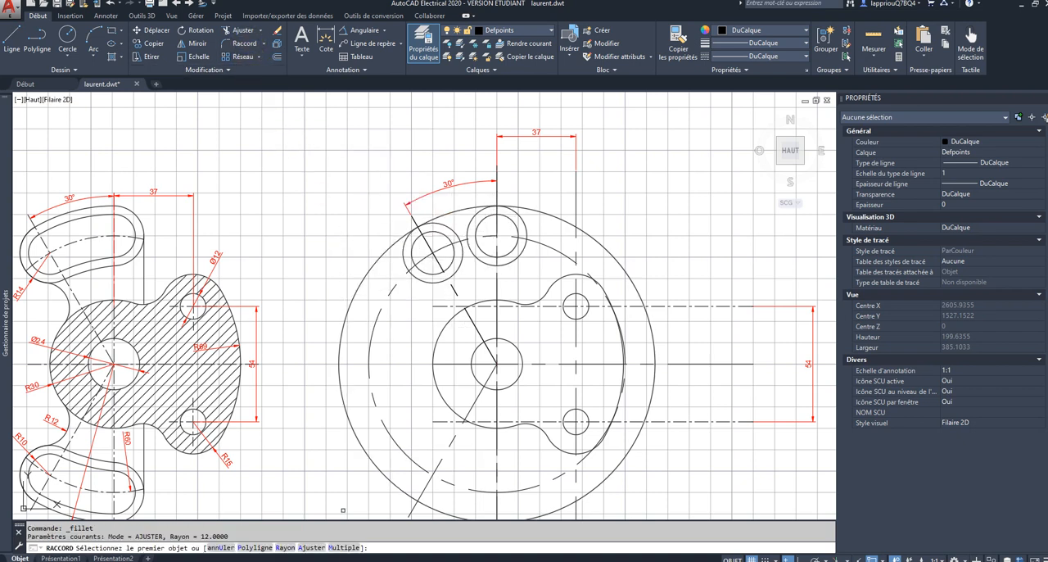
left_click(285, 548)
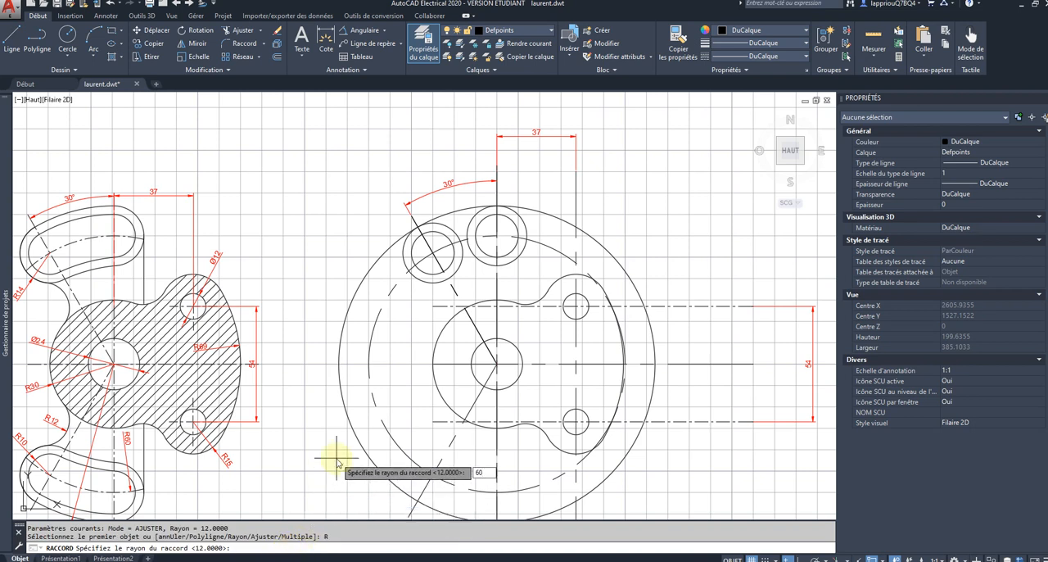
key("Return")
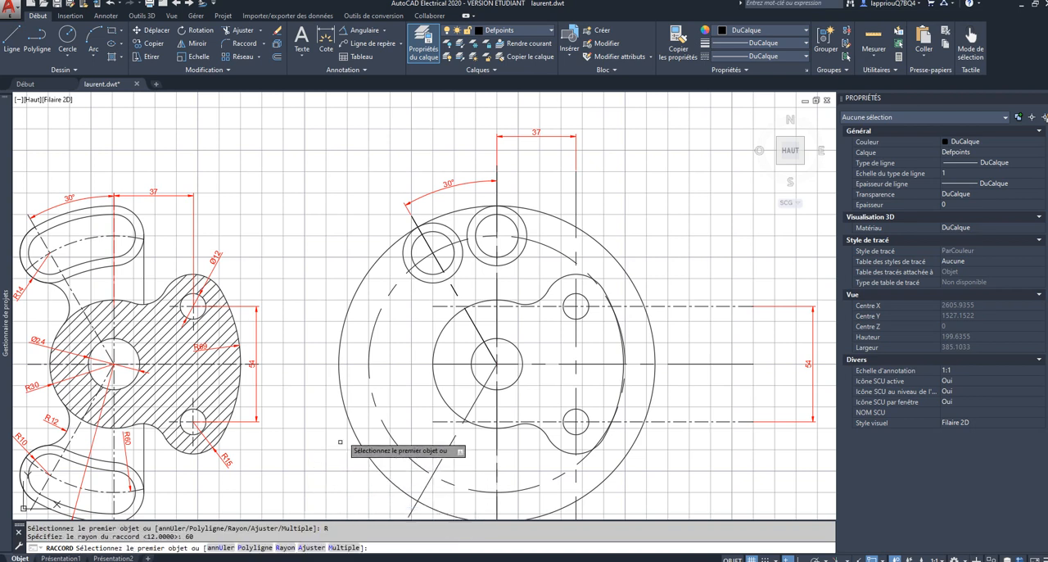
left_click(433, 231)
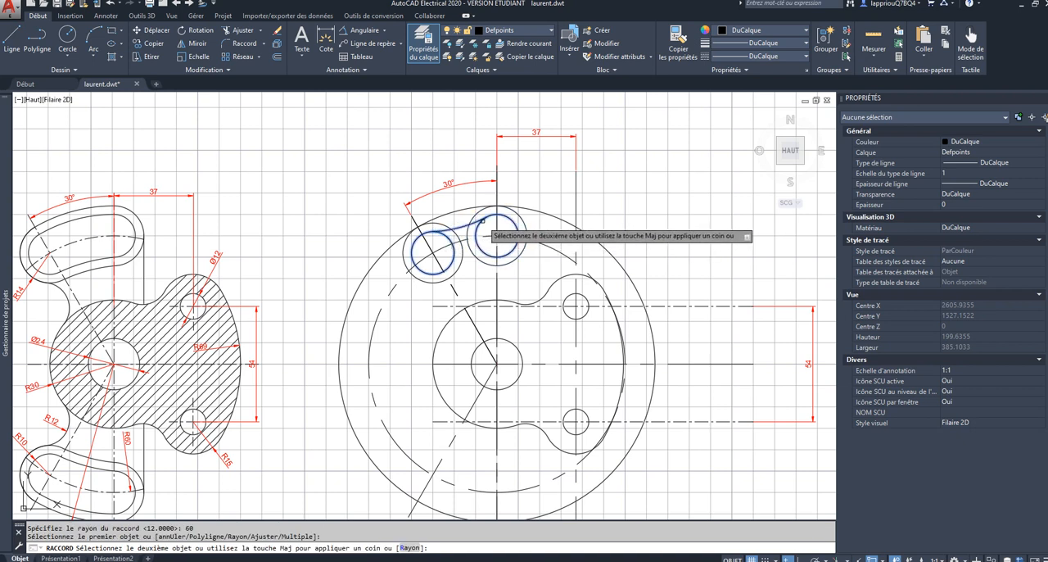
key("Escape")
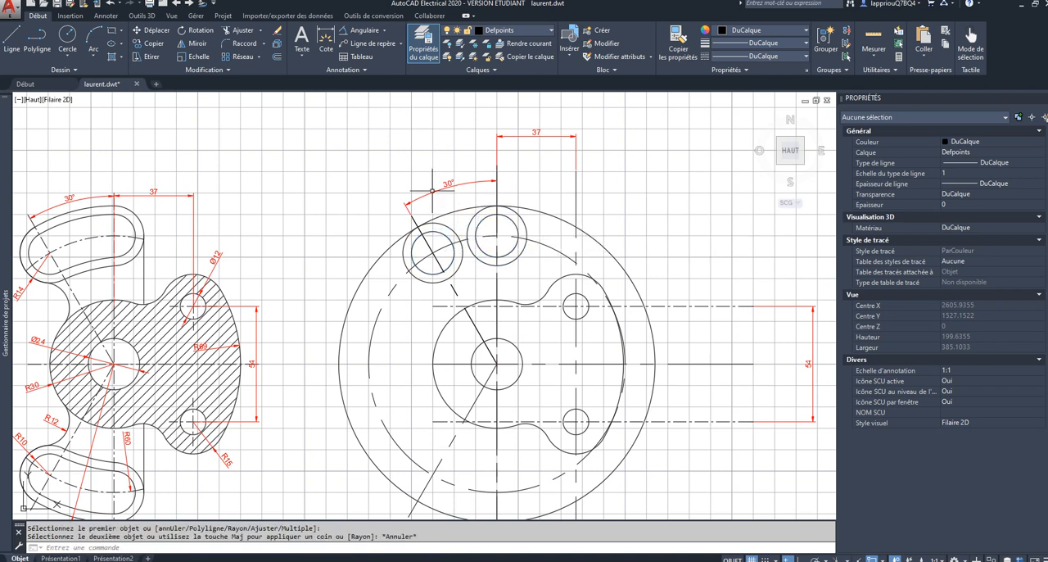
Step: Draw a radius 60 circle tangent to the outer sides of the two radius 10 circles
left_click(67, 51)
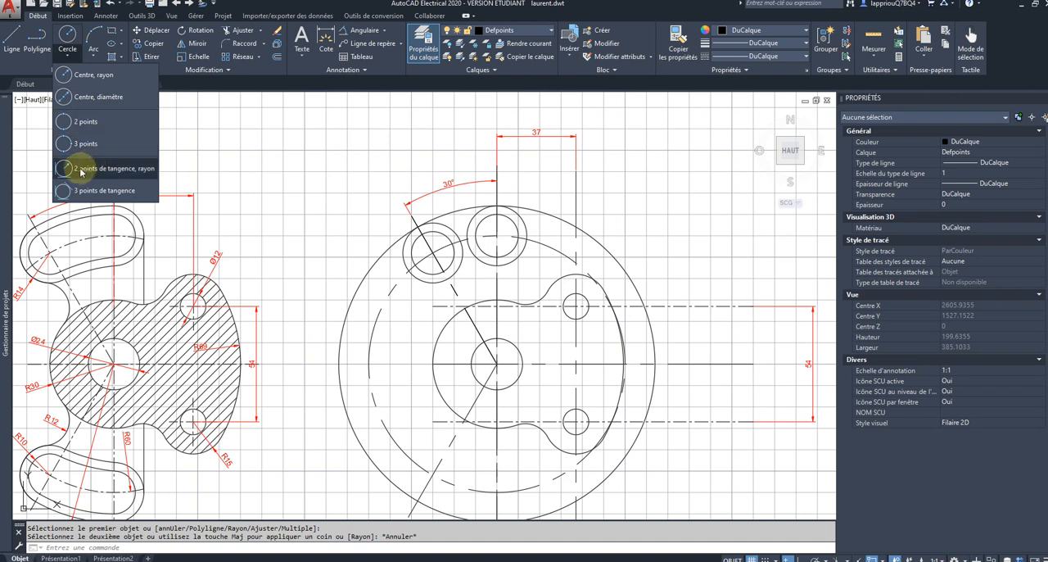
left_click(90, 170)
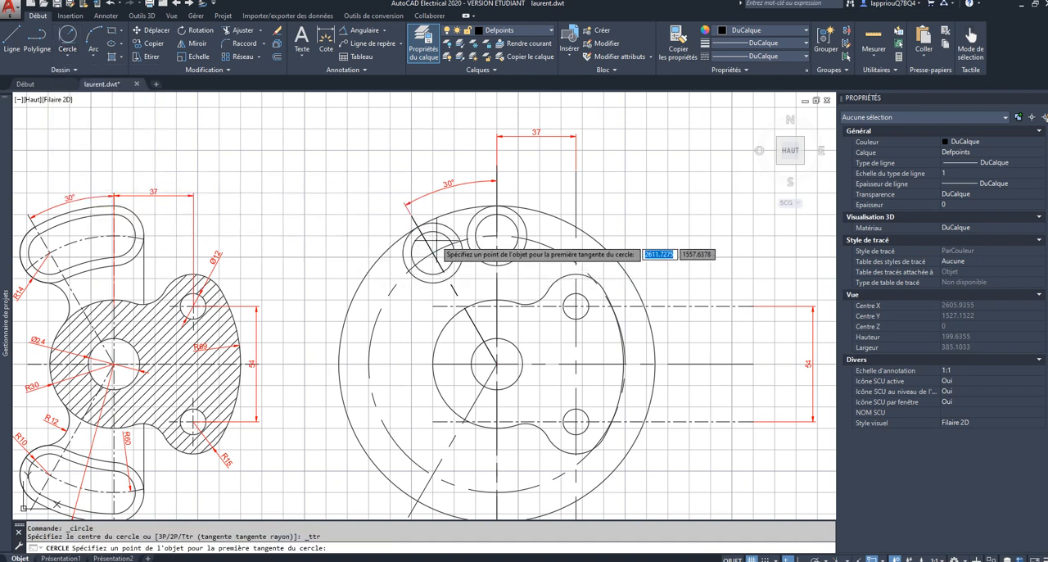
left_click(431, 231)
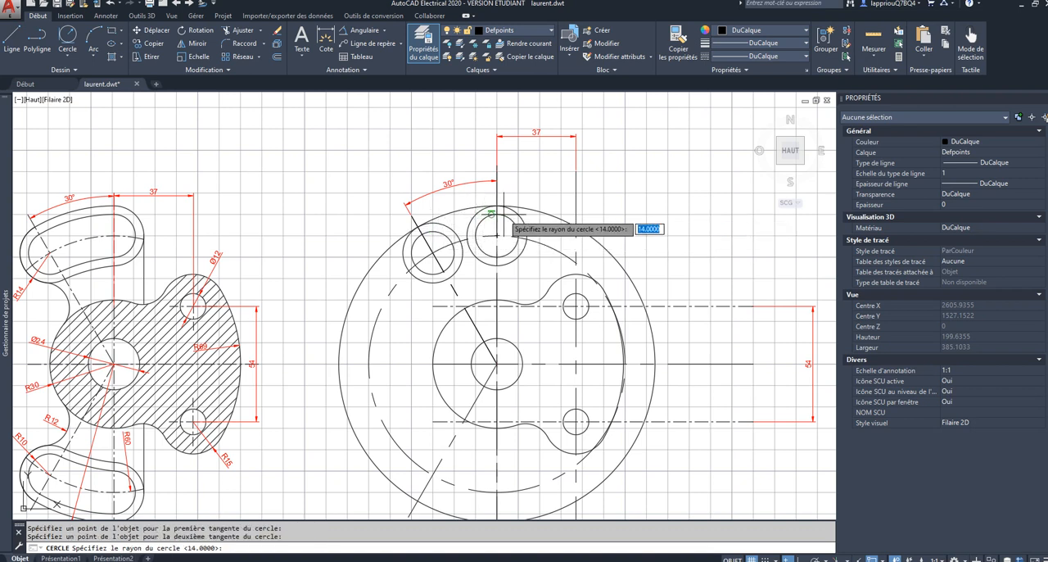
left_click(503, 215)
type("60")
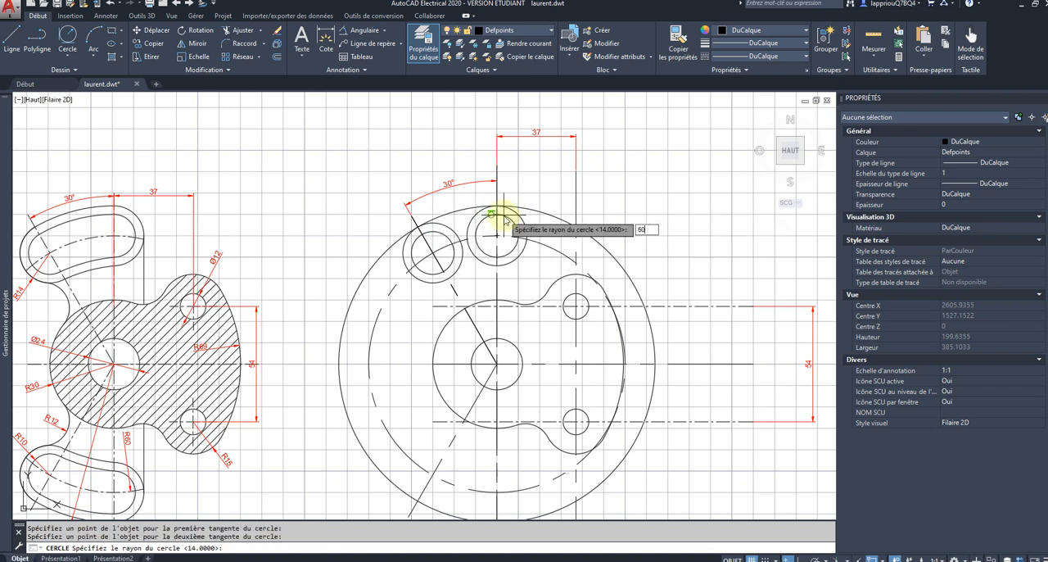
key("Return")
Step: Trim the radius 60 tangent circle at the two upper slot end circles and delete its remaining large outer arc
scroll(506, 214, "up", 3)
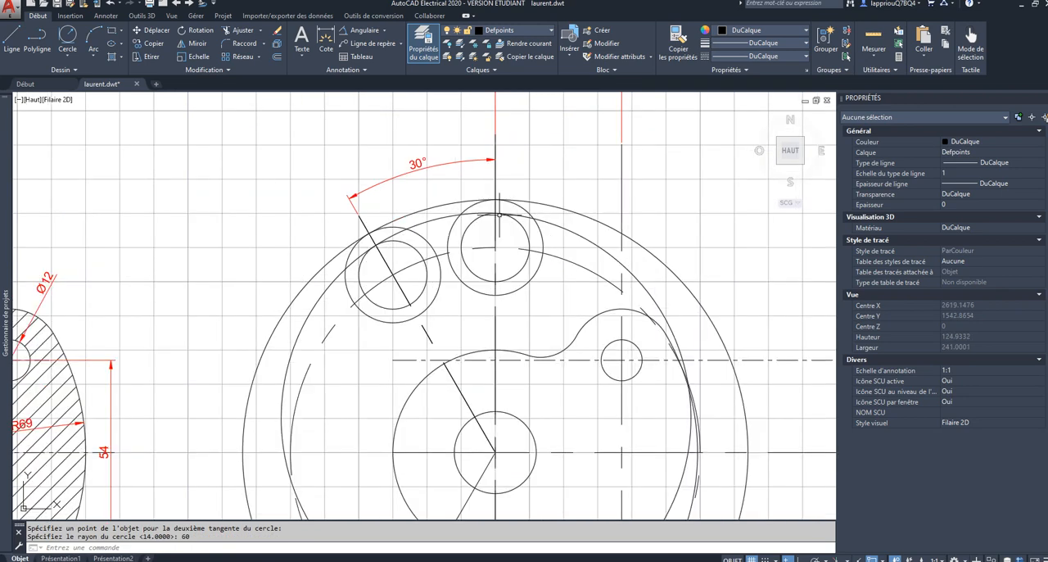
left_click(240, 29)
left_click(654, 137)
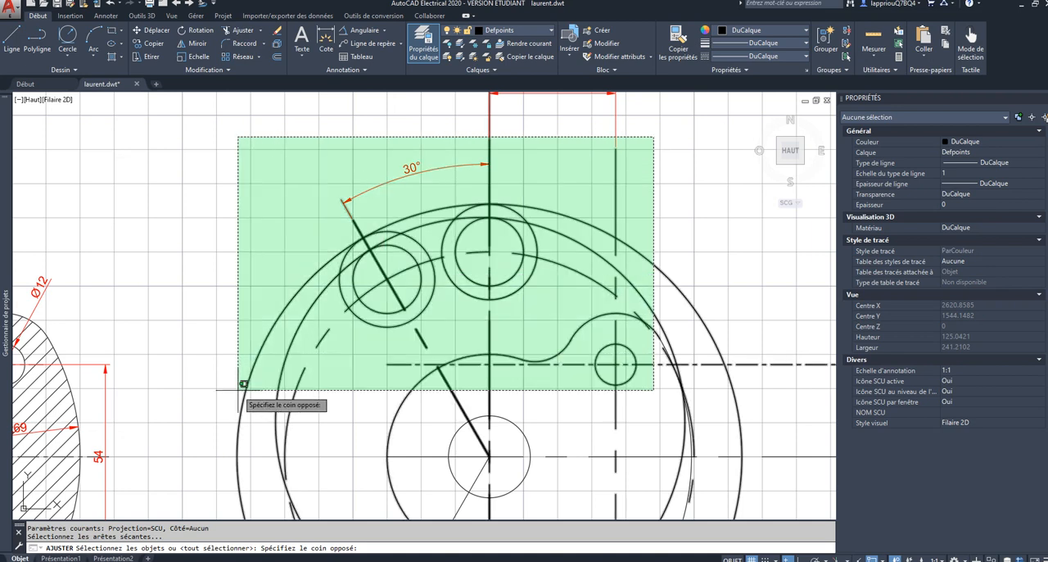
left_click(236, 398)
key("Return")
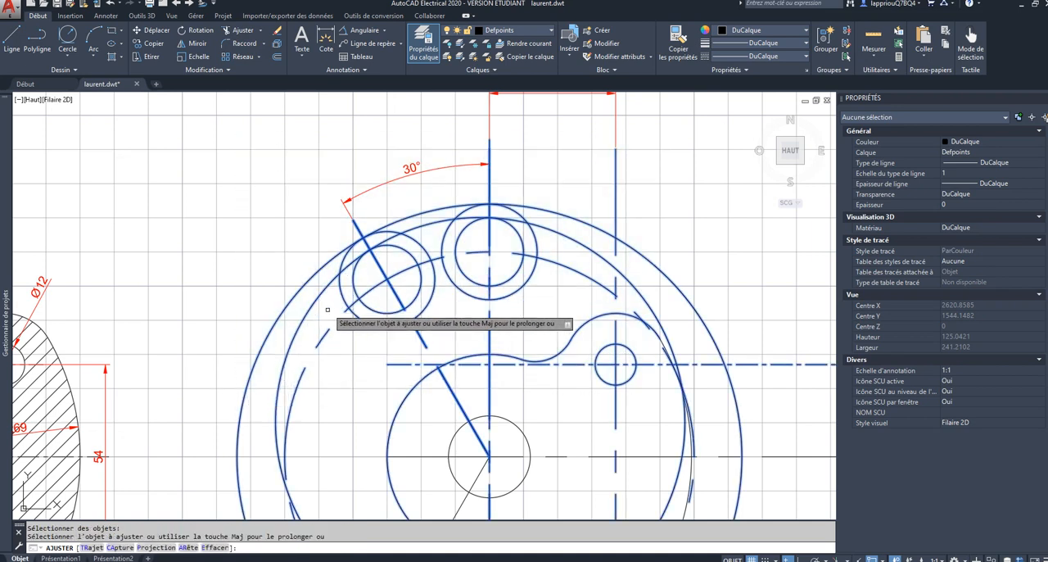
left_click(345, 265)
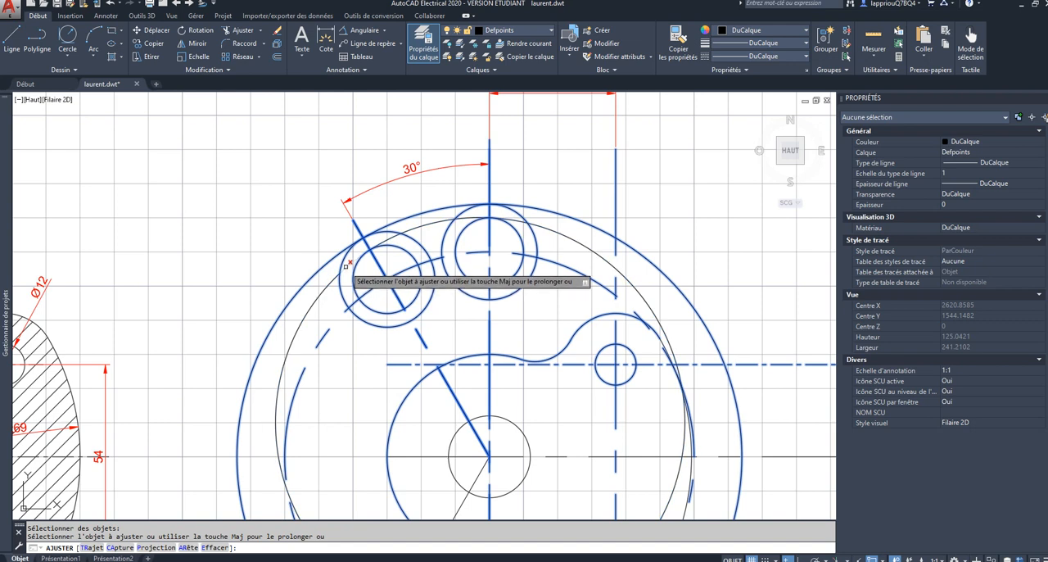
left_click(346, 266)
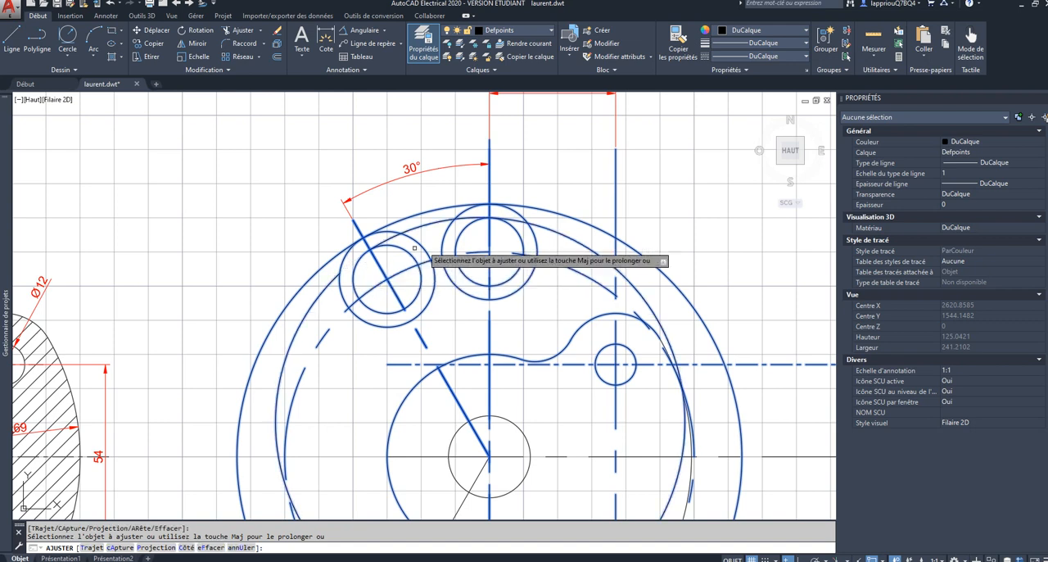
left_click(519, 220)
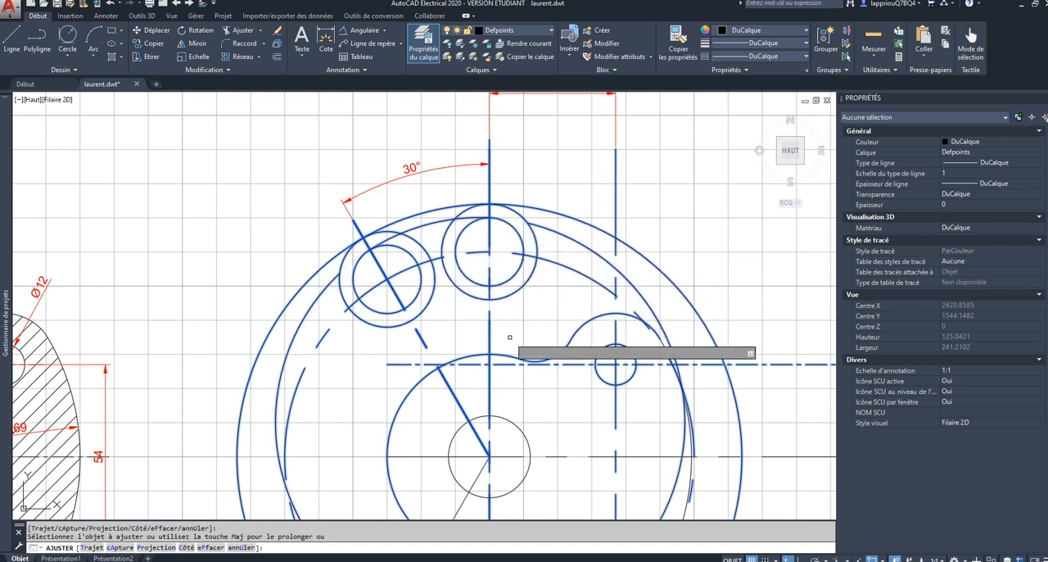
key("Escape")
left_click(571, 241)
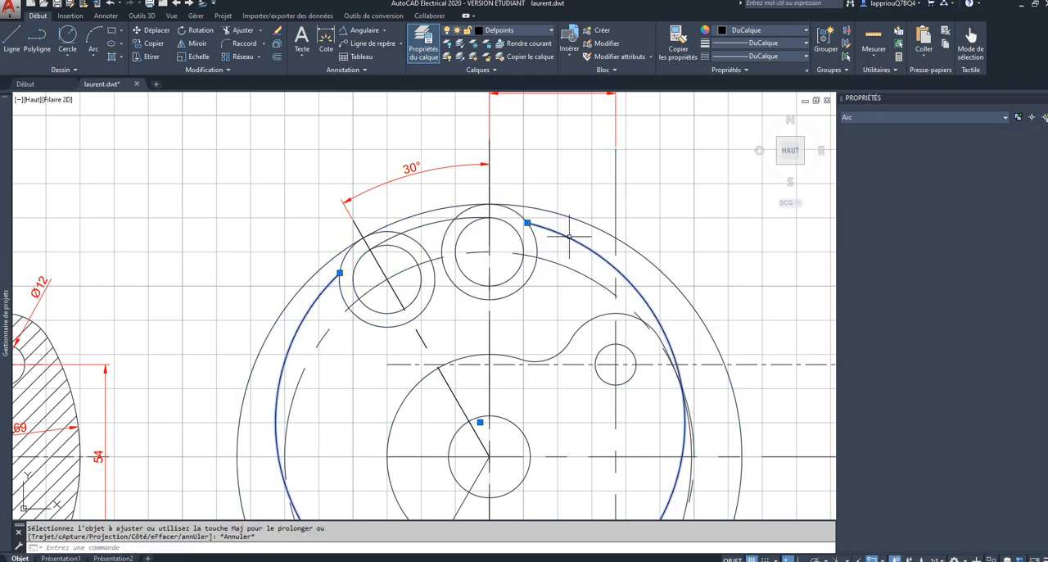
key("Delete")
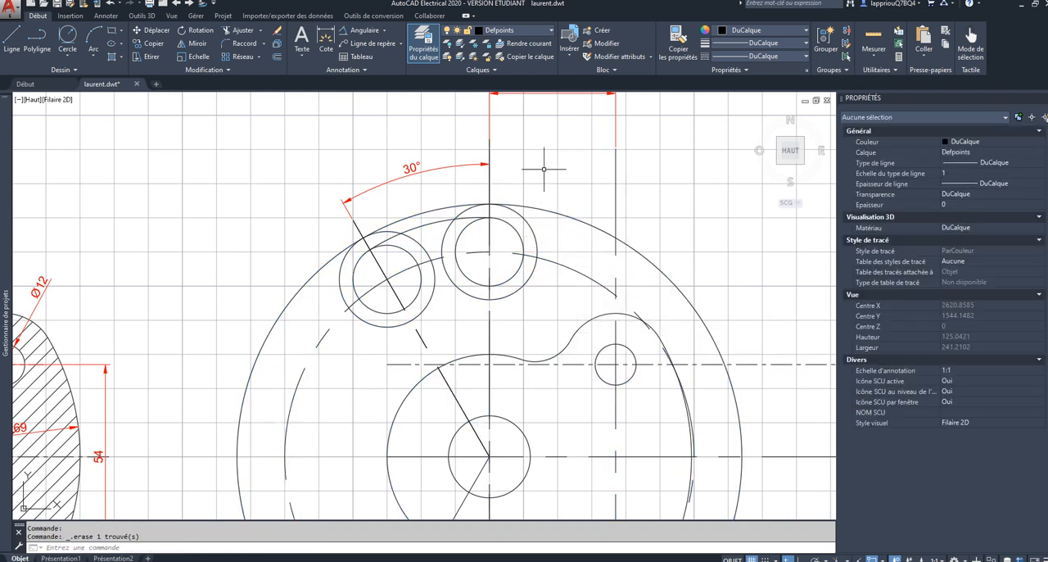
Step: Trim the facing portions of the two radius 14 circles between the radius 74 circle and the radius 60 tangent arc
left_click(556, 158)
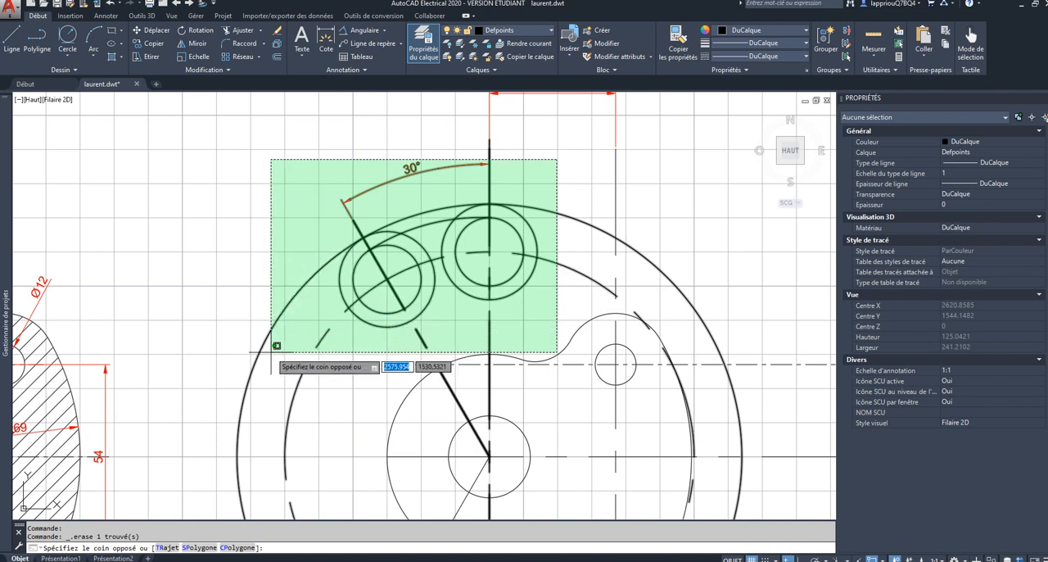
left_click(269, 432)
left_click(243, 30)
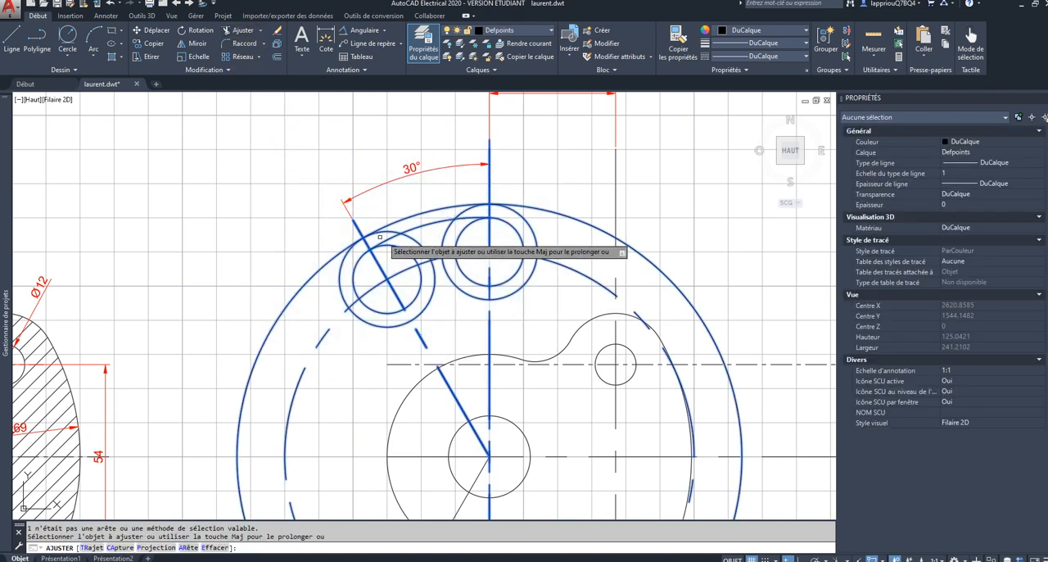
left_click(457, 216)
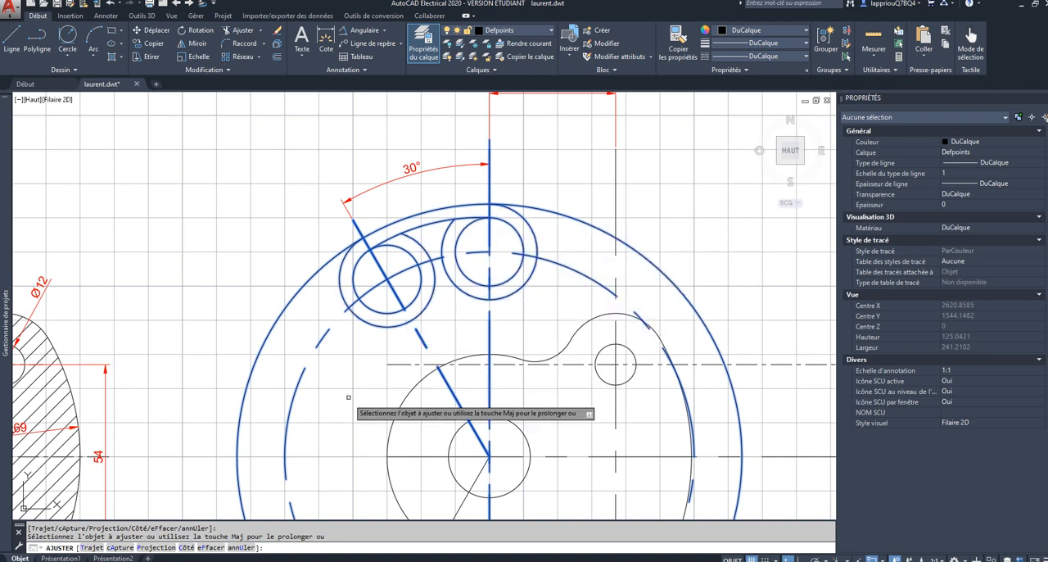
key("Escape")
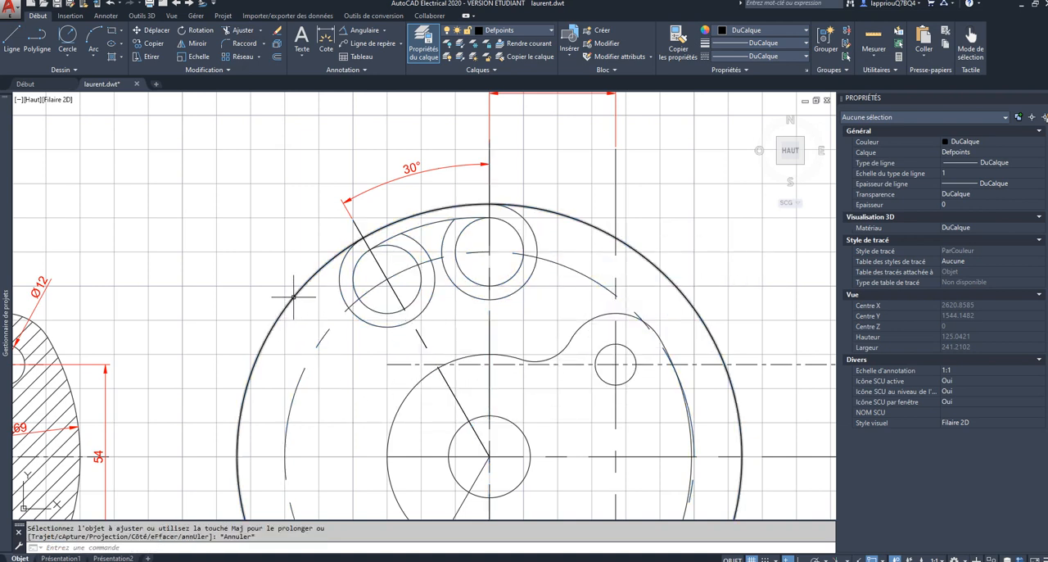
Step: Trim the radius 74 circle down to the arc joining the outer sides of the two radius 14 circles
left_click(458, 163)
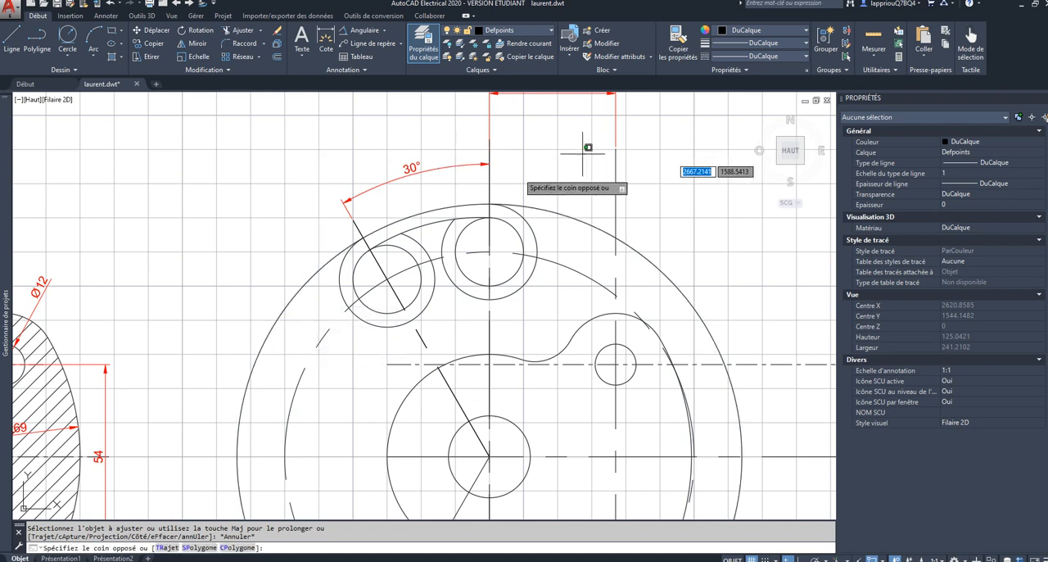
left_click(241, 311)
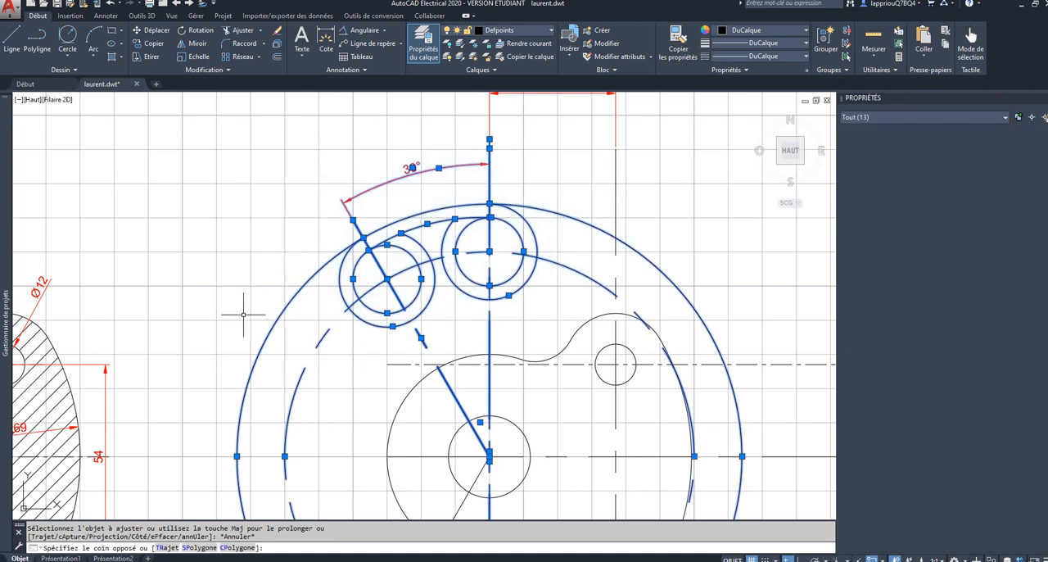
left_click(242, 33)
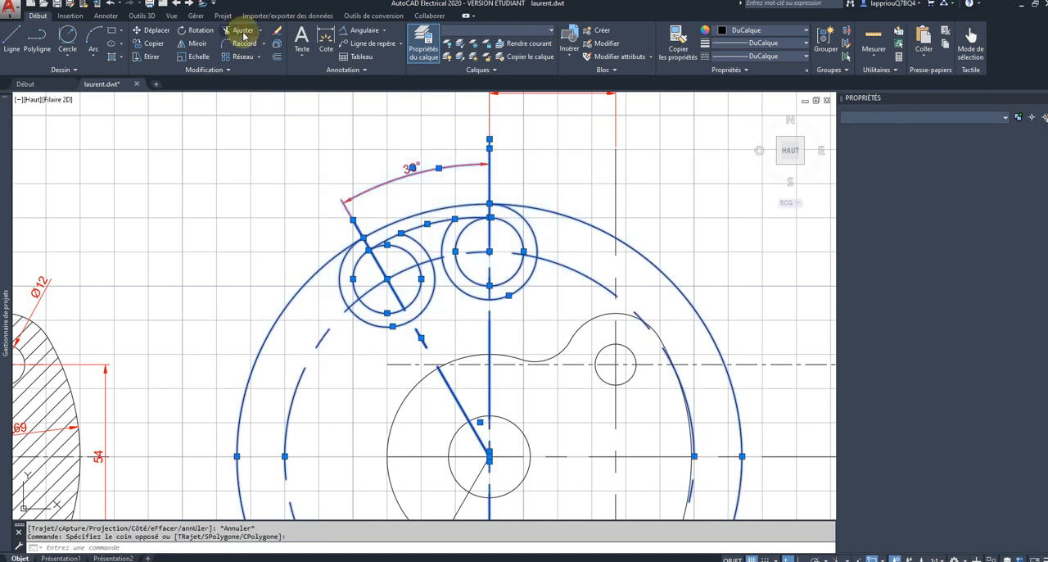
left_click(343, 250)
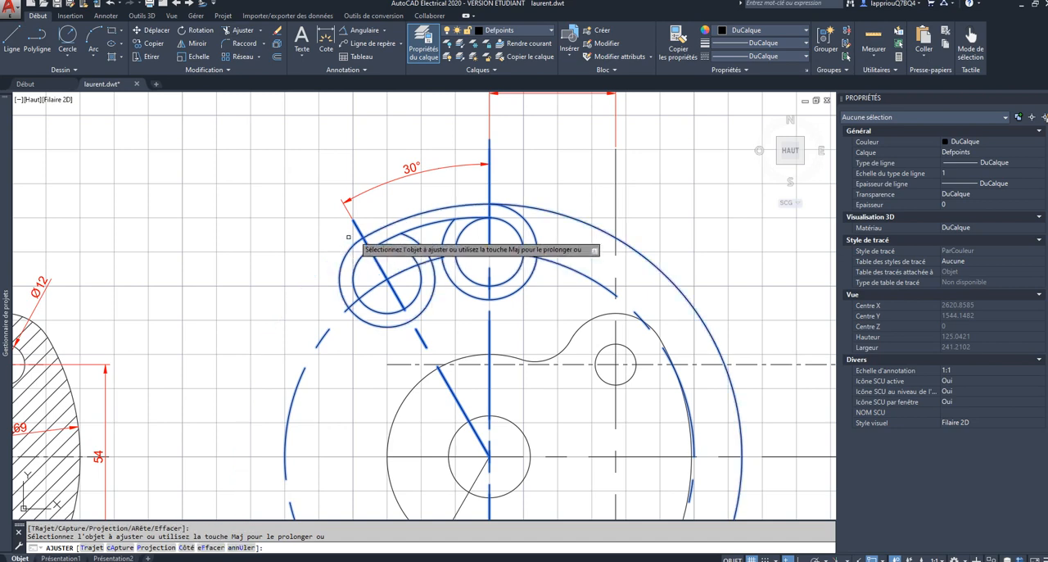
left_click(514, 200)
Step: Trim the facing portions of the two radius 14 circles between the radius 60 tangent arc and the dashed axis circle
scroll(524, 202, "down", 2)
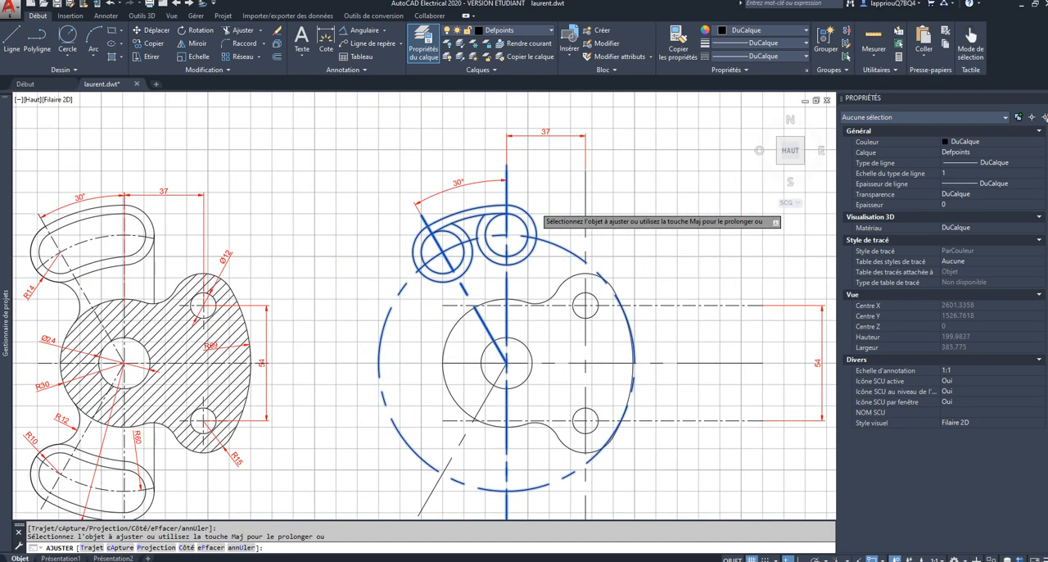
scroll(535, 207, "up", 2)
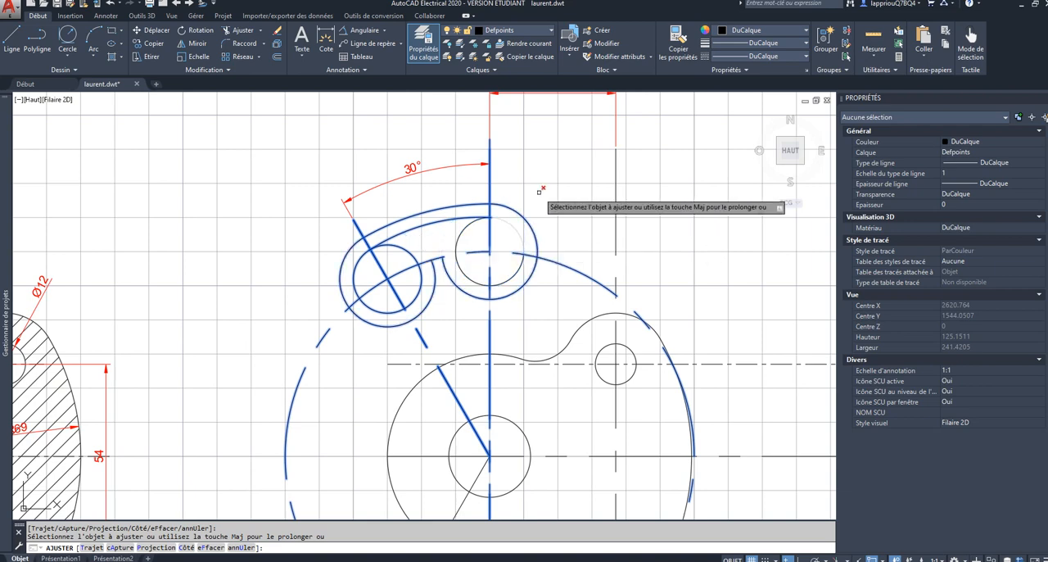
scroll(534, 201, "down", 2)
mouse_move(534, 201)
middle_mouse_down()
mouse_move(510, 187)
mouse_move(457, 193)
middle_mouse_up()
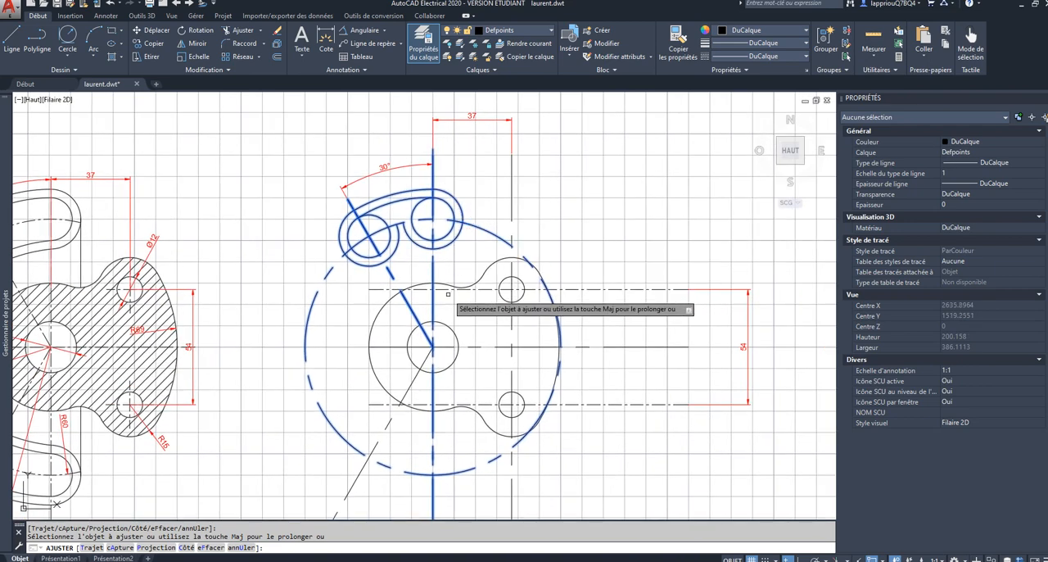
key("Escape")
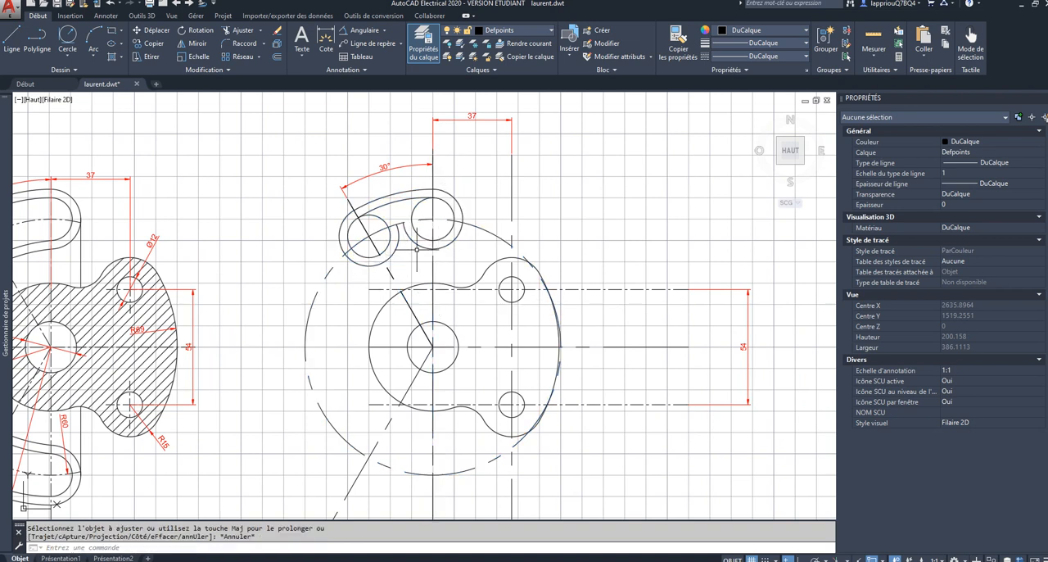
Step: Check the radii of the upper arm's outer arc and the slot's outer arc in their properties
left_click(386, 195)
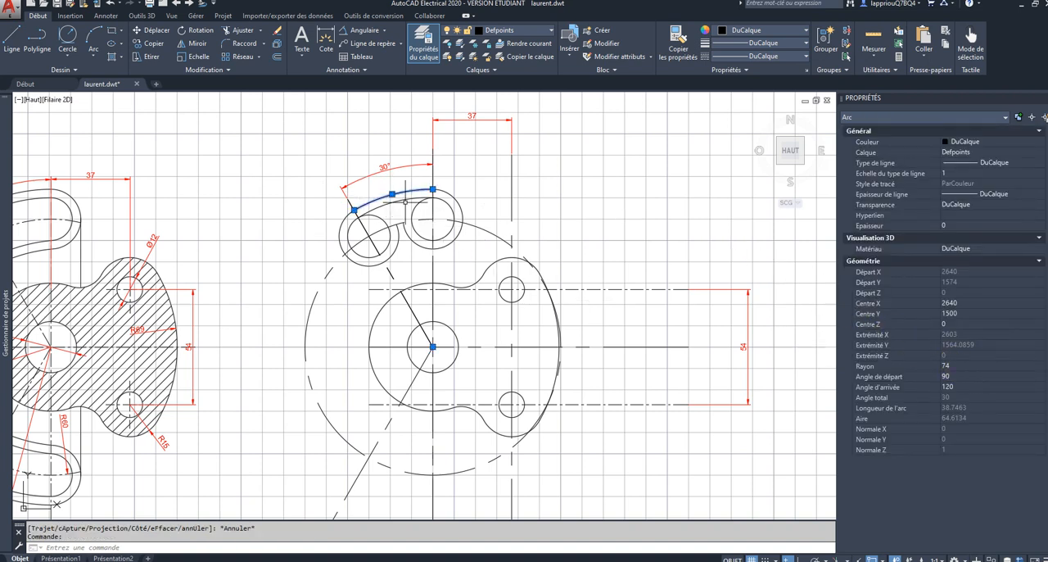
left_click(404, 201)
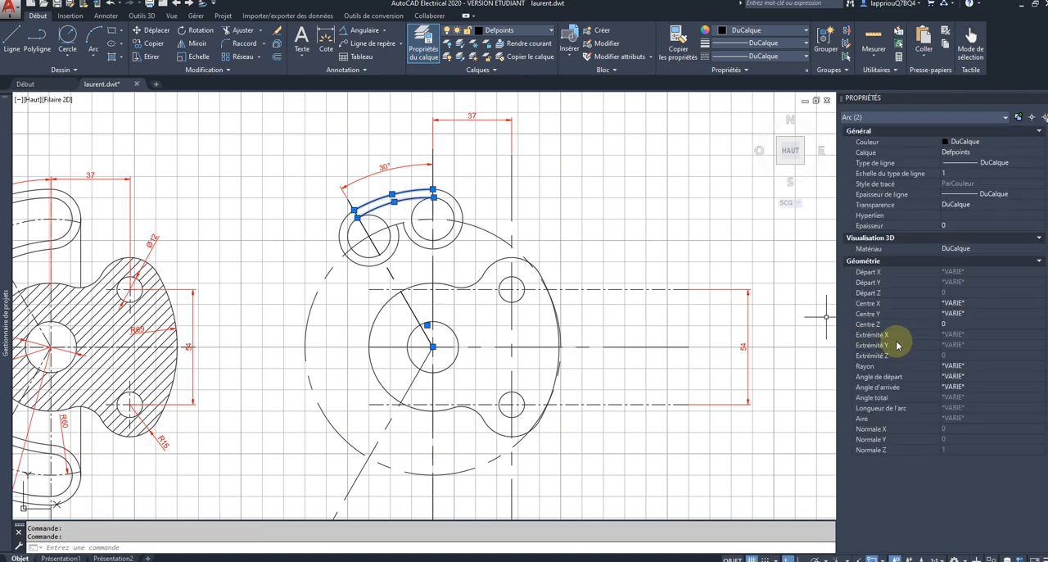
key("Escape")
left_click(387, 199)
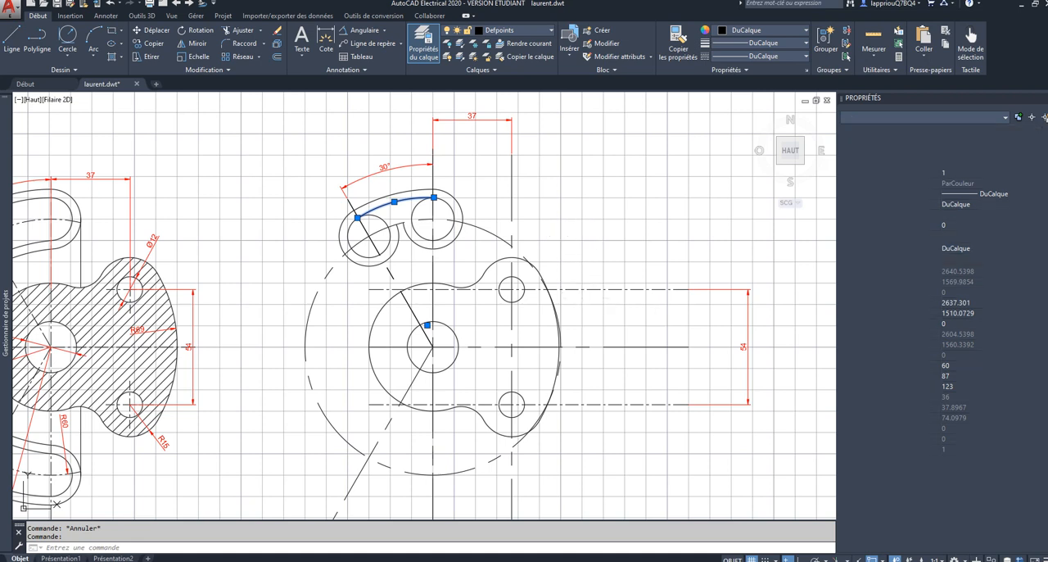
key("Escape")
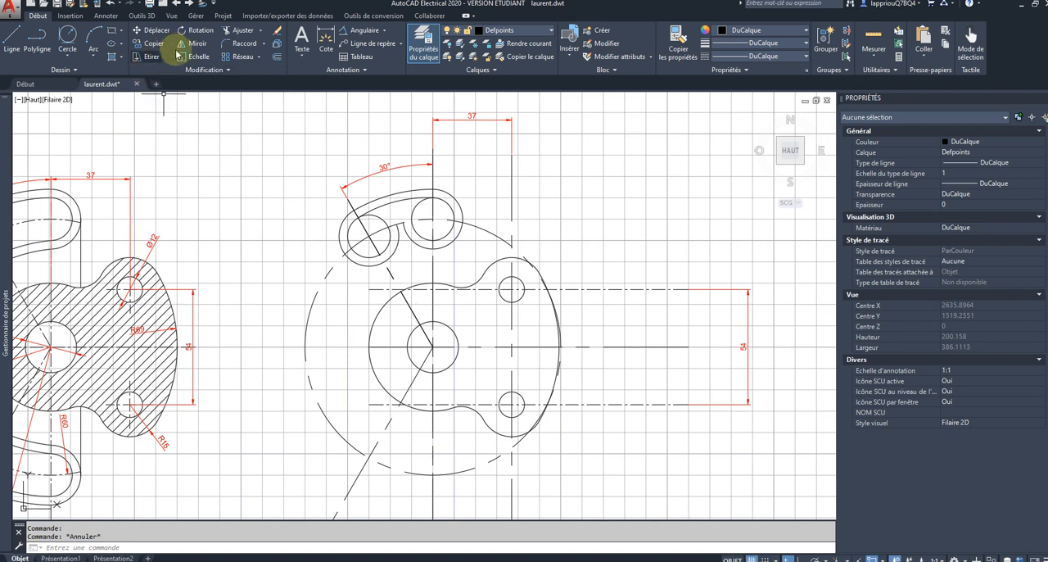
Step: Fillet the inner sides of the two radius 10 slot end circles with a radius of 60
left_click(239, 44)
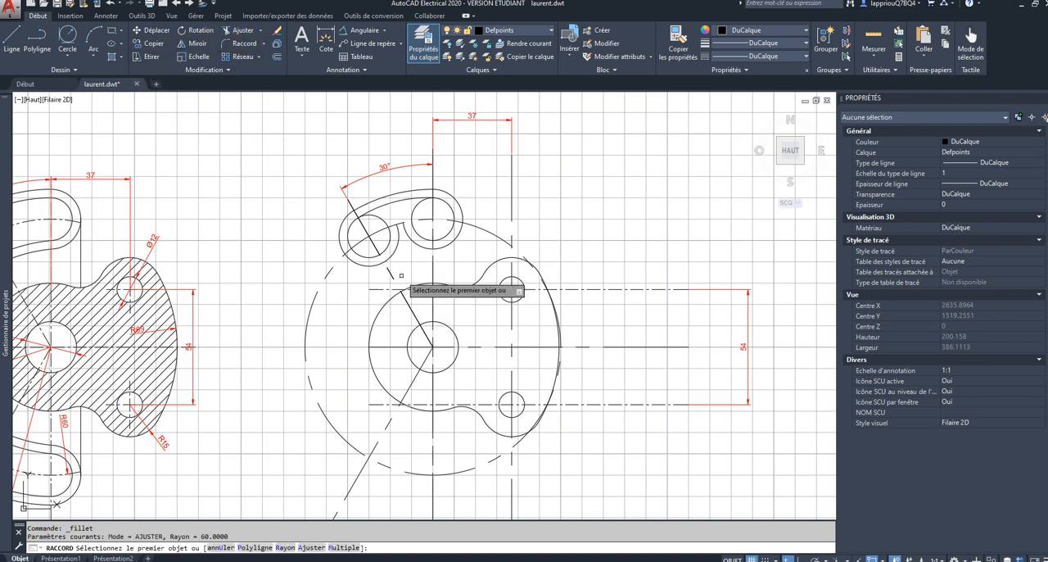
left_click(285, 553)
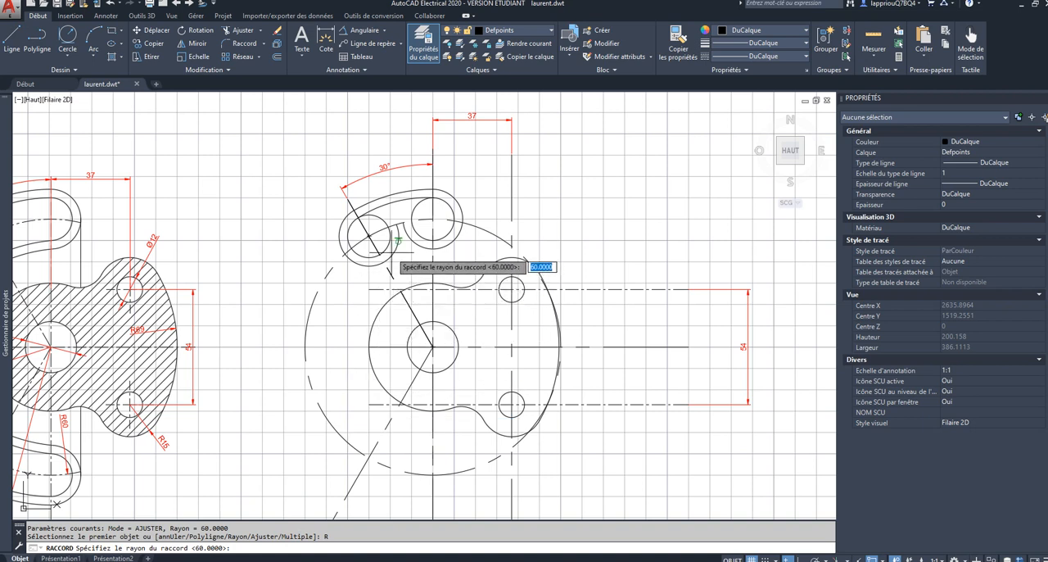
key("Return")
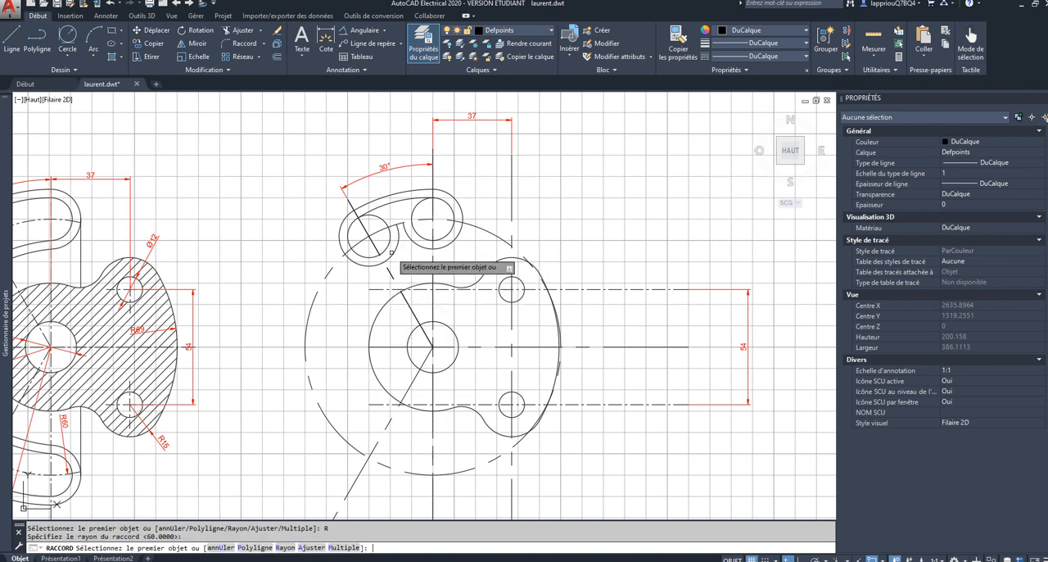
left_click(391, 250)
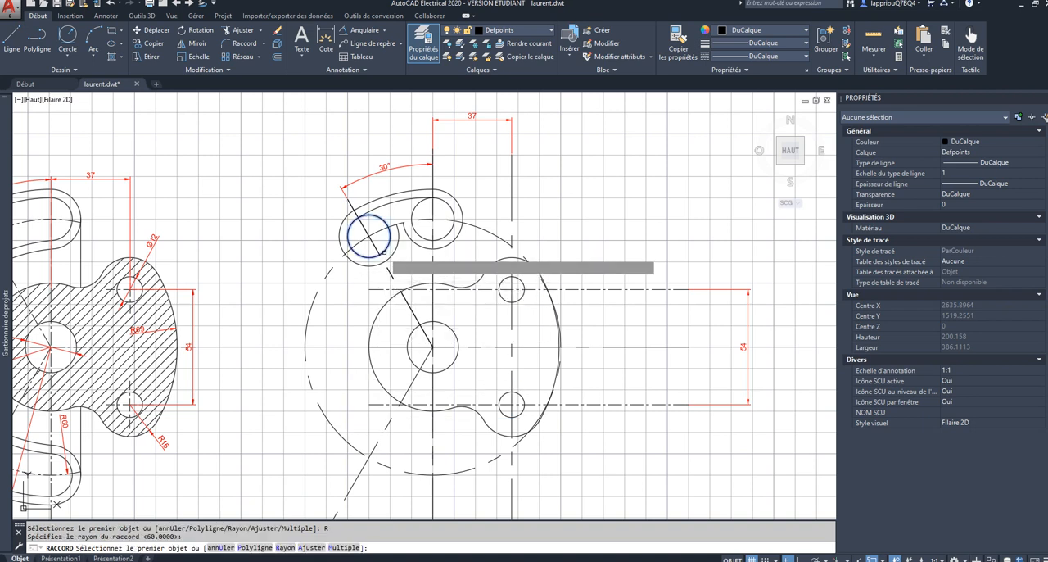
key("Escape")
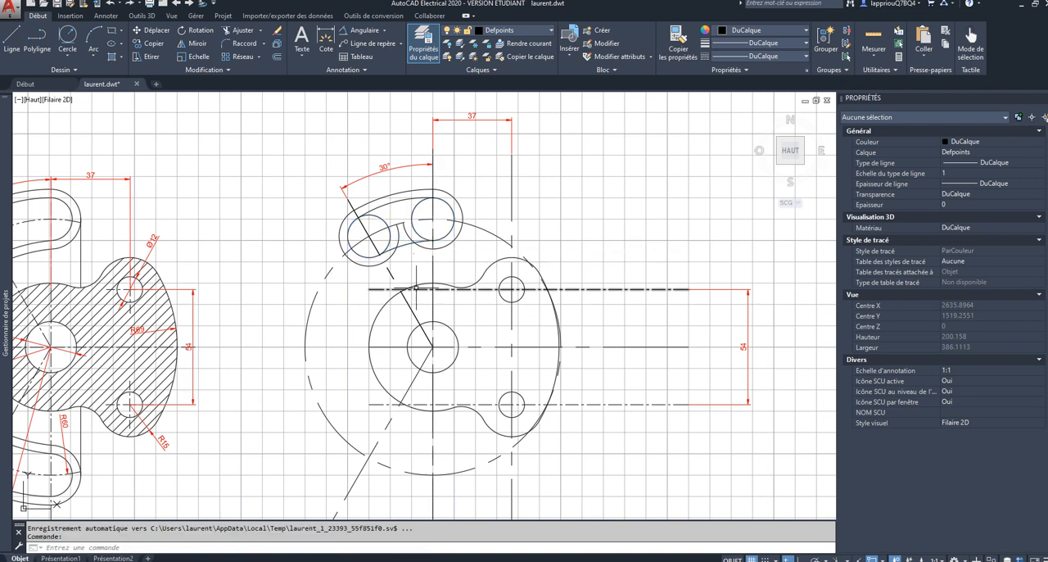
Step: Fillet the inner sides of the two radius 14 arm end arcs with a radius of 74
left_click(243, 43)
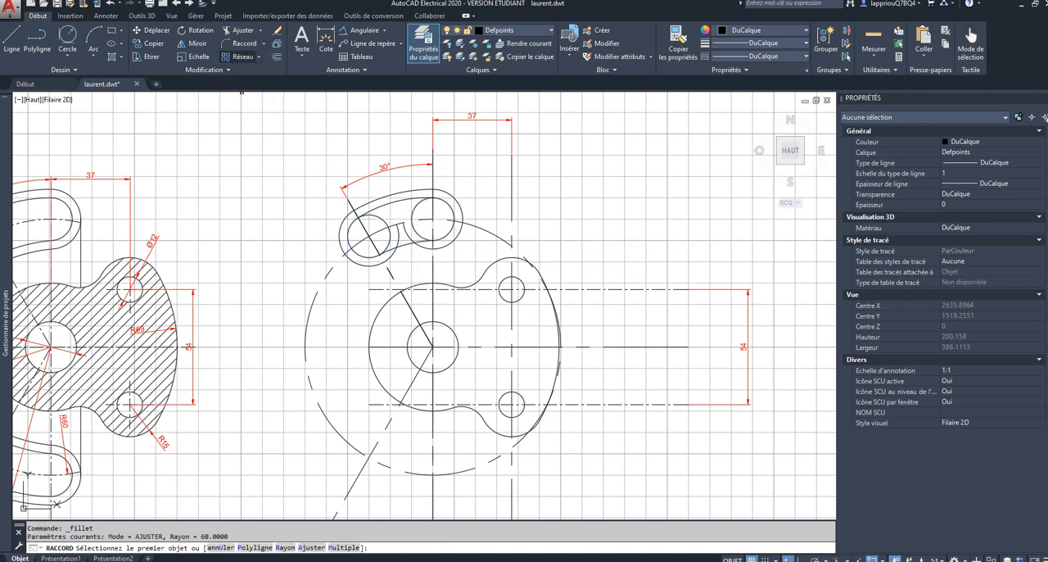
left_click(284, 547)
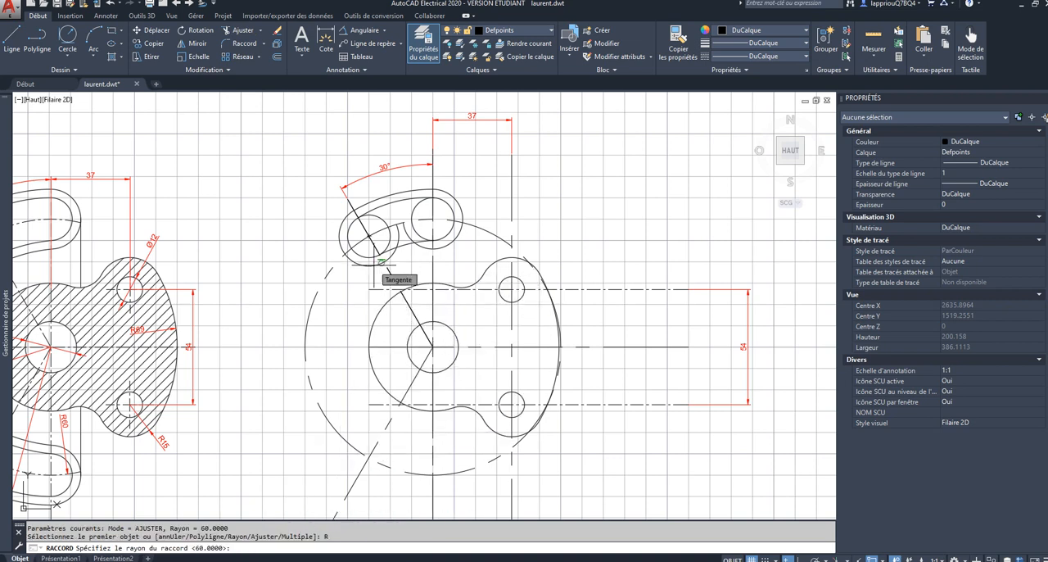
type("74")
key("Return")
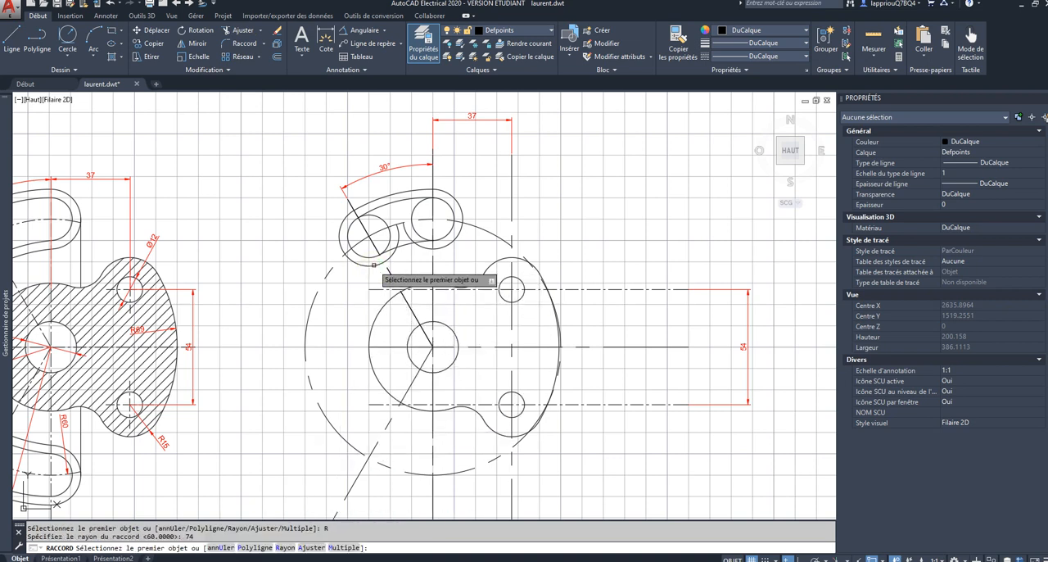
left_click(378, 268)
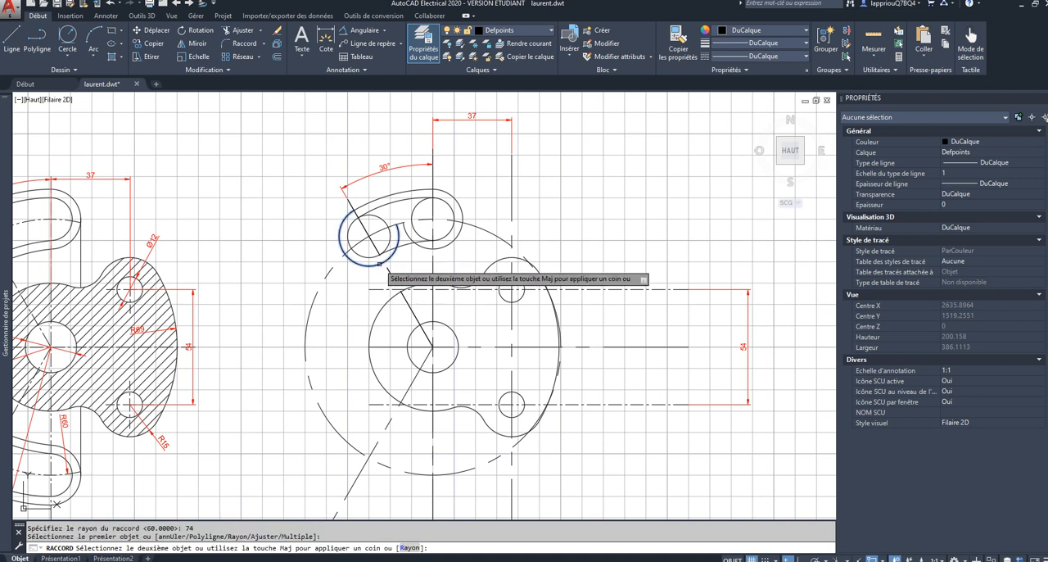
left_click(439, 246)
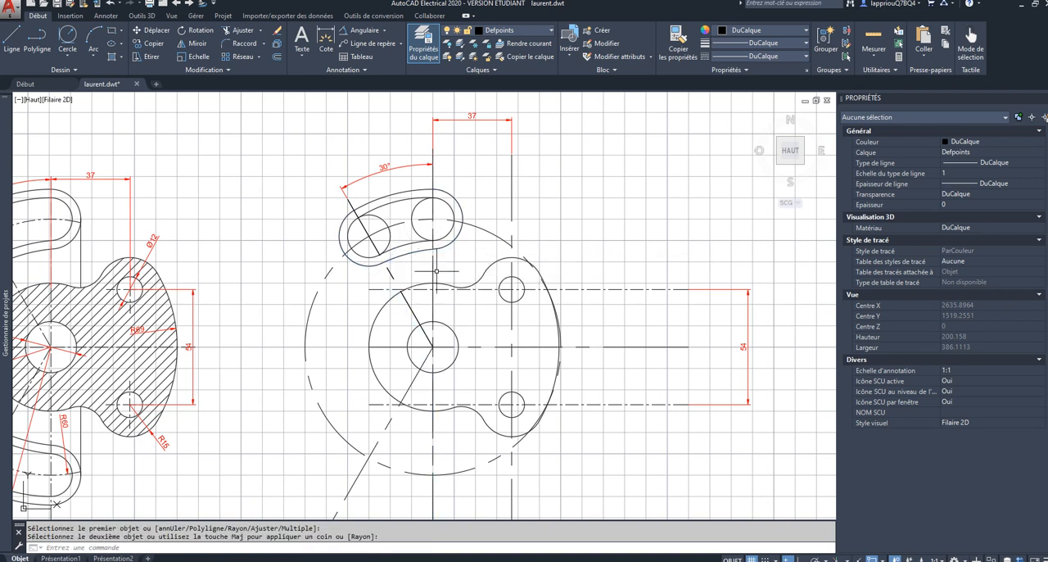
key("Escape")
Step: Trim the inner portions of the two radius 10 slot end circles to open up the curved slot
left_click(496, 139)
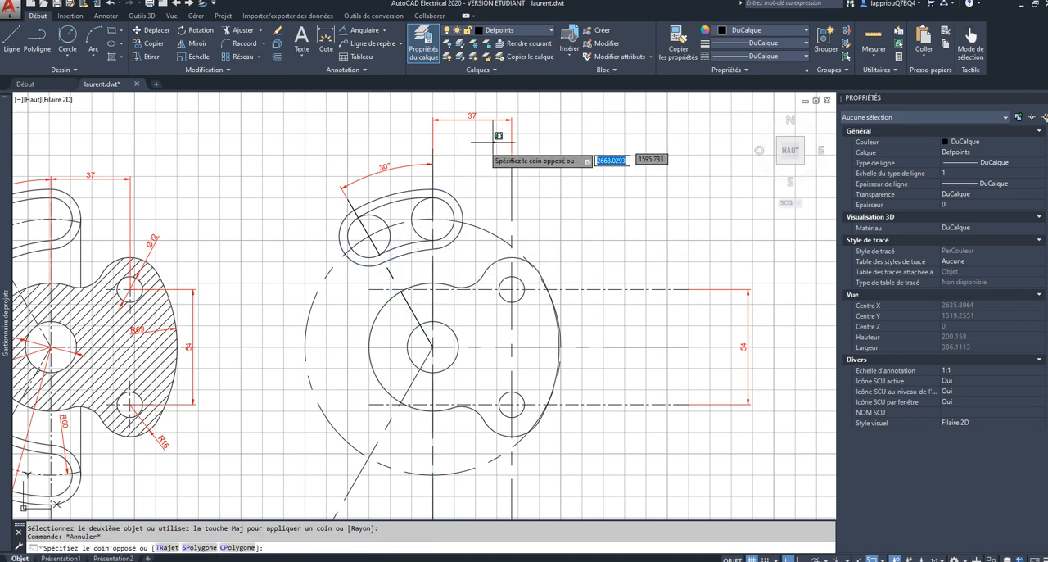
left_click(315, 242)
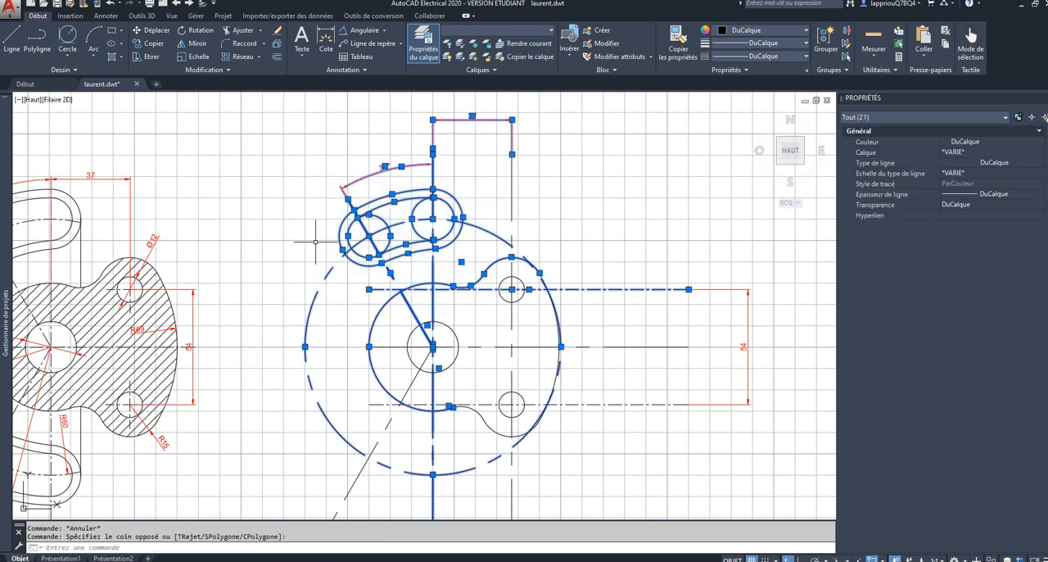
left_click(243, 31)
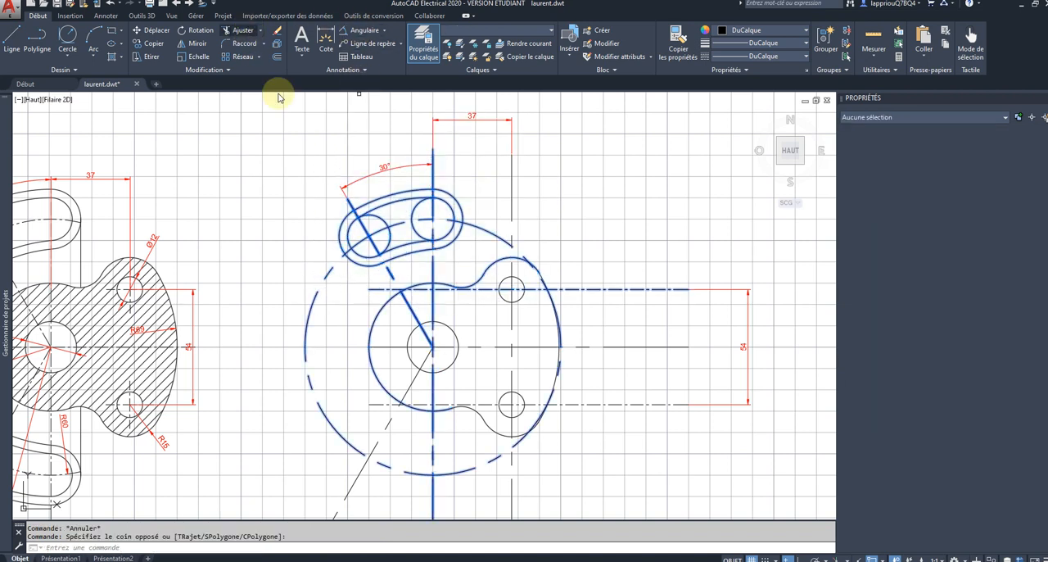
left_click(384, 236)
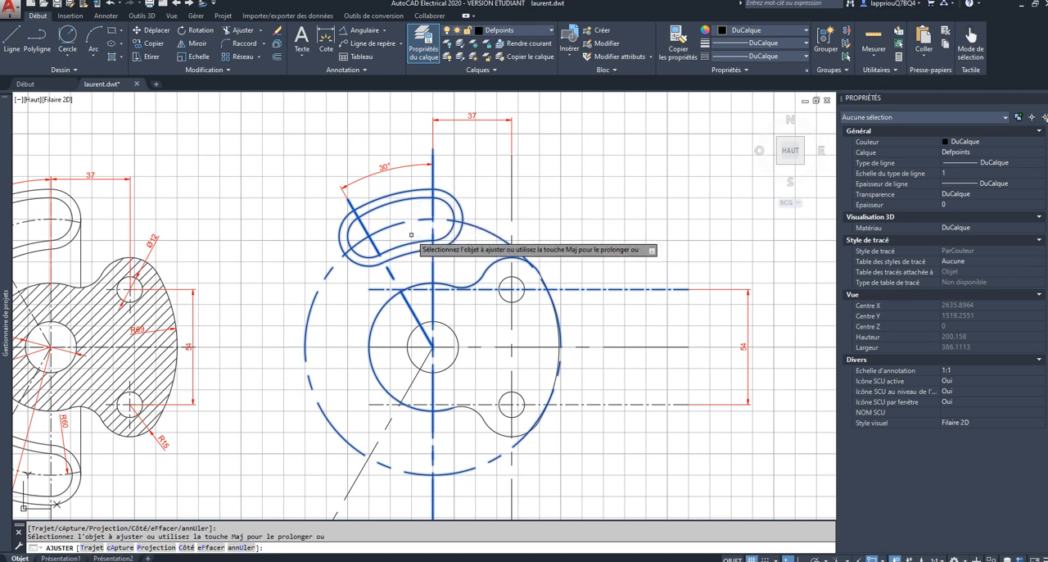
key("Escape")
Step: Fillet the left end of the upper arm's outer contour to the hub's outer circle with a radius of 12
scroll(264, 264, "down", 2)
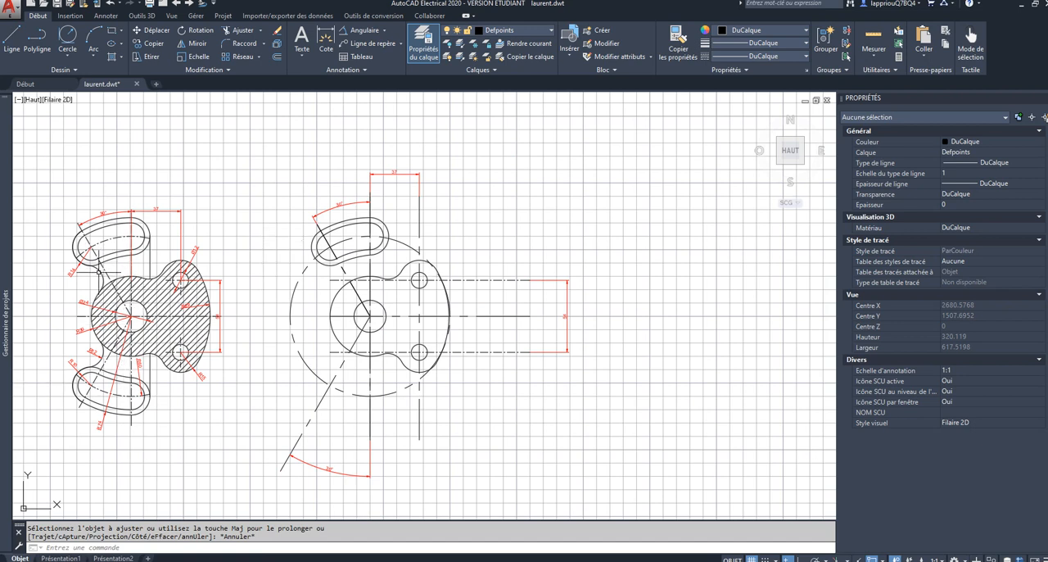
left_click(243, 44)
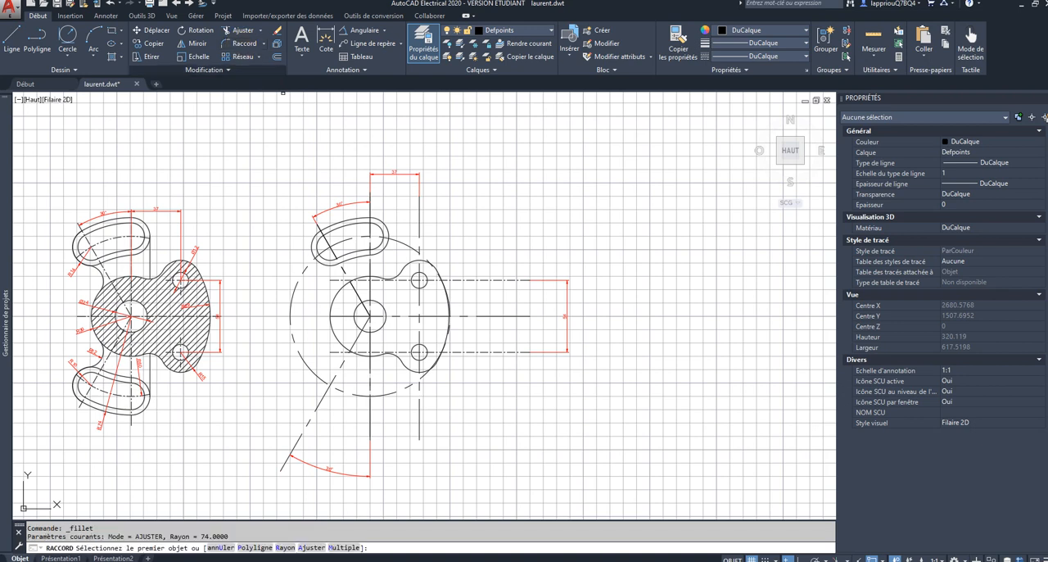
left_click(283, 546)
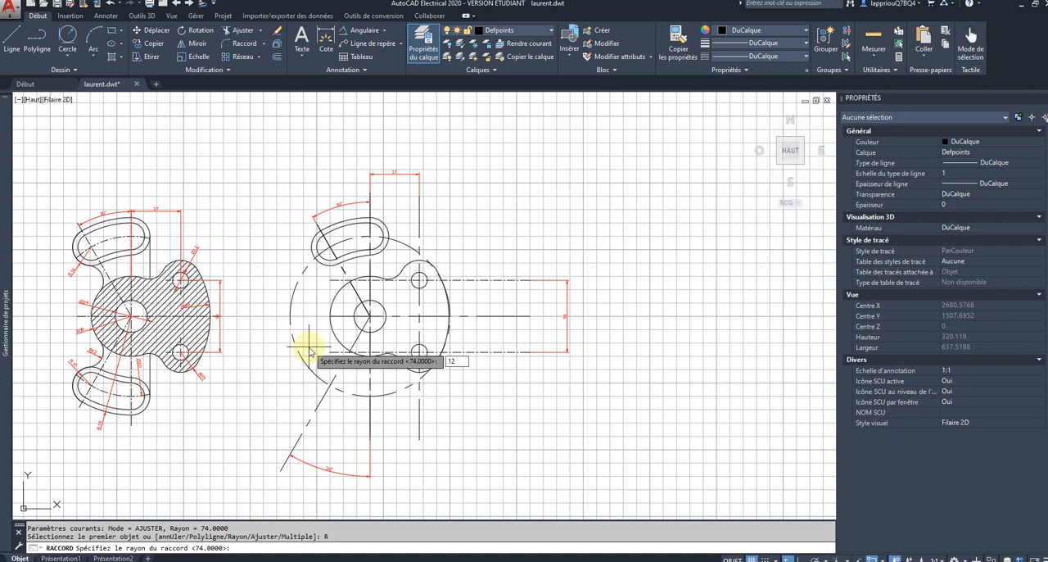
type("12")
key("Return")
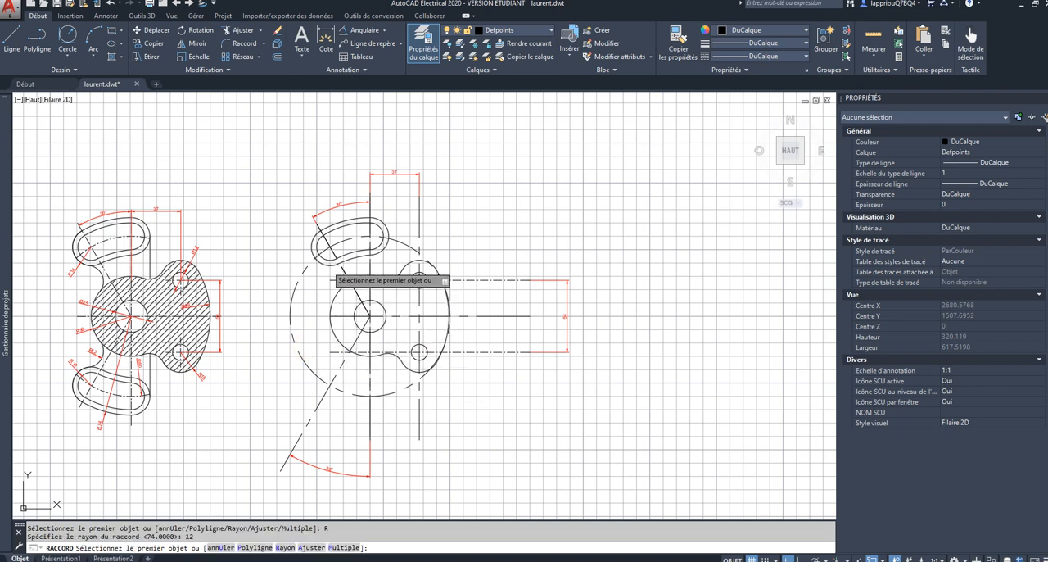
left_click(329, 279)
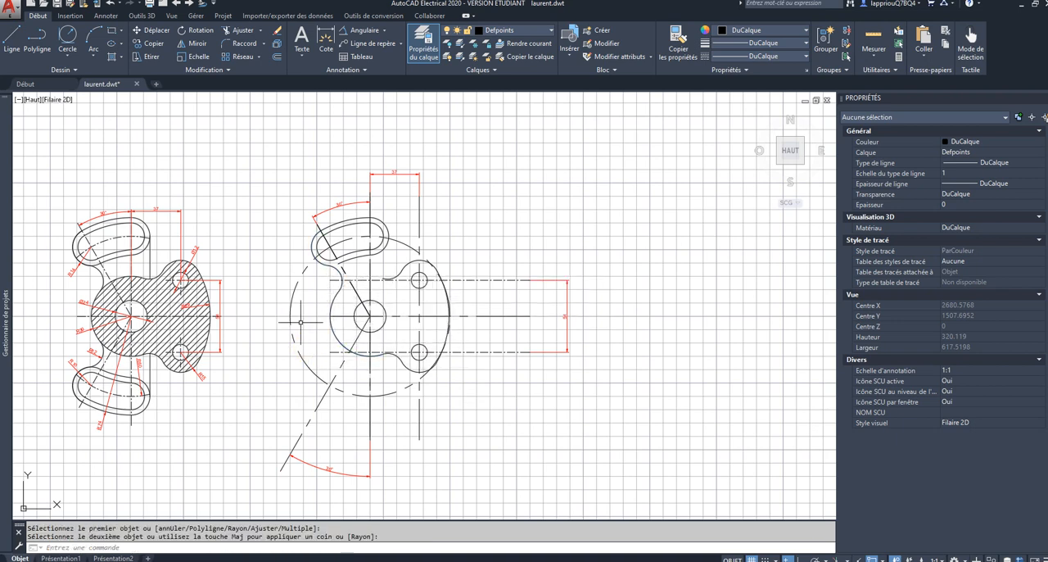
key("Escape")
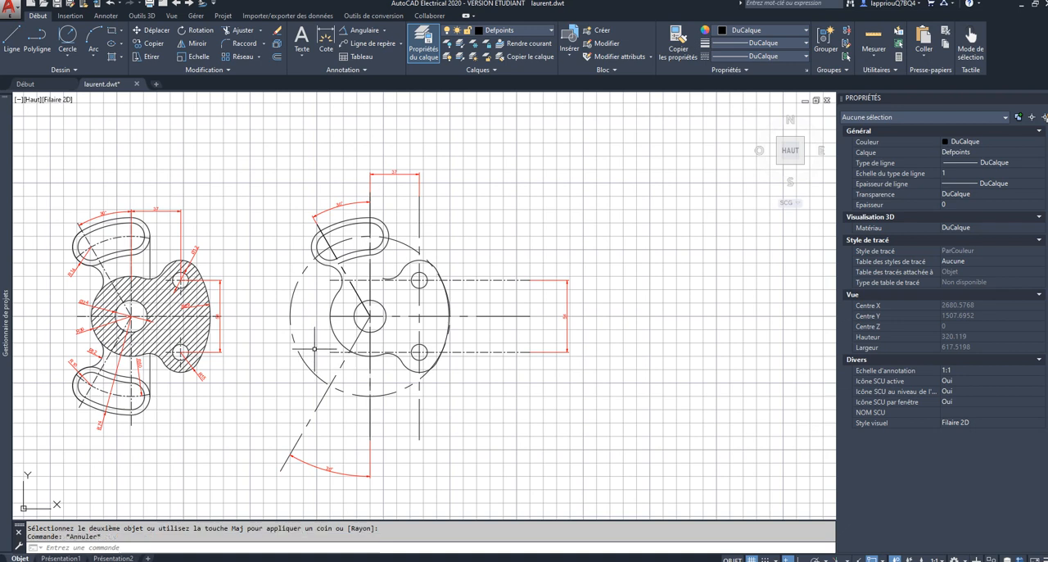
Step: Start a line tangent to the right end arc of the upper arm's outer contour
left_click(10, 34)
right_click(466, 216, "shift")
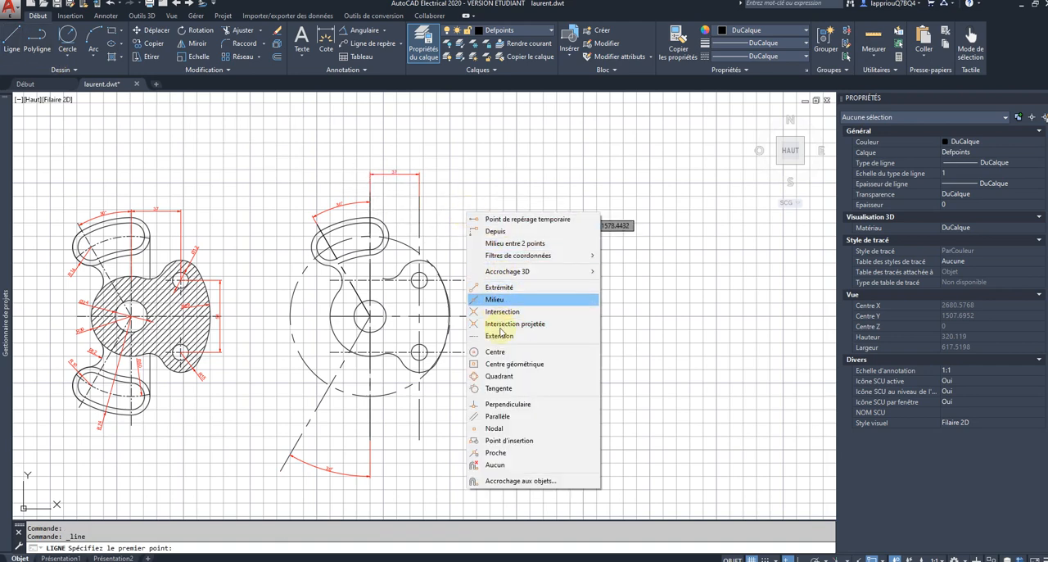
left_click(499, 389)
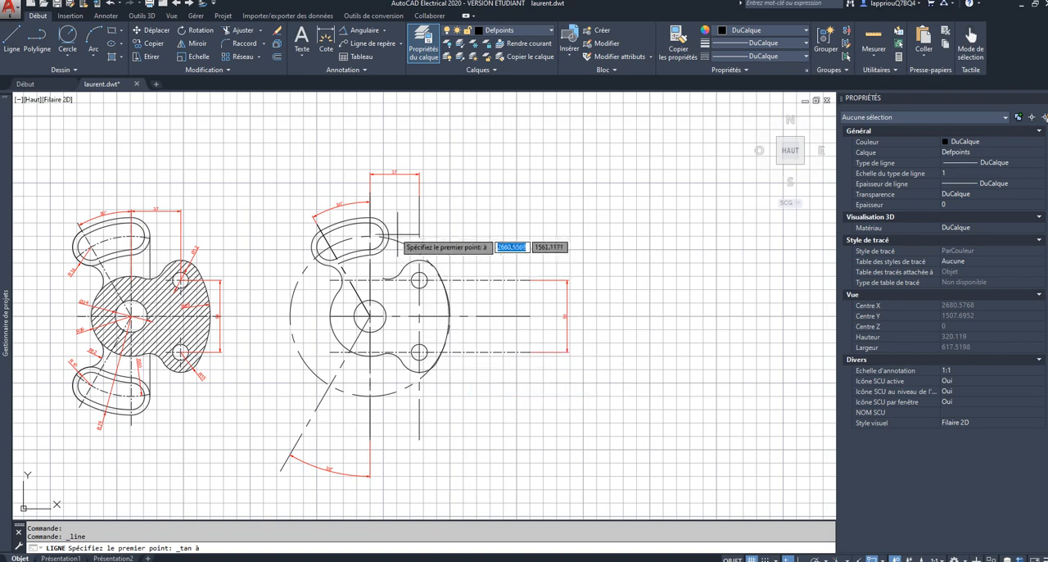
left_click(388, 234)
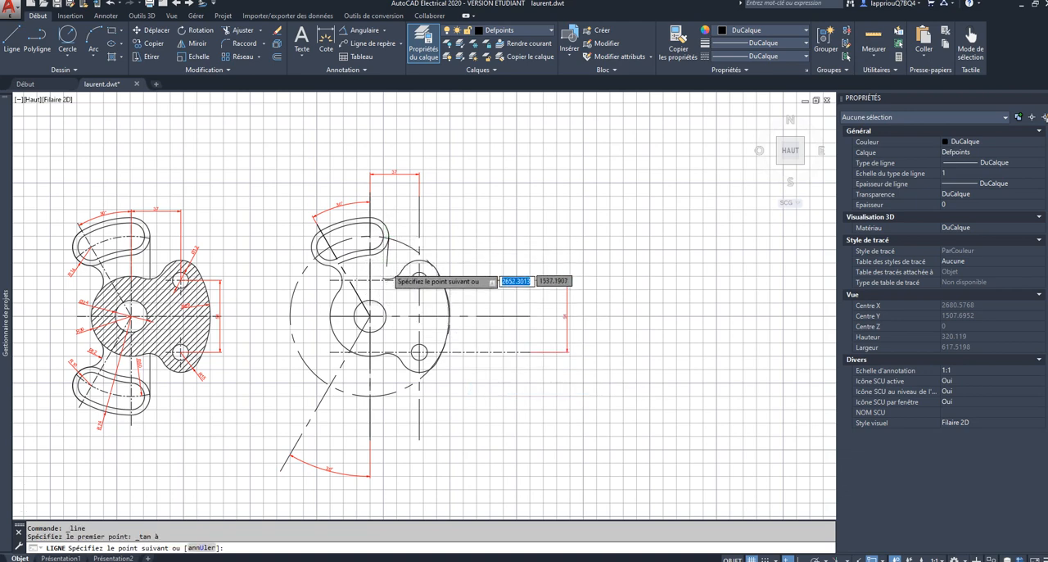
scroll(389, 270, "up", 4)
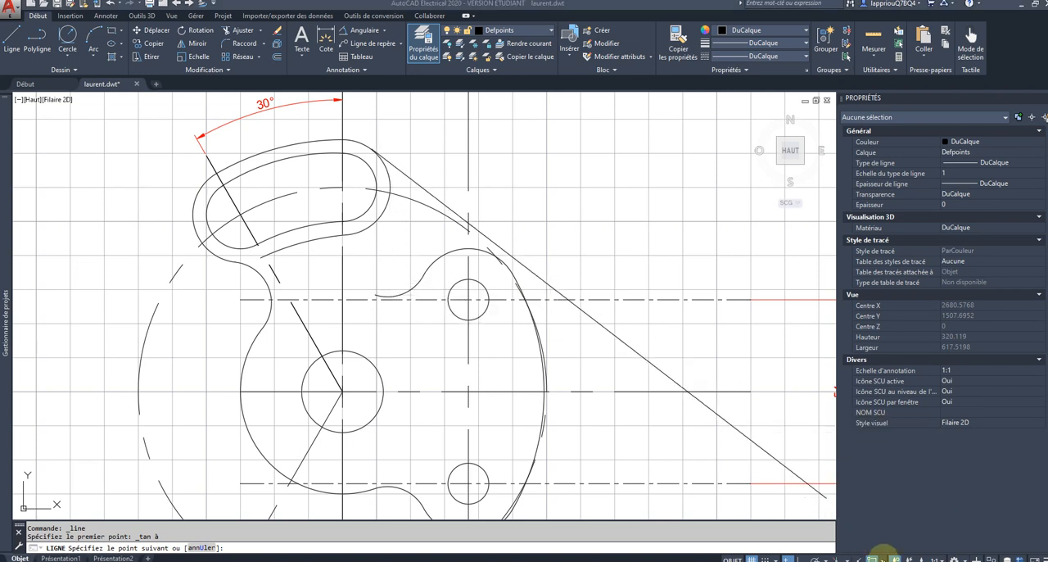
Step: Leave only the perpendicular object snap active and end the tangent line perpendicular to the upper horizontal centre line
left_click(883, 559)
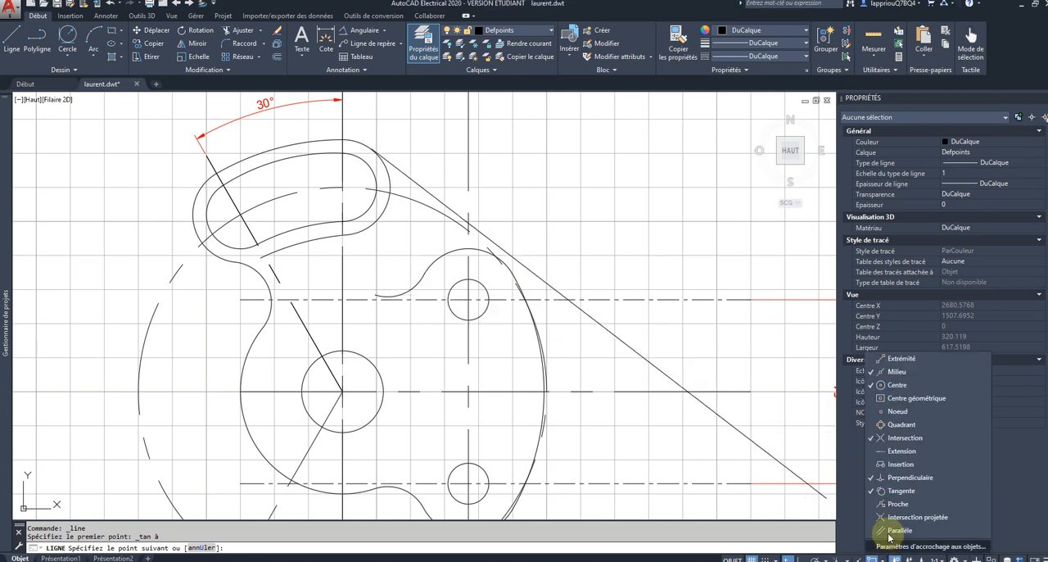
left_click(872, 437)
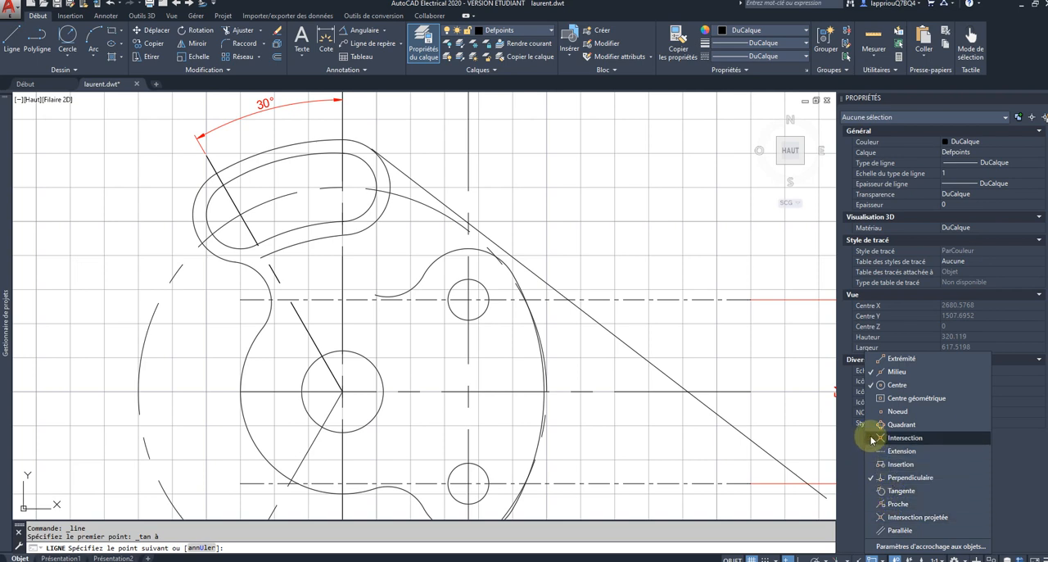
left_click(871, 384)
left_click(870, 371)
left_click(641, 396)
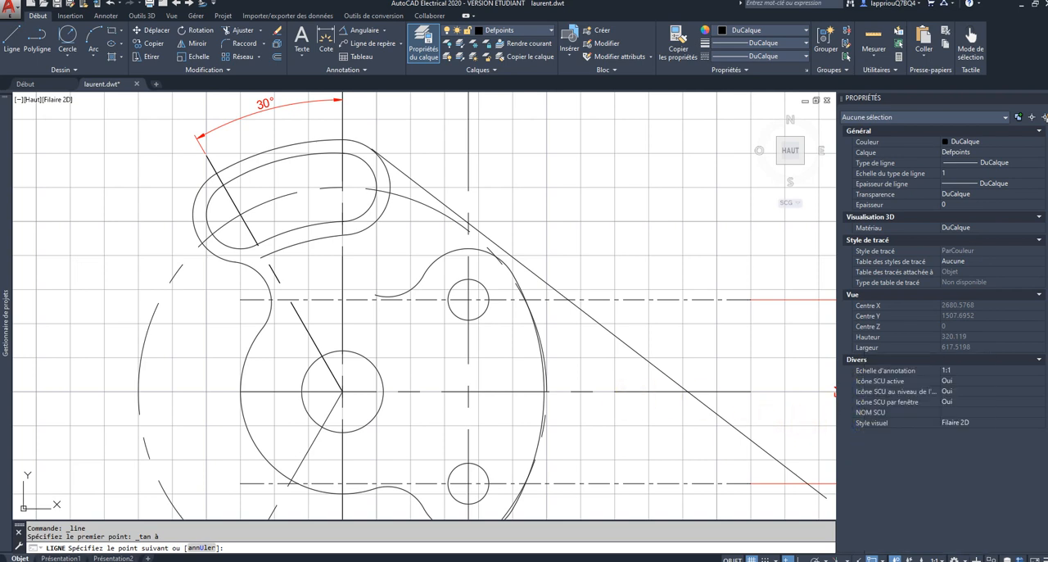
left_click(389, 300)
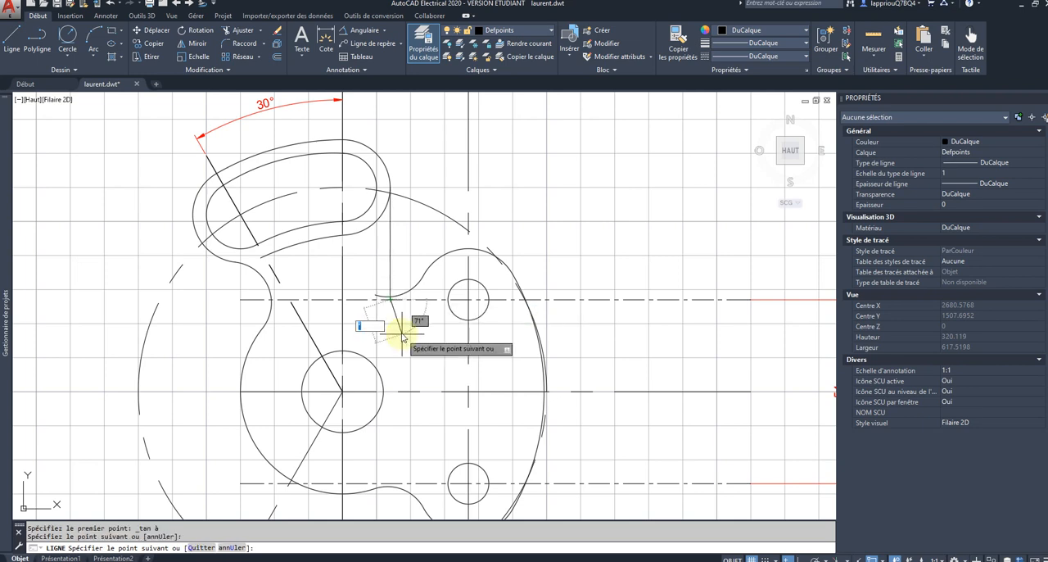
key("Escape")
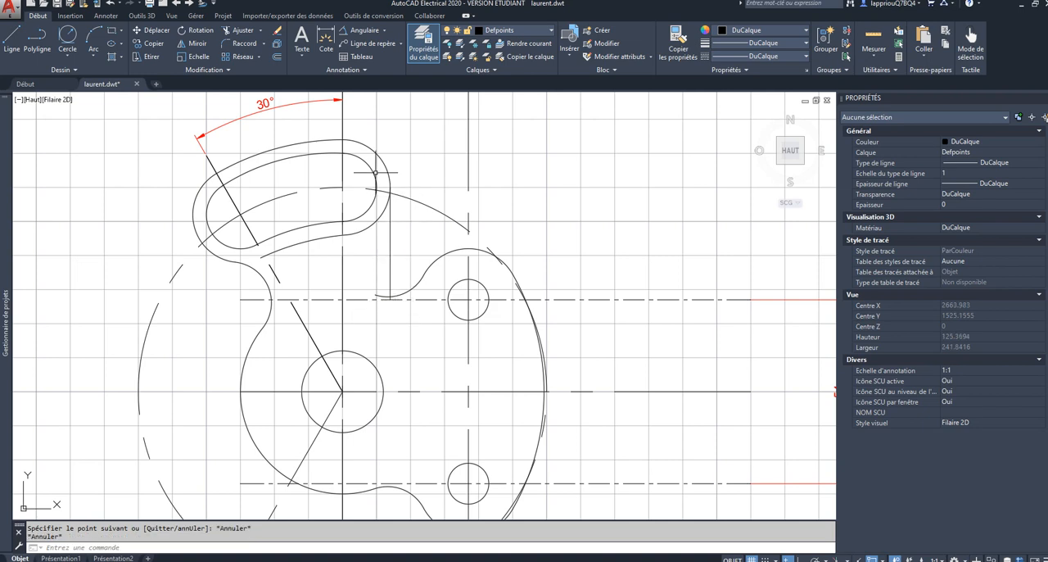
Step: Trim the vertical tangent line's lower end where it extends past the concave arc beside the upper hole
left_click(243, 30)
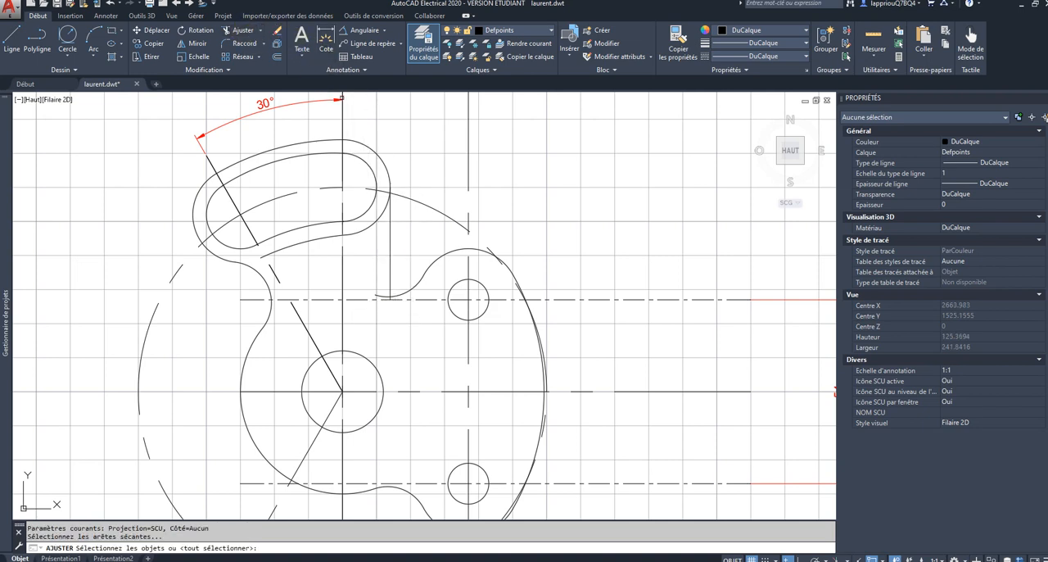
left_click(449, 155)
left_click(276, 394)
key("Return")
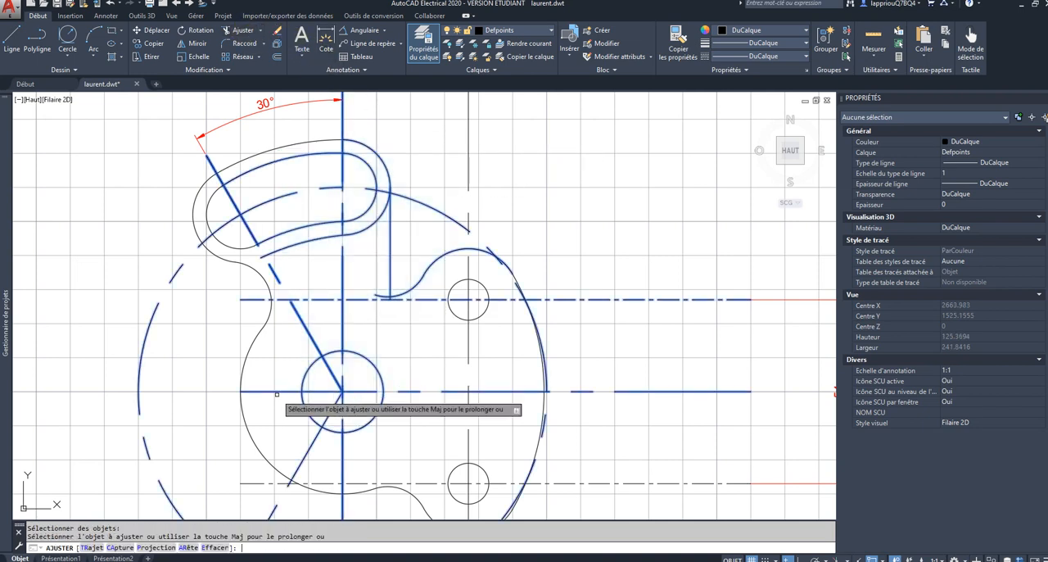
scroll(388, 299, "up", 6)
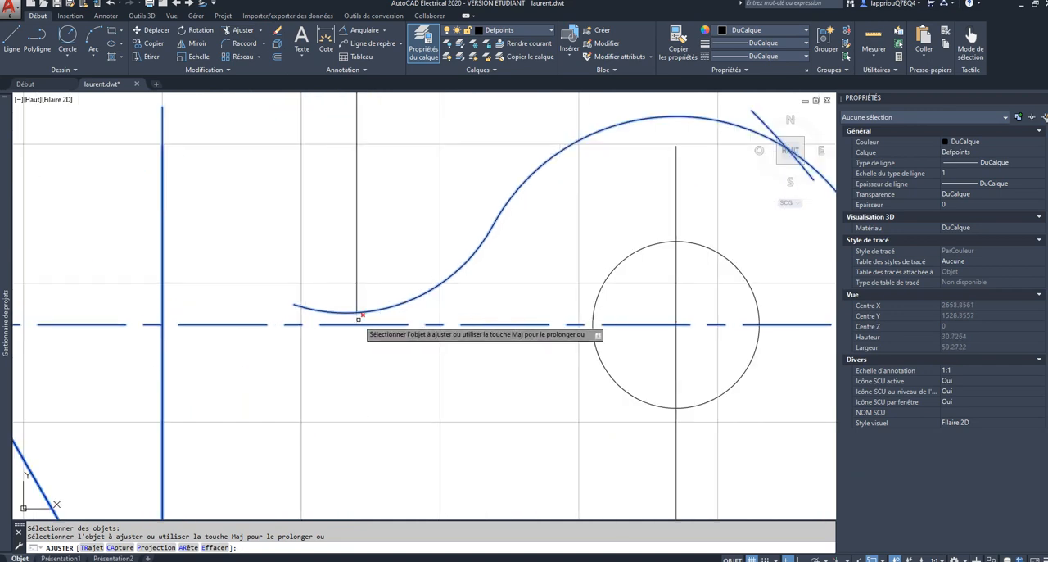
left_click(357, 319)
scroll(356, 319, "down", 6)
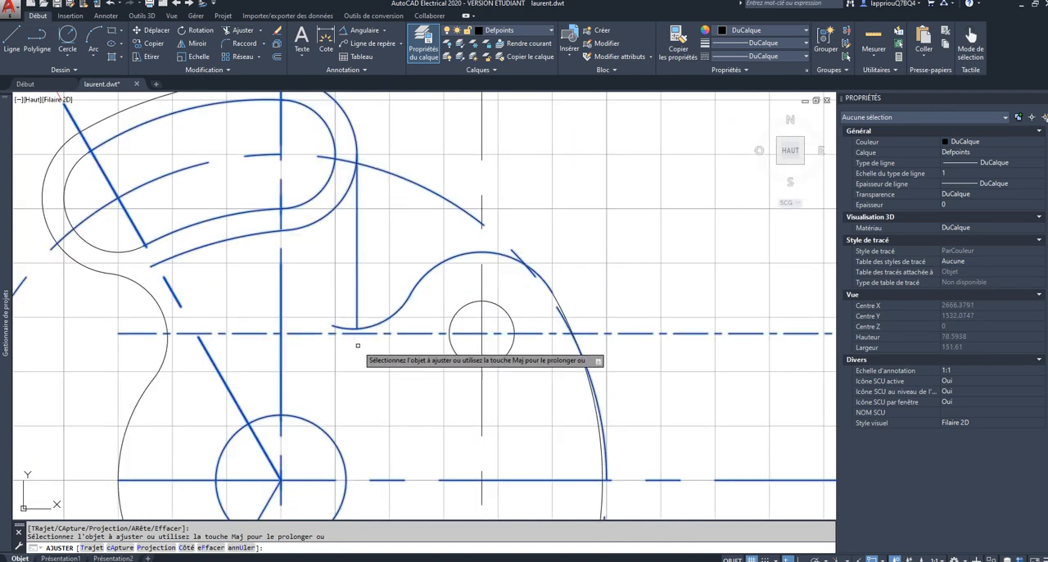
key("Escape")
middle_click_drag(378, 375, 382, 318)
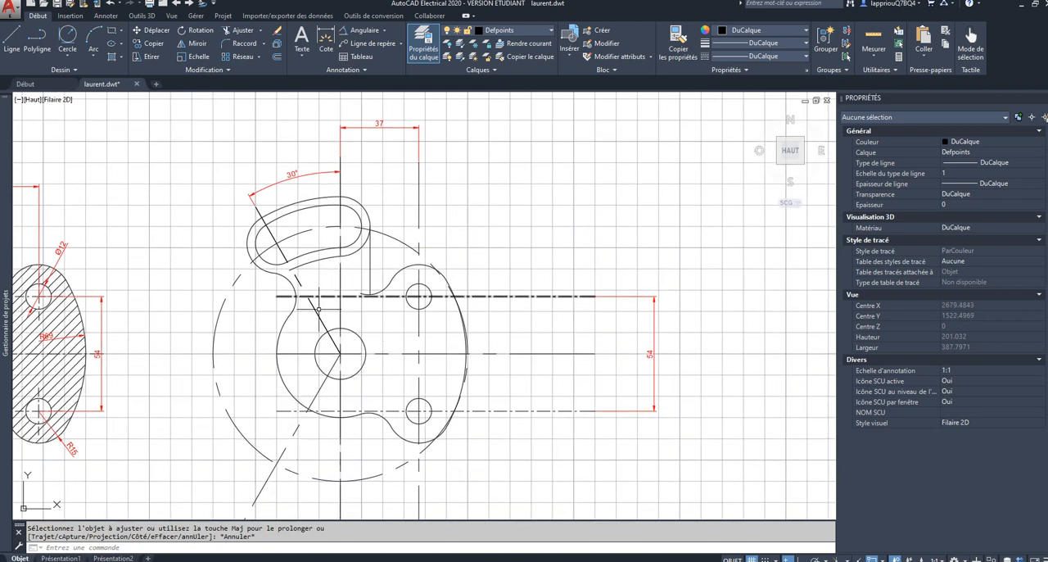
key("Escape")
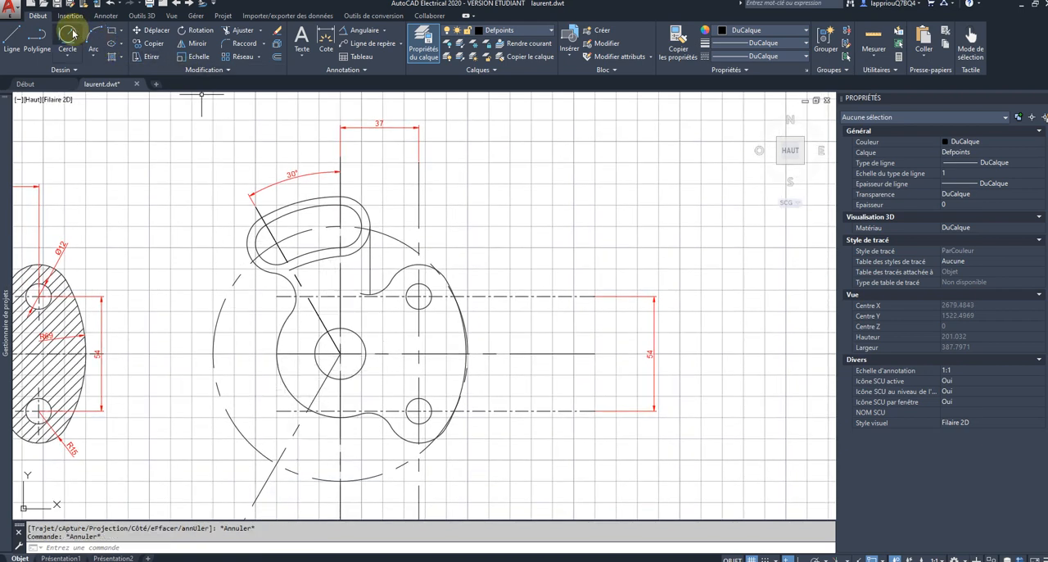
Step: Start a centre-radius circle and replace the perpendicular object snap with the centre and midpoint snaps
left_click(64, 55)
left_click(90, 79)
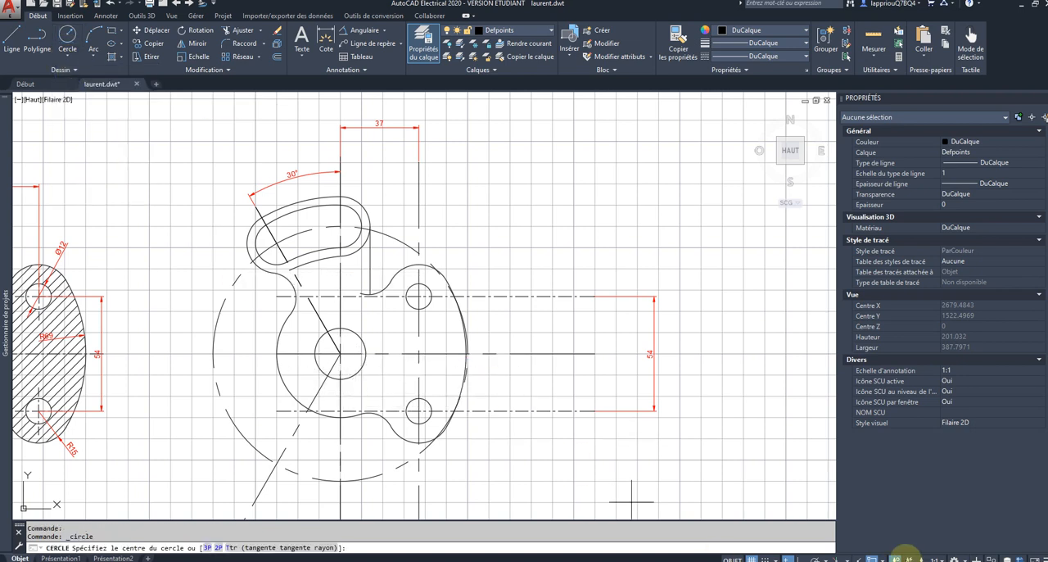
left_click(882, 557)
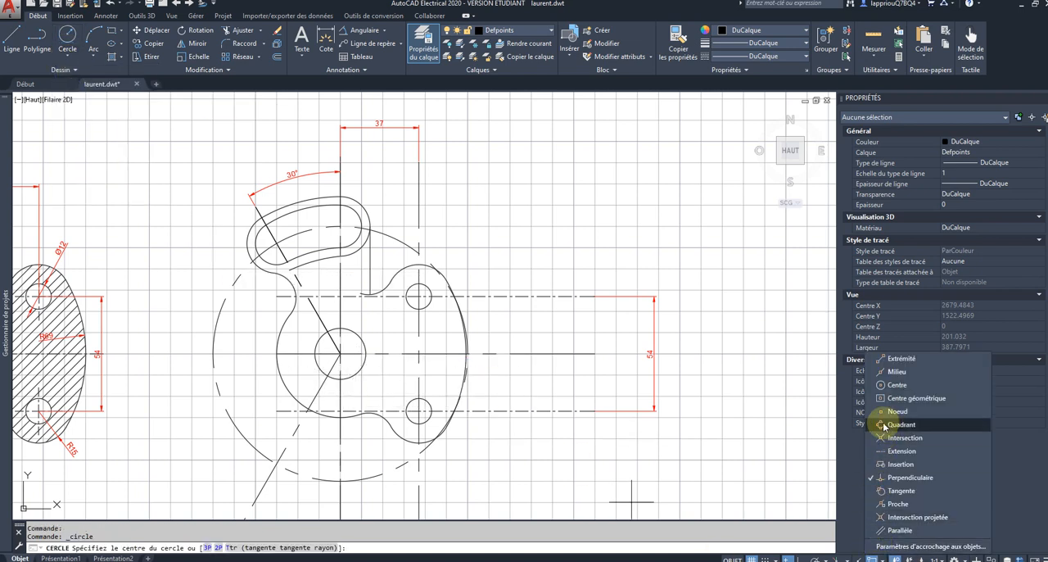
left_click(876, 383)
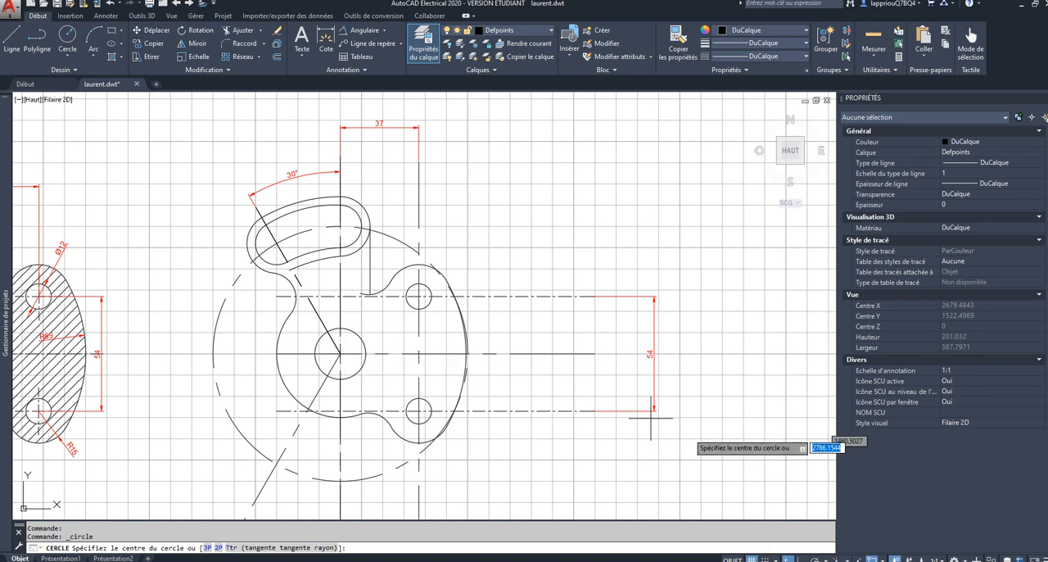
left_click(883, 556)
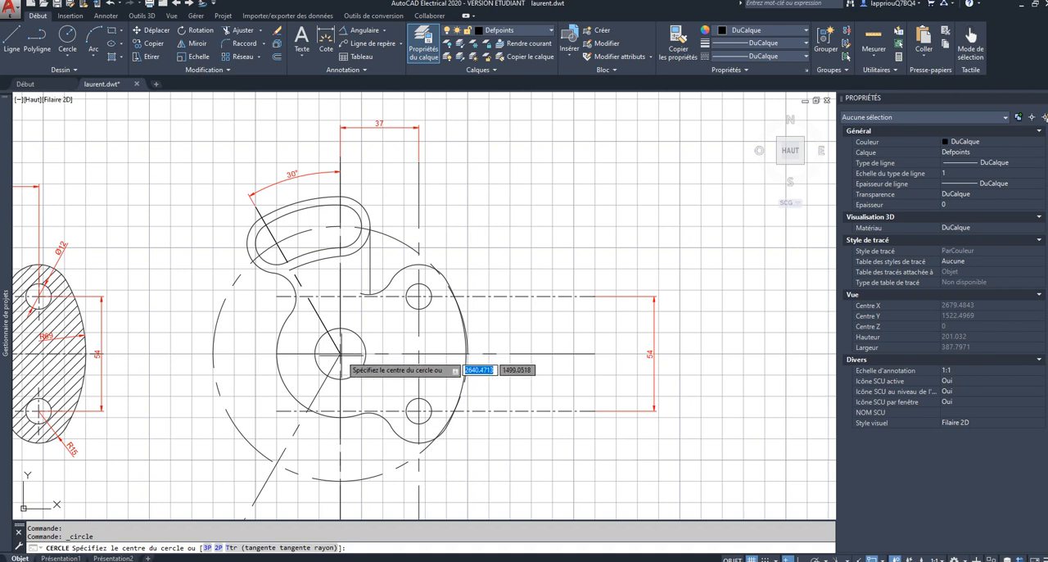
left_click(882, 556)
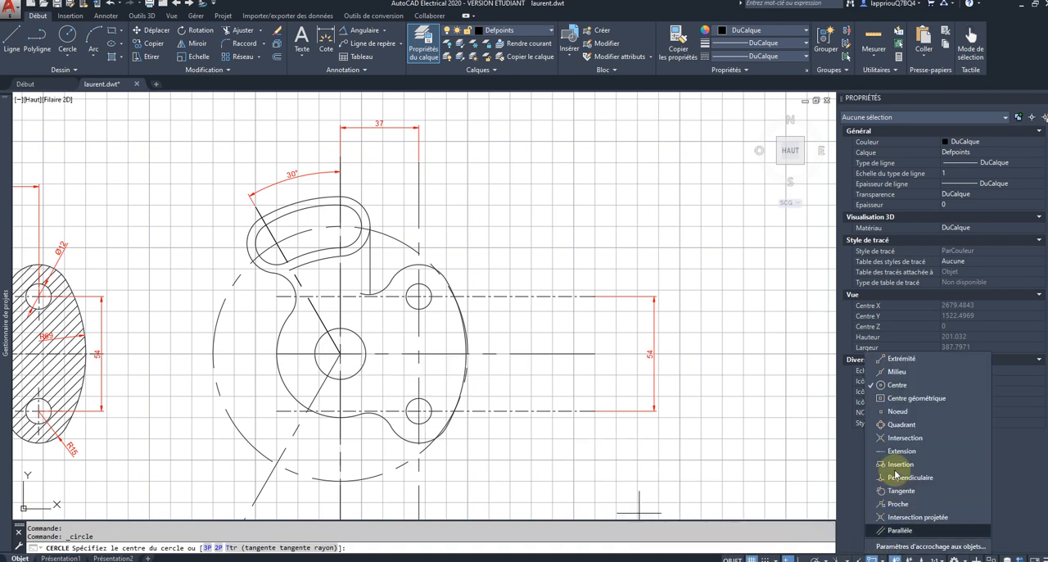
left_click(881, 370)
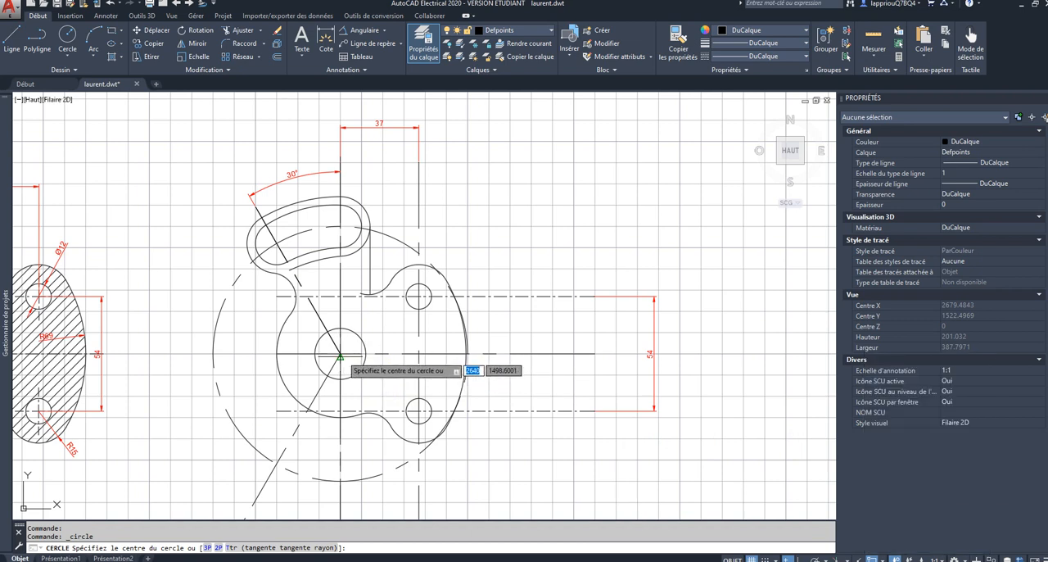
Step: Draw a circle of radius 30 centred on the hub's centre, with the object snaps adjusted for picking that point
scroll(342, 354, "up", 6)
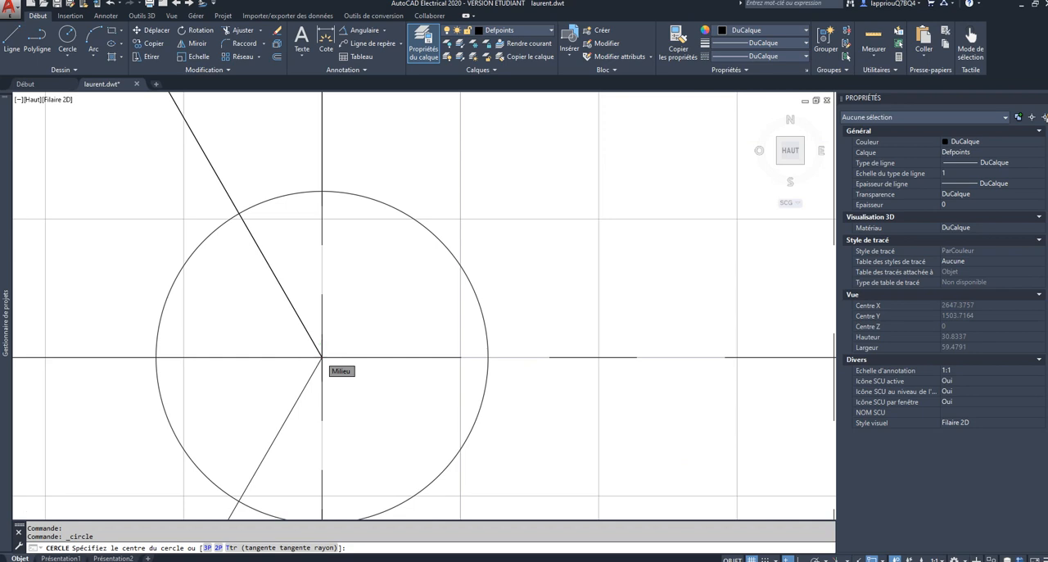
scroll(322, 357, "down", 4)
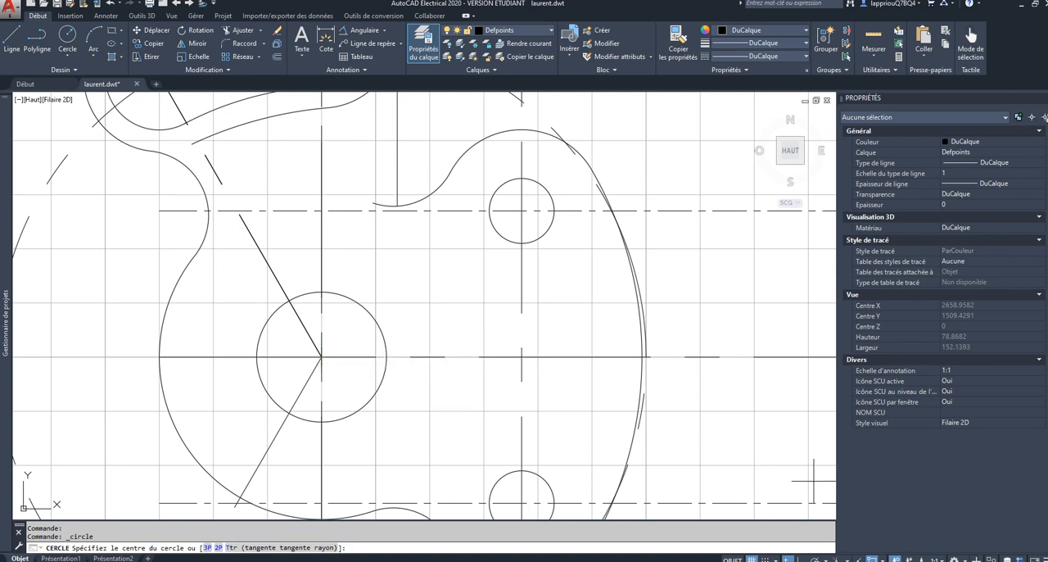
left_click(884, 554)
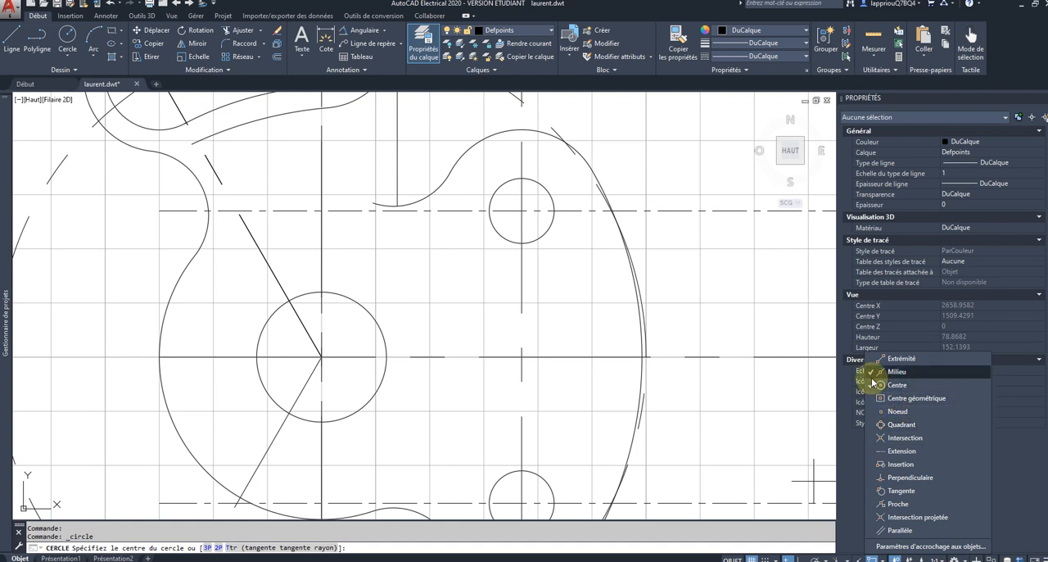
left_click(334, 326)
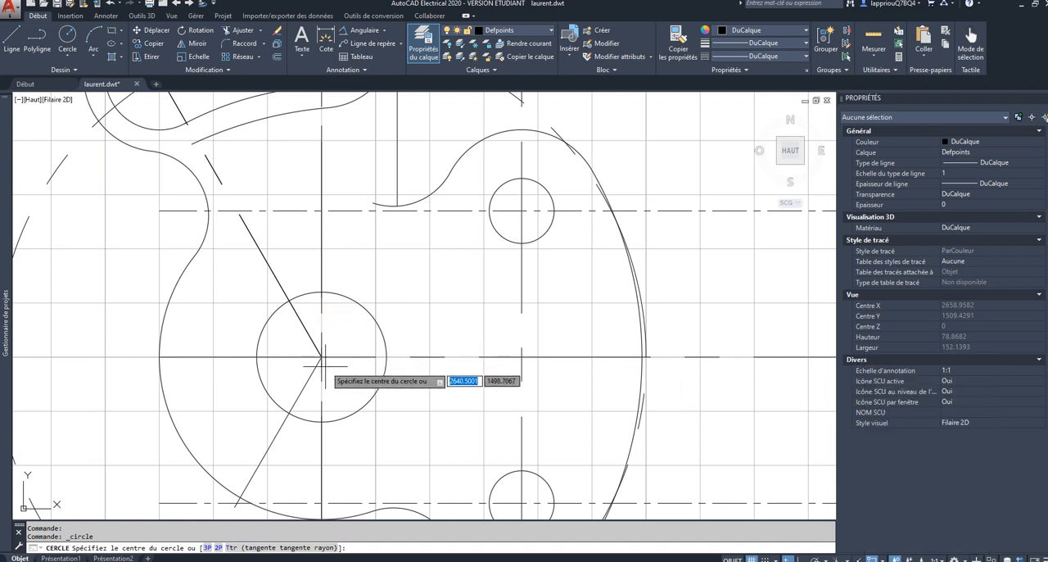
left_click(379, 332)
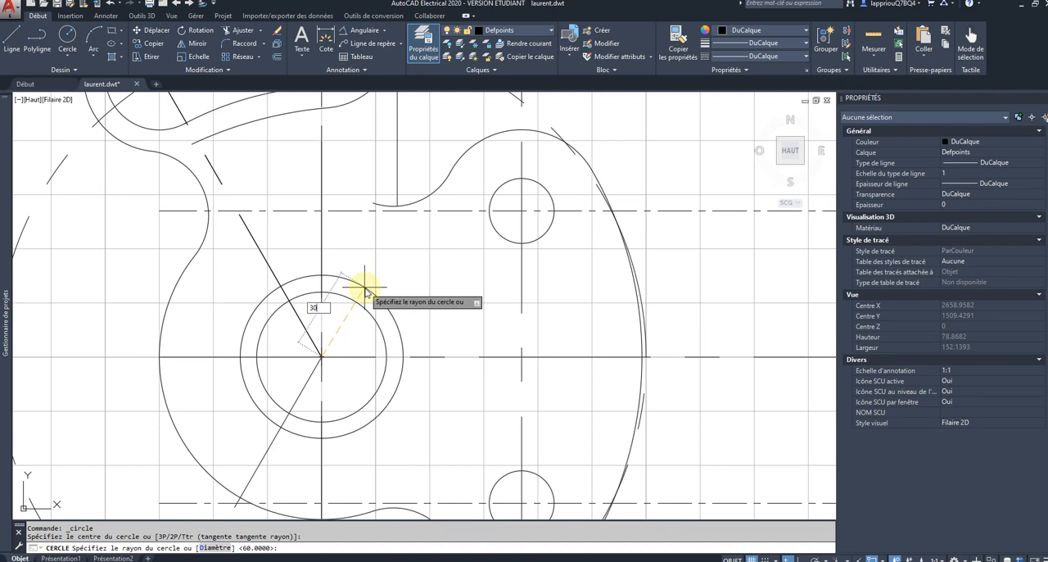
key("Return")
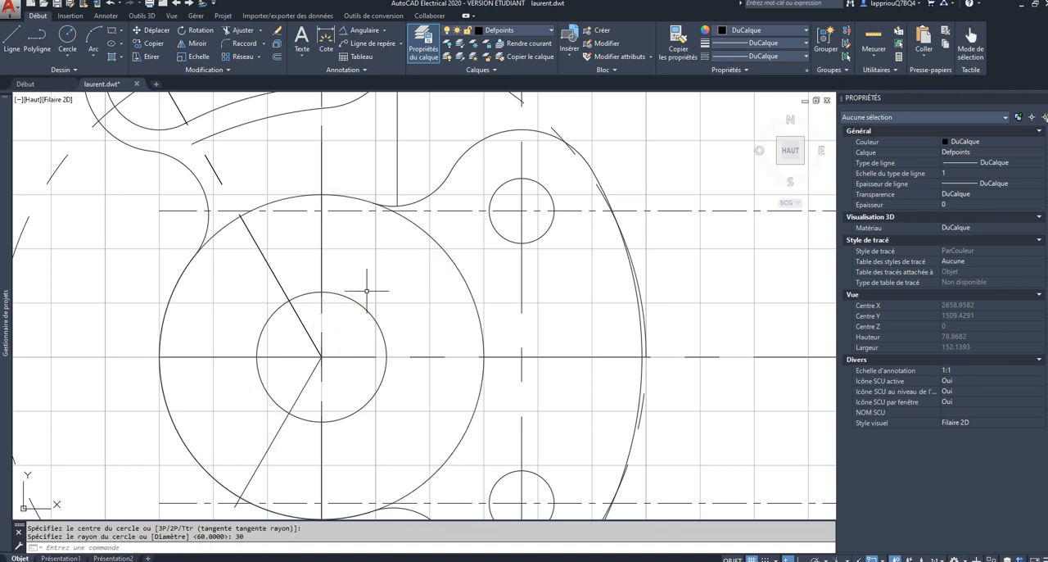
key("Escape")
Step: Trim away the new circle's right portion between the two concave arcs, using the surrounding part geometry as cutting edges
scroll(359, 283, "down", 4)
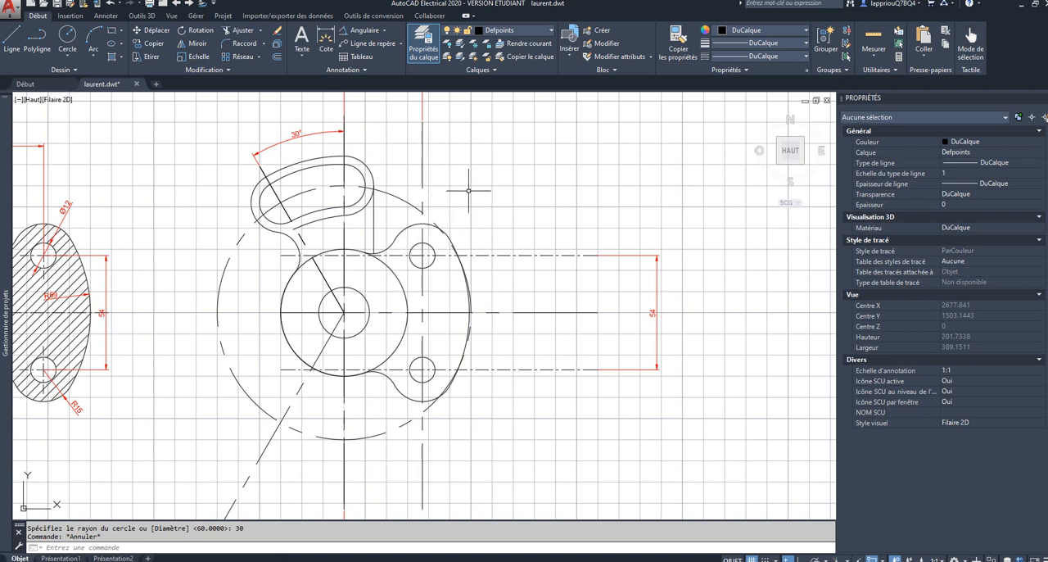
left_click(241, 30)
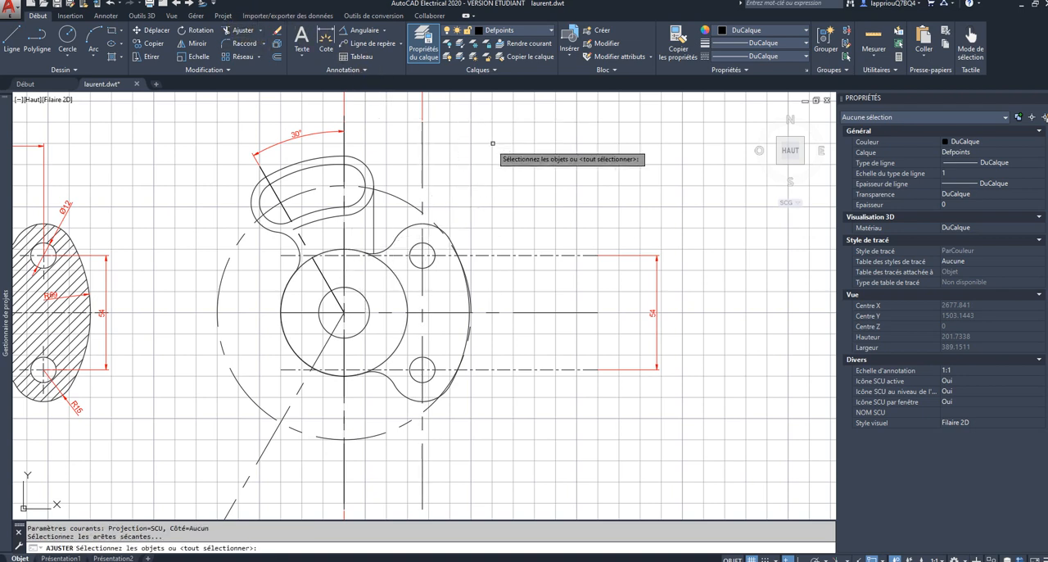
left_click(467, 172)
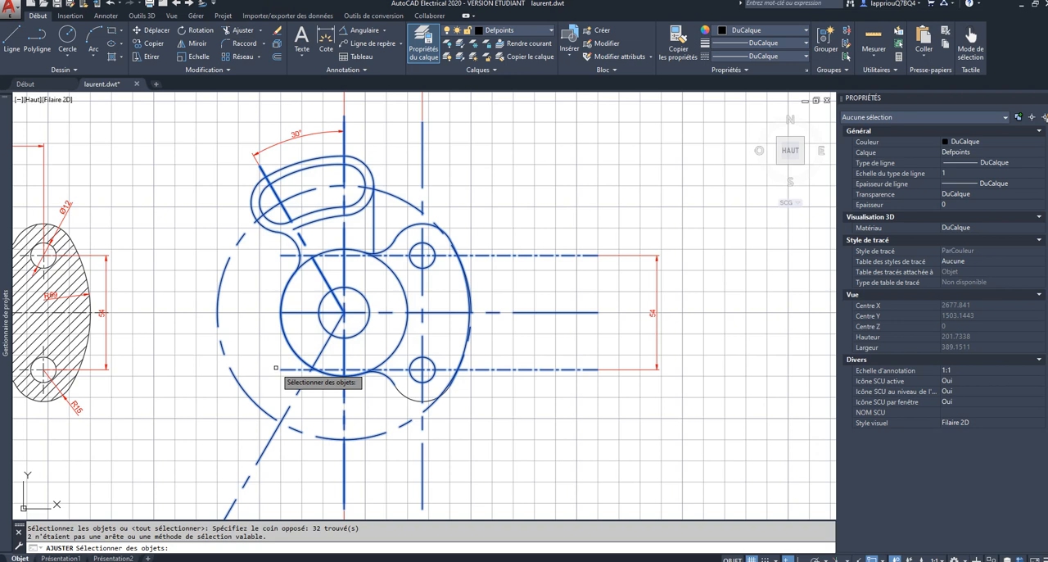
key("Return")
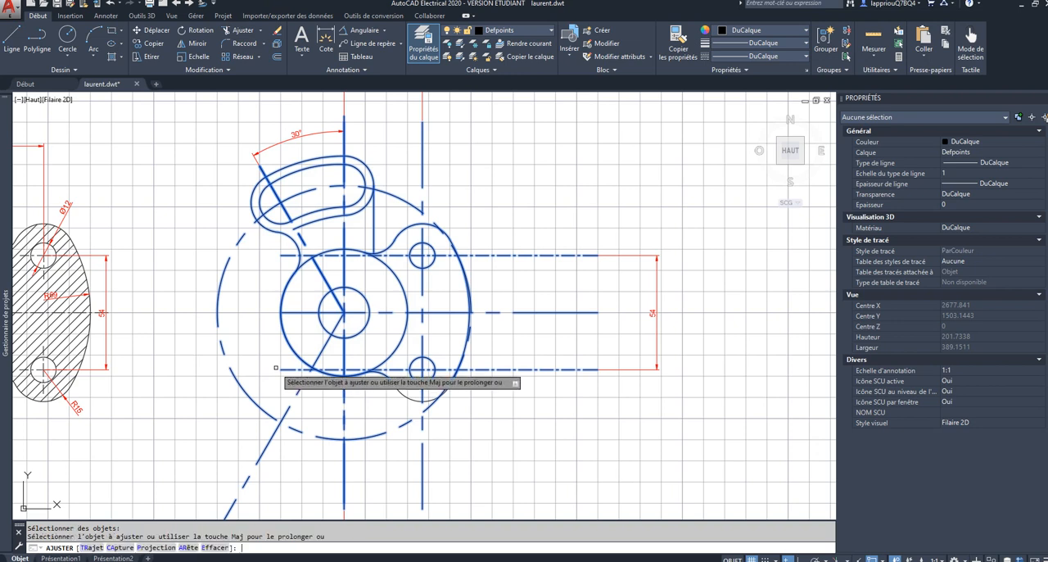
left_click(386, 271)
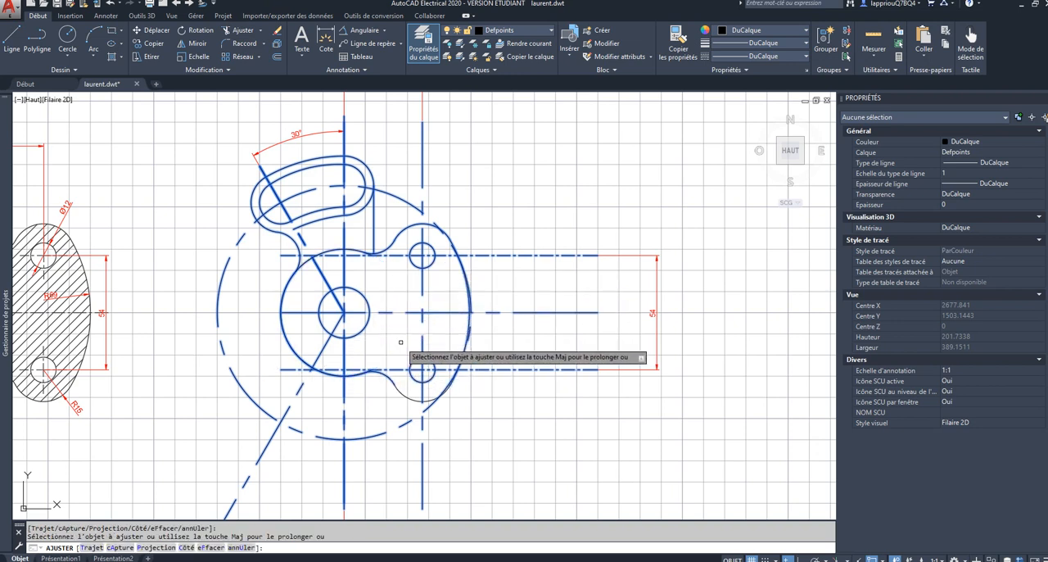
key("Escape")
scroll(395, 345, "down", 2)
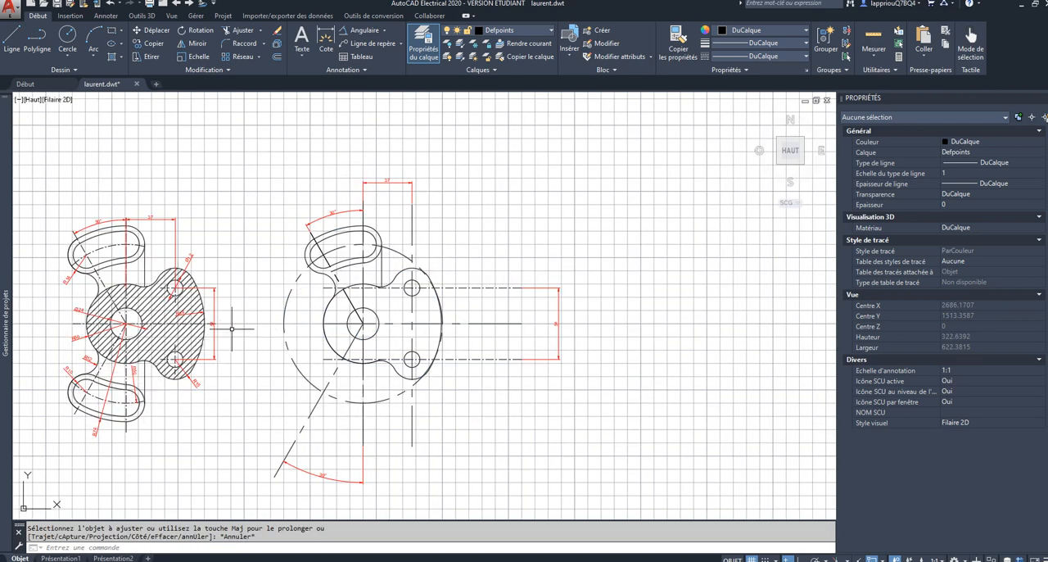
left_click(282, 227)
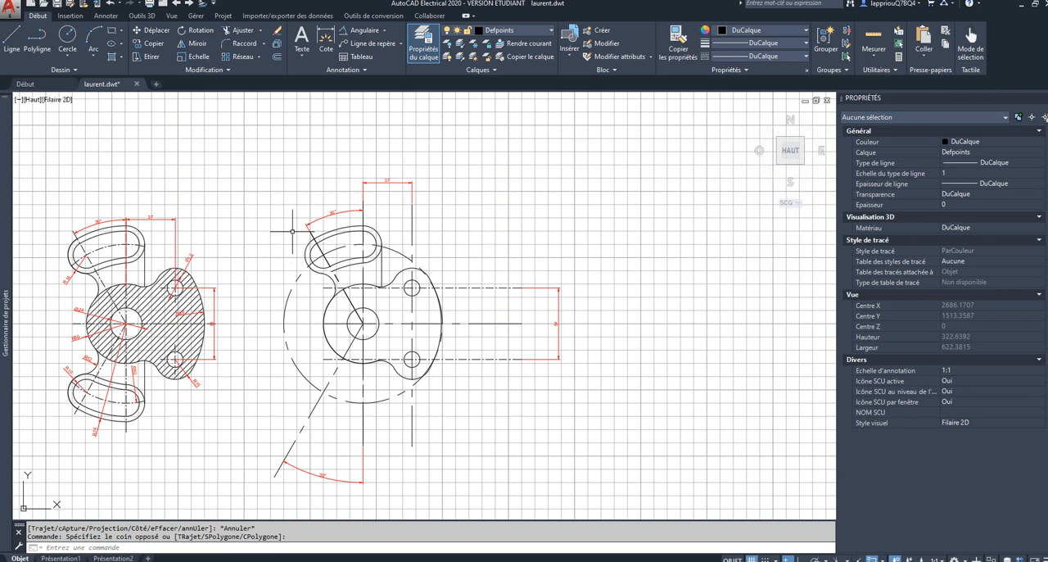
left_click(293, 232)
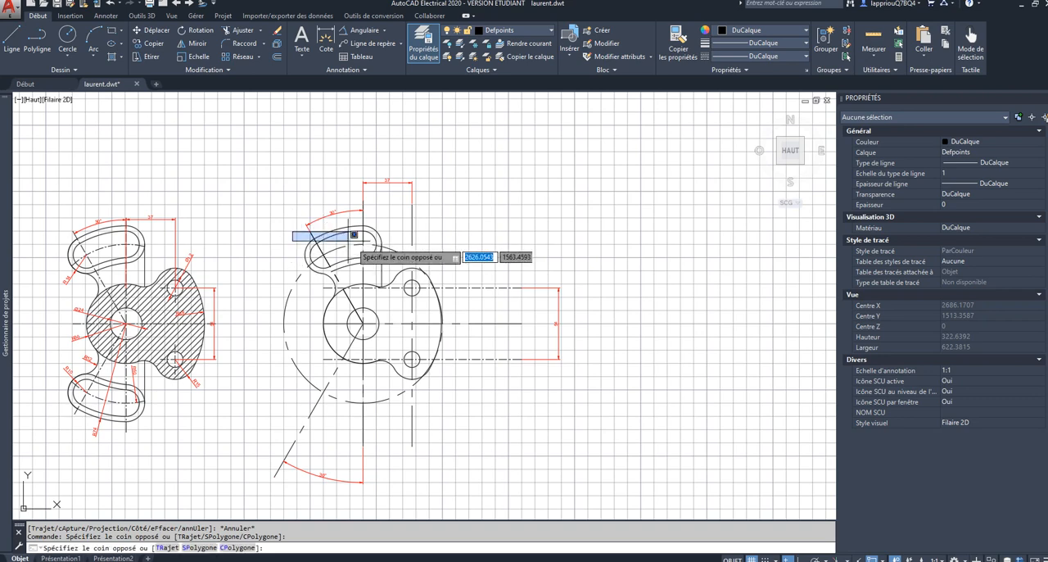
left_click(378, 273)
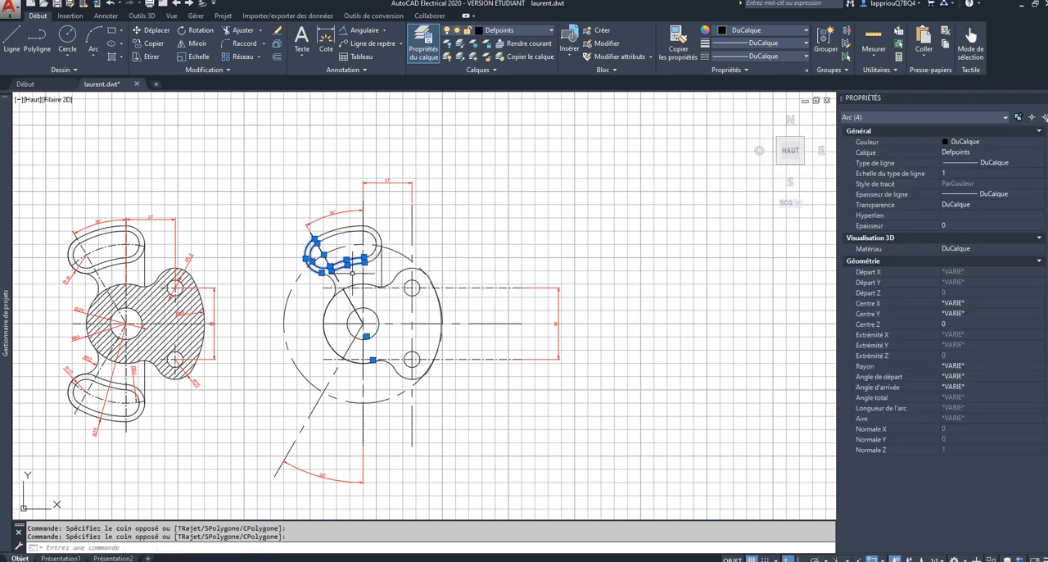
scroll(338, 267, "up", 2)
left_click(320, 288)
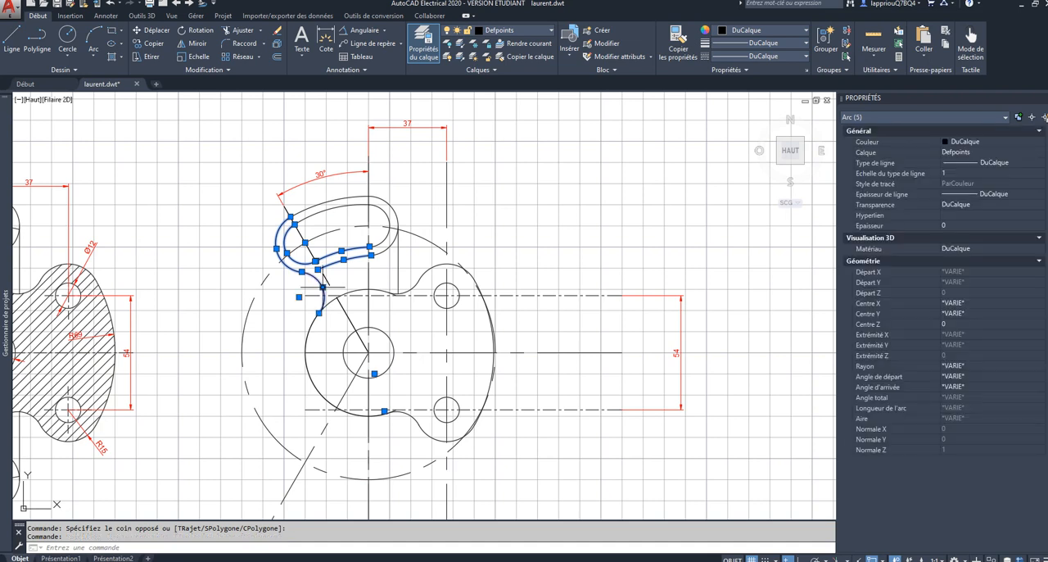
left_click(391, 244)
left_click(383, 239)
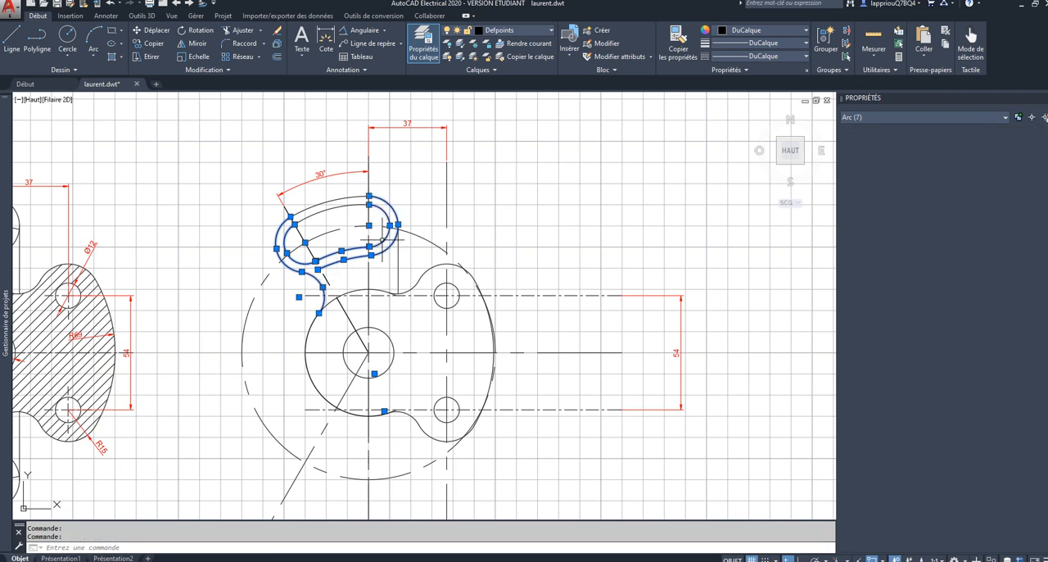
left_click(341, 206)
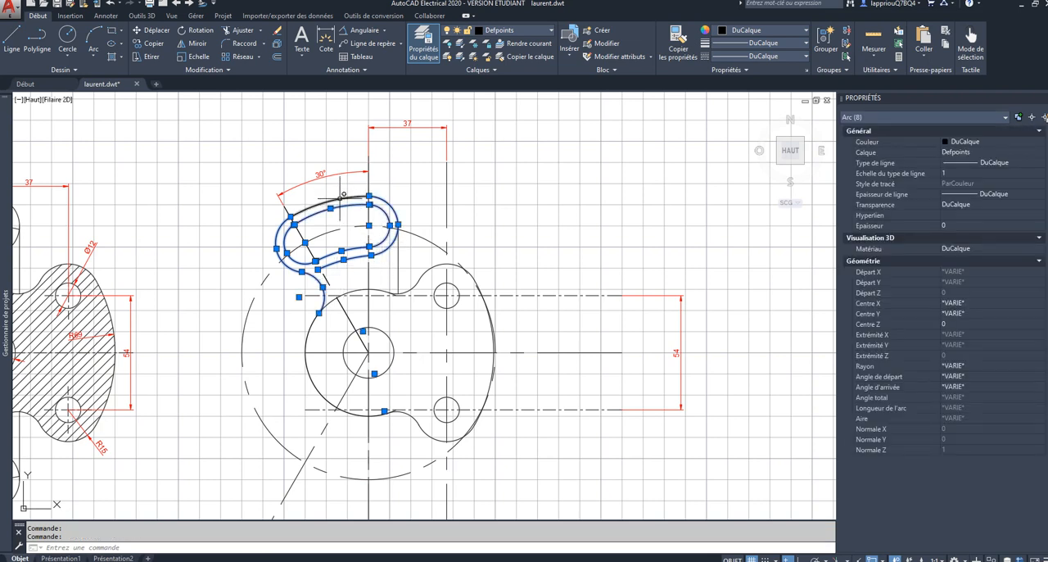
left_click(335, 200)
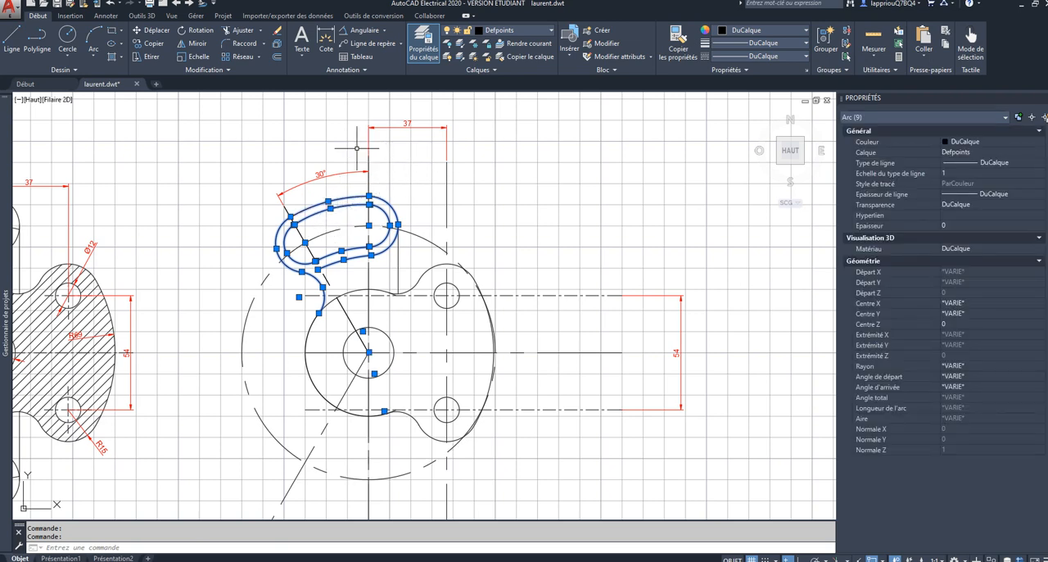
left_click(228, 72)
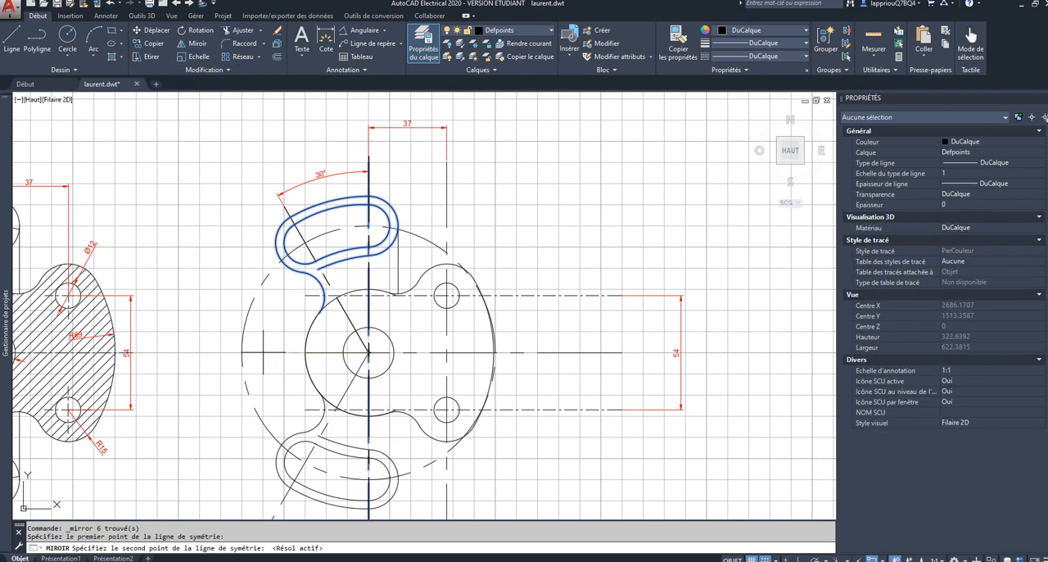
left_click(263, 352)
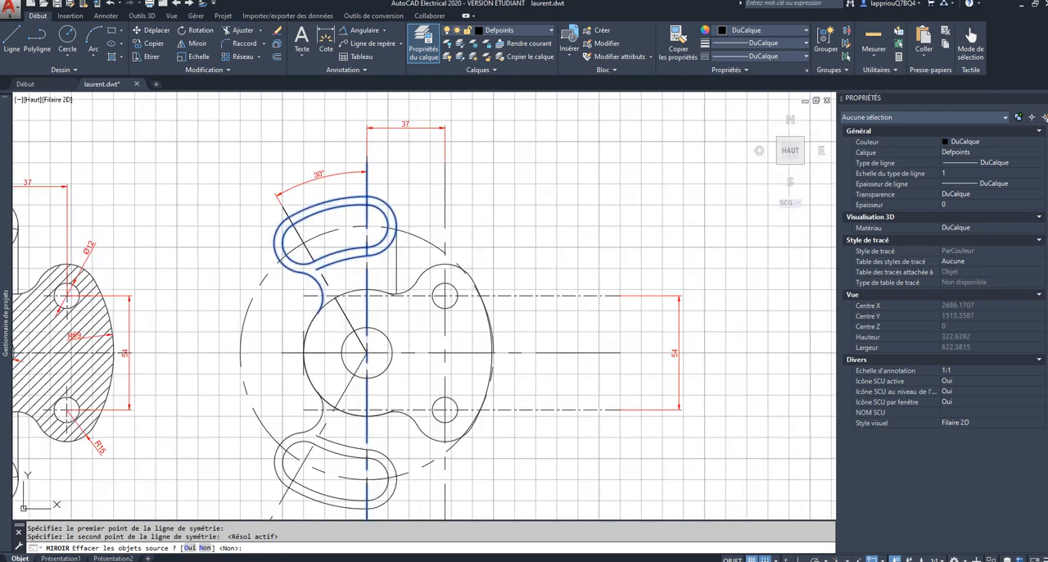
key("Escape")
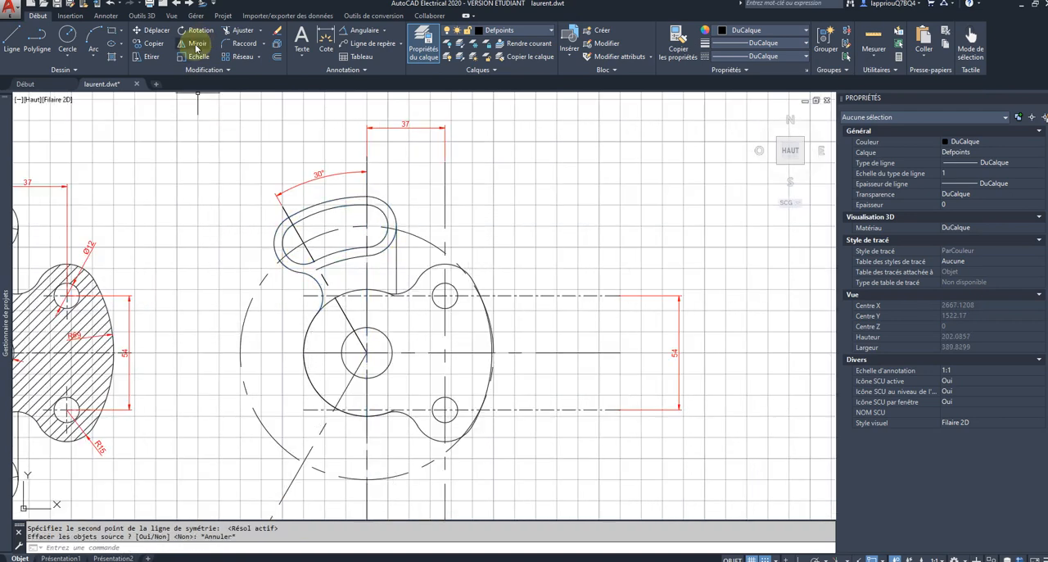
Step: Mirror the upper slotted arm with its vertical tangent line and vertical centre line about the hub's horizontal axis, keeping the source objects
left_click(234, 204)
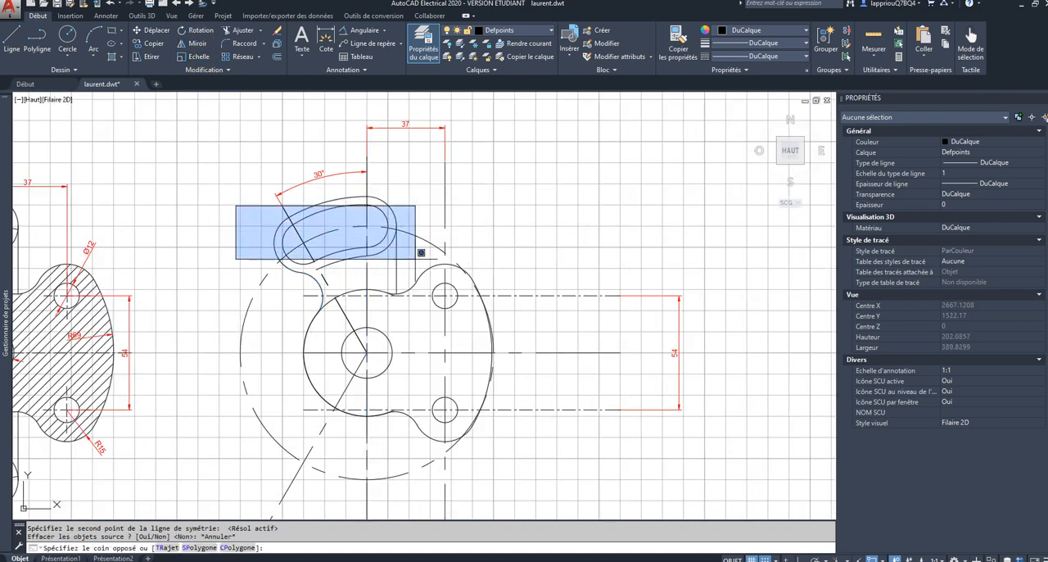
left_click(409, 285)
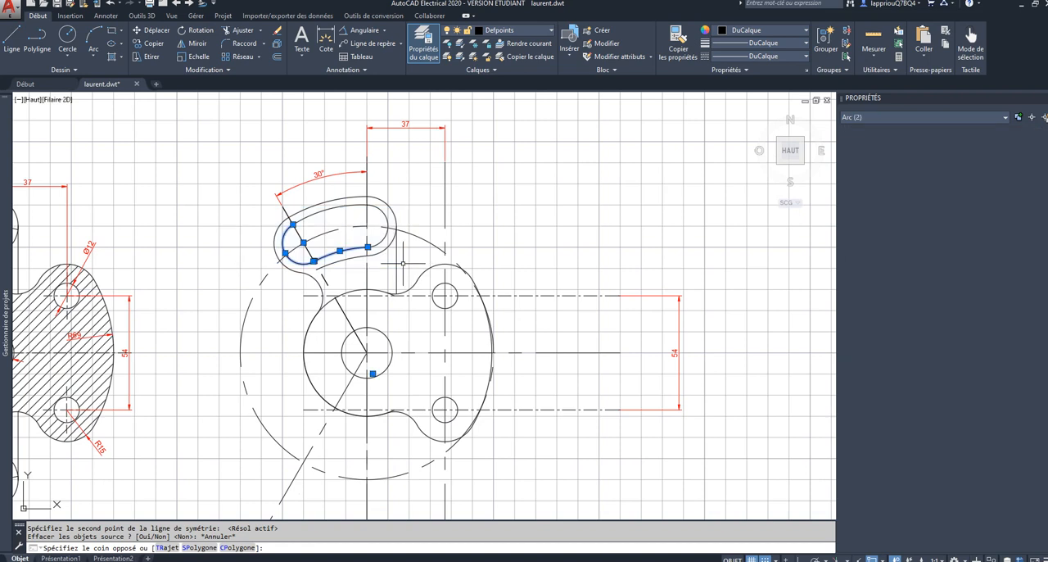
left_click(327, 209)
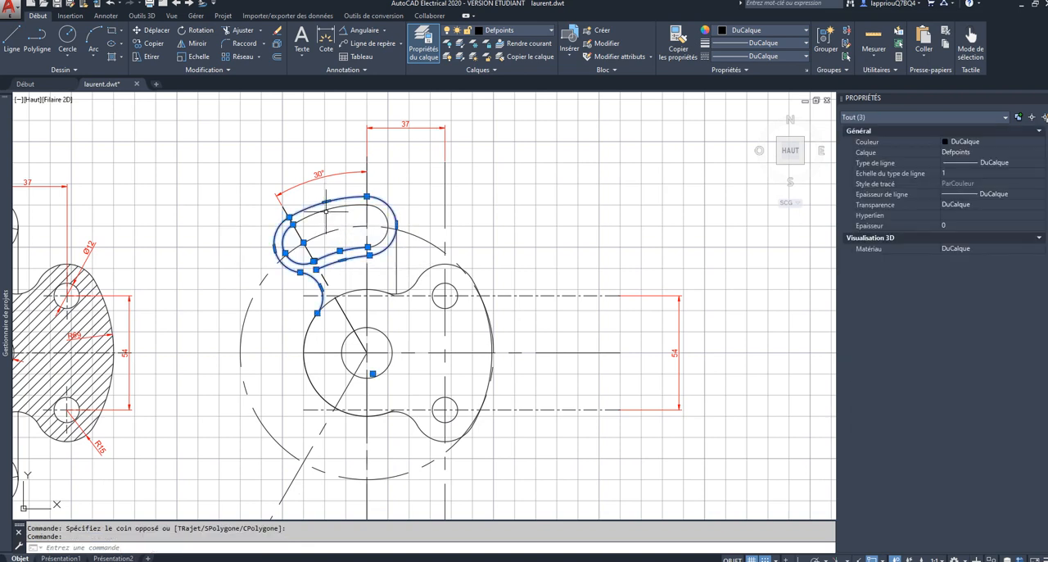
left_click(382, 210)
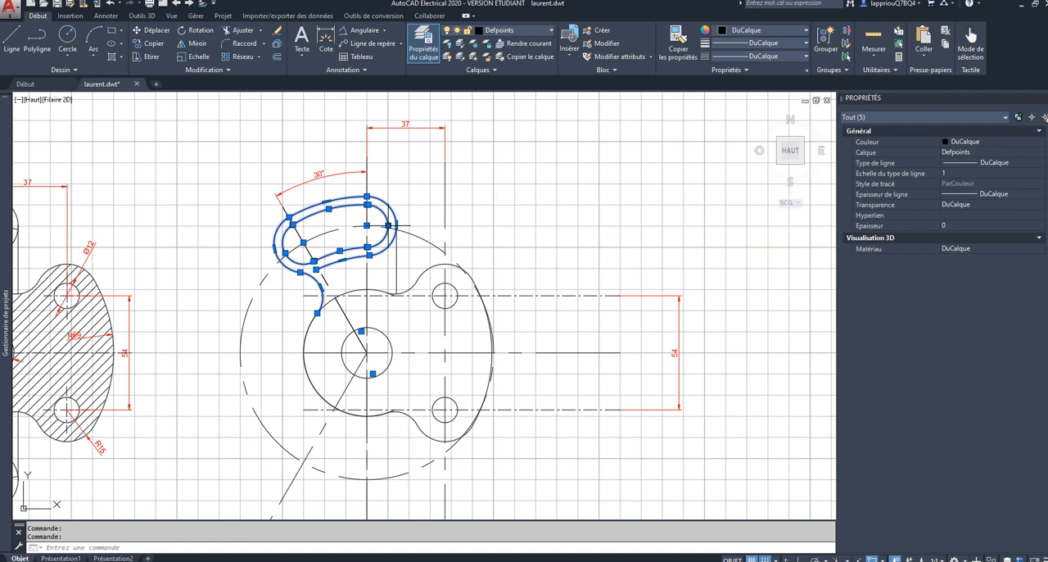
left_click(367, 276)
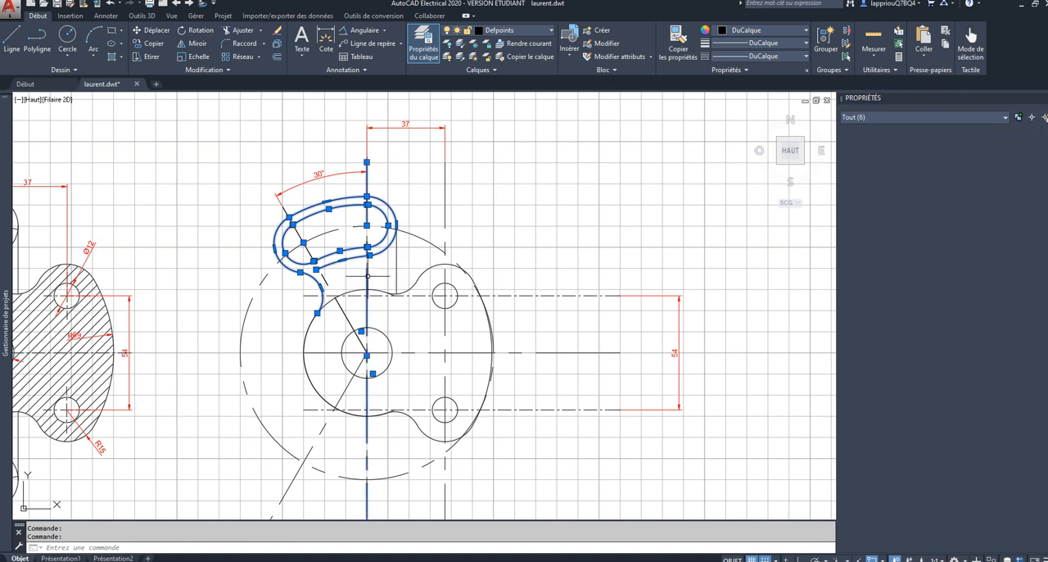
left_click(397, 260)
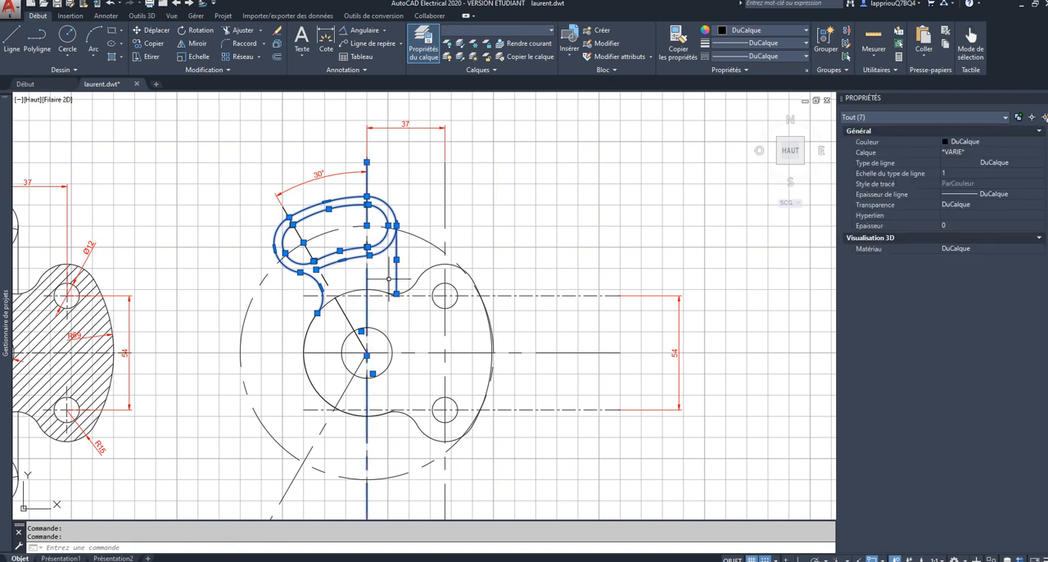
left_click(197, 44)
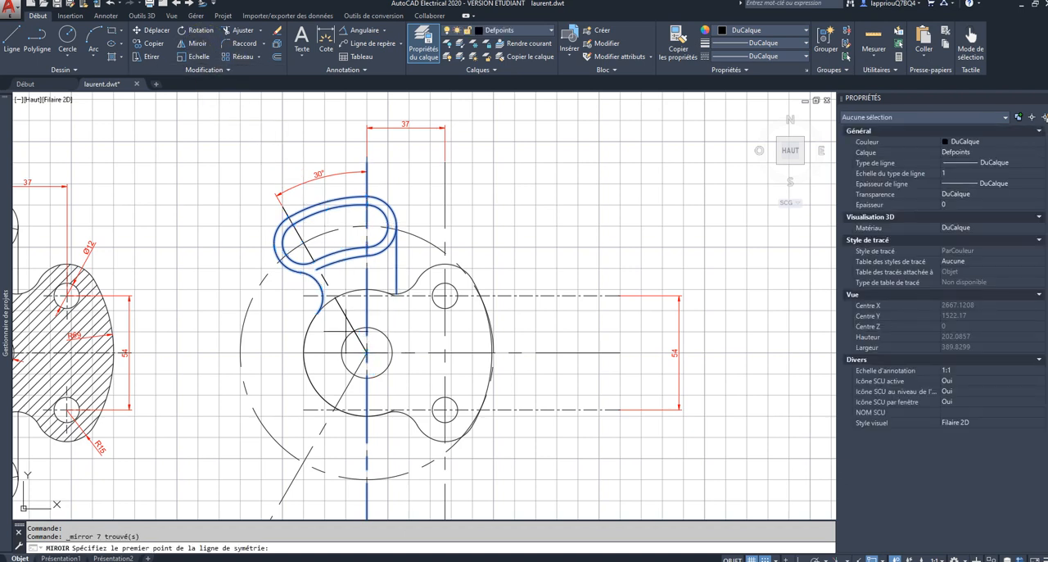
key("F9")
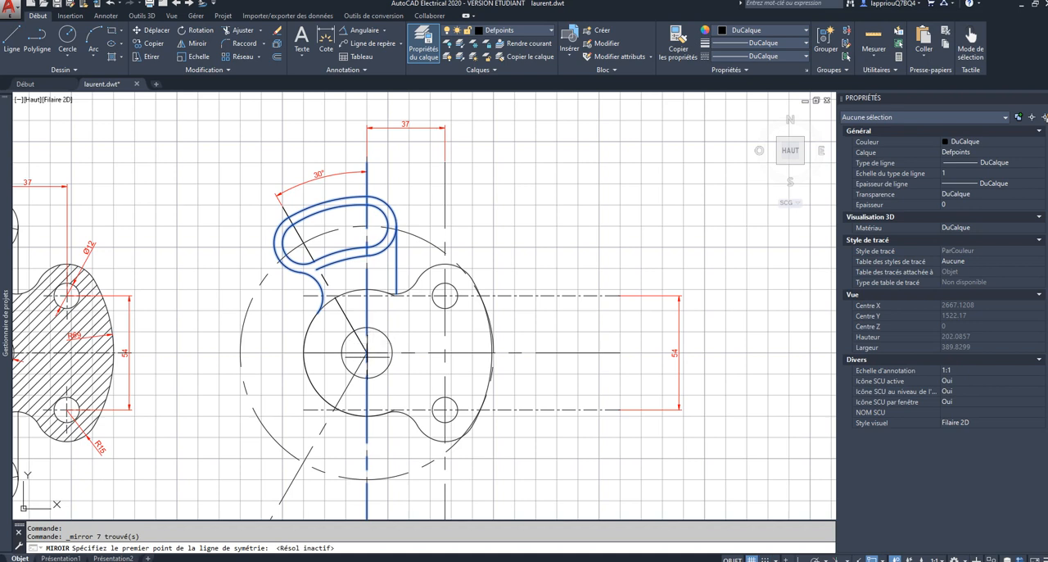
scroll(368, 357, "up", 5)
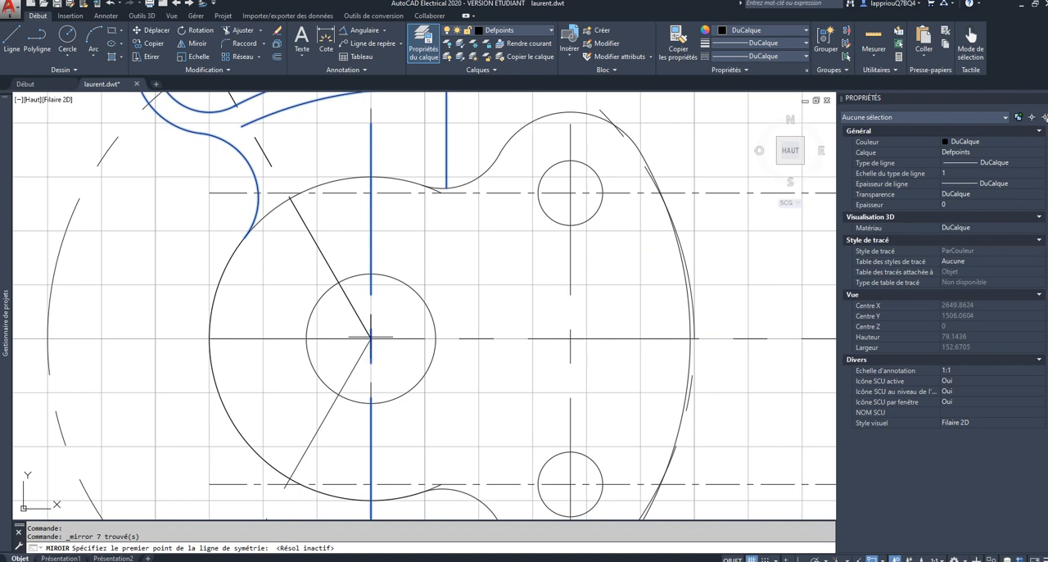
left_click(877, 559)
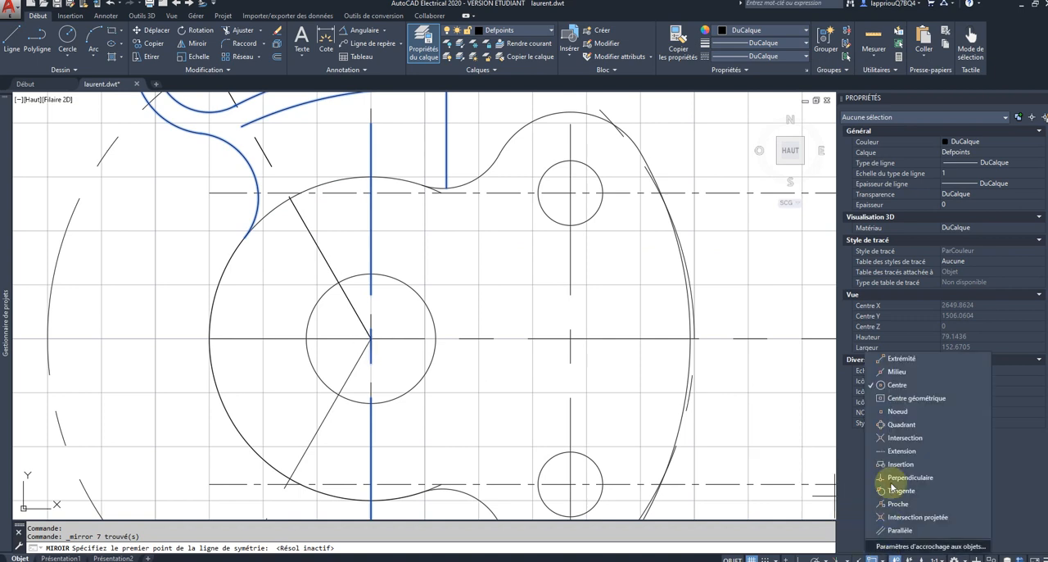
left_click(896, 371)
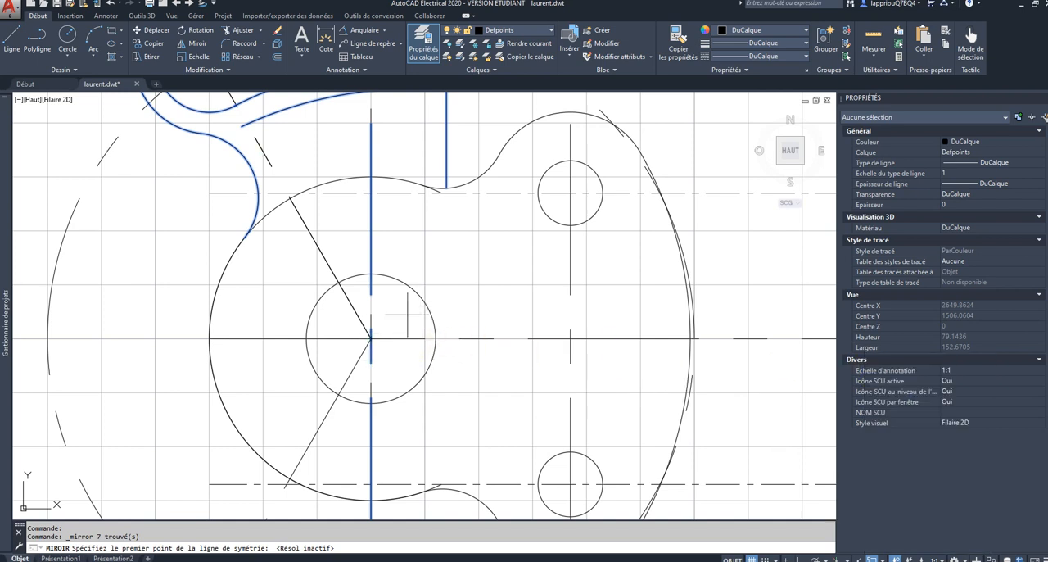
left_click(372, 338)
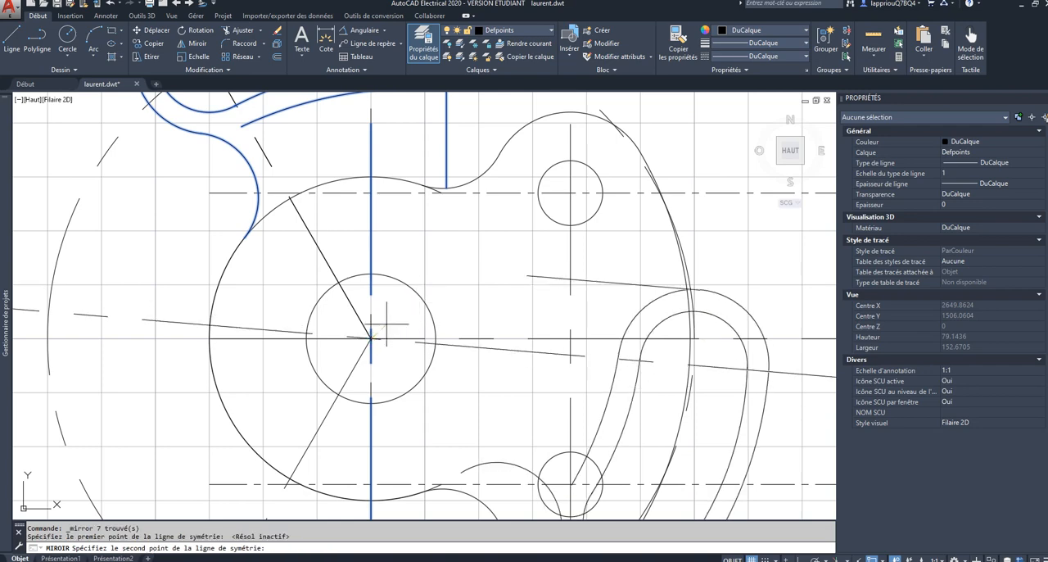
scroll(391, 336, "down", 8)
scroll(354, 332, "up", 4)
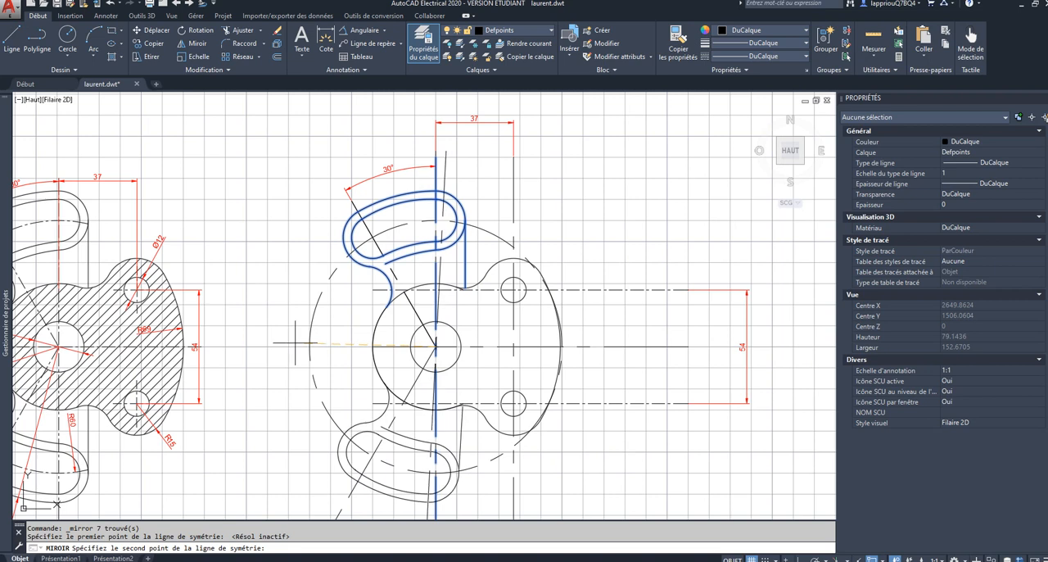
key("F9")
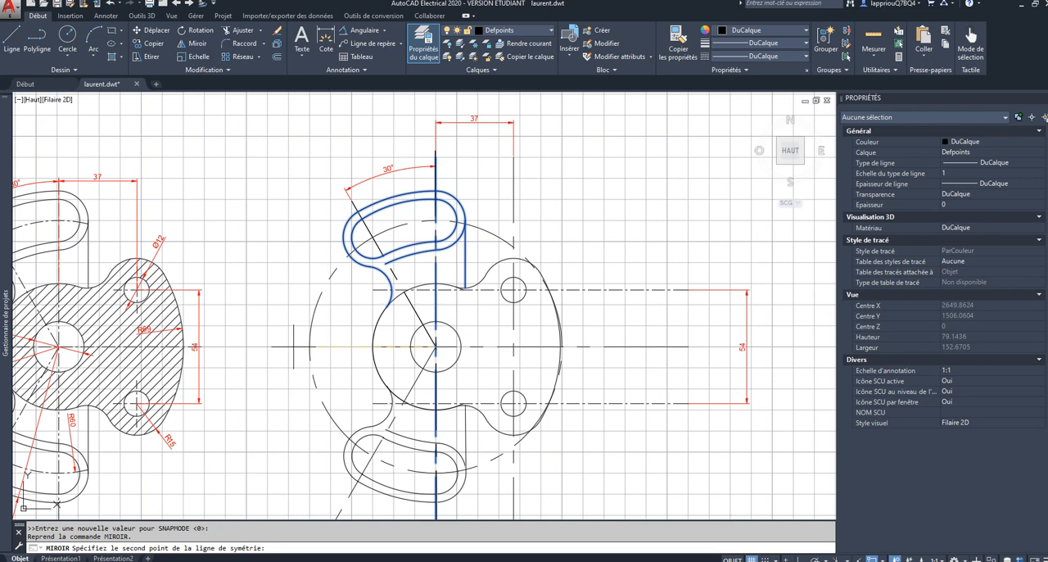
left_click(293, 346)
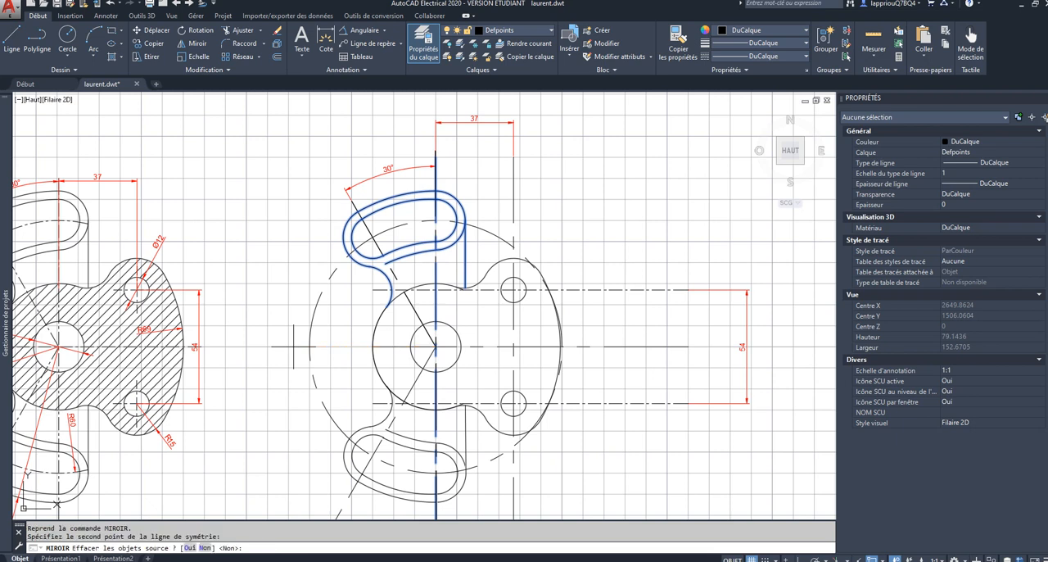
type("n")
key("Return")
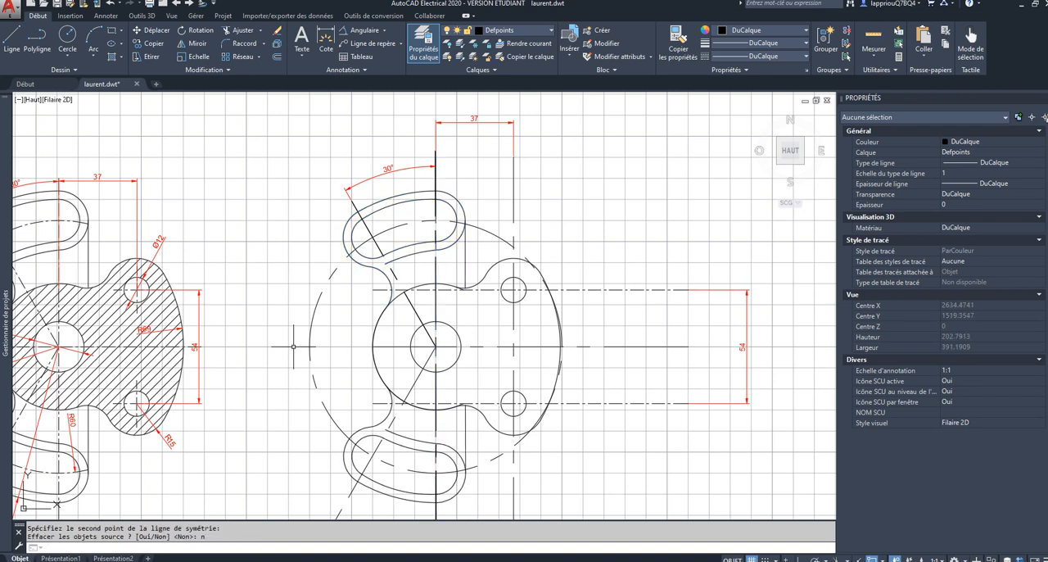
Step: Trim the radius 60 axis circle to its portions inside the two slotted arms and delete its leftover right-hand arc
scroll(321, 359, "down", 2)
scroll(325, 360, "up", 2)
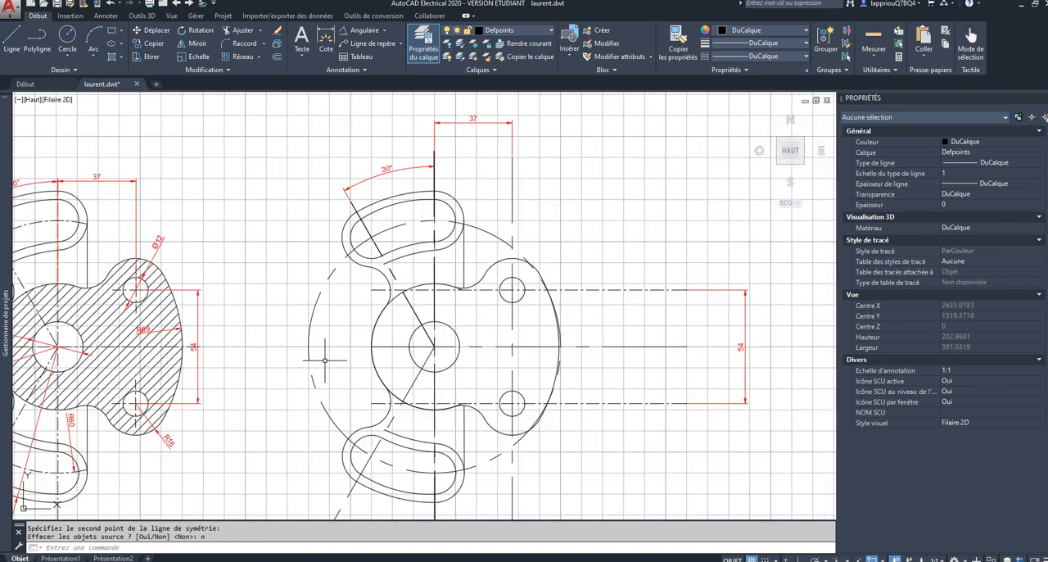
left_click(312, 316)
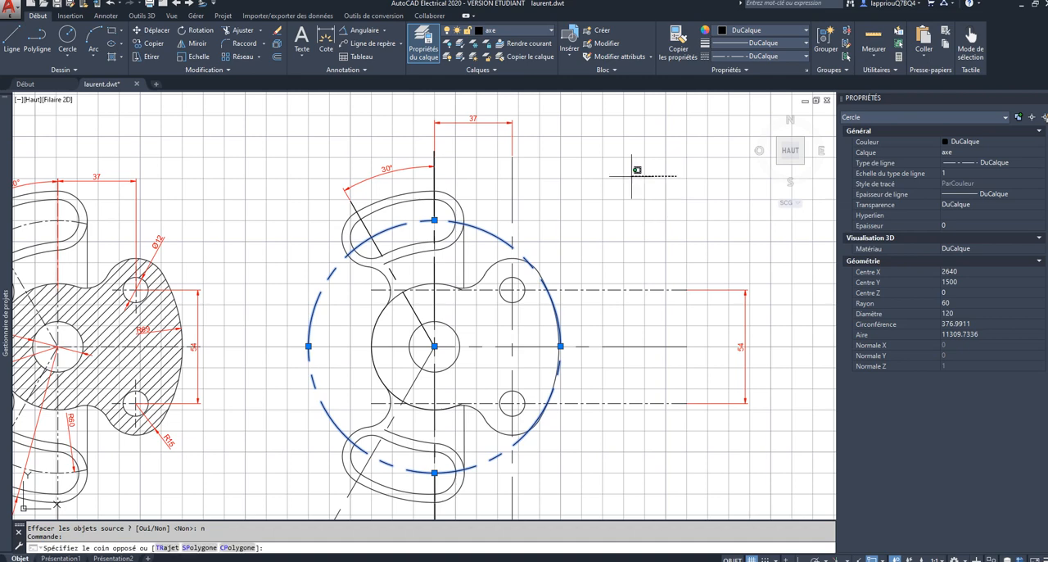
left_click(679, 172)
left_click(246, 488)
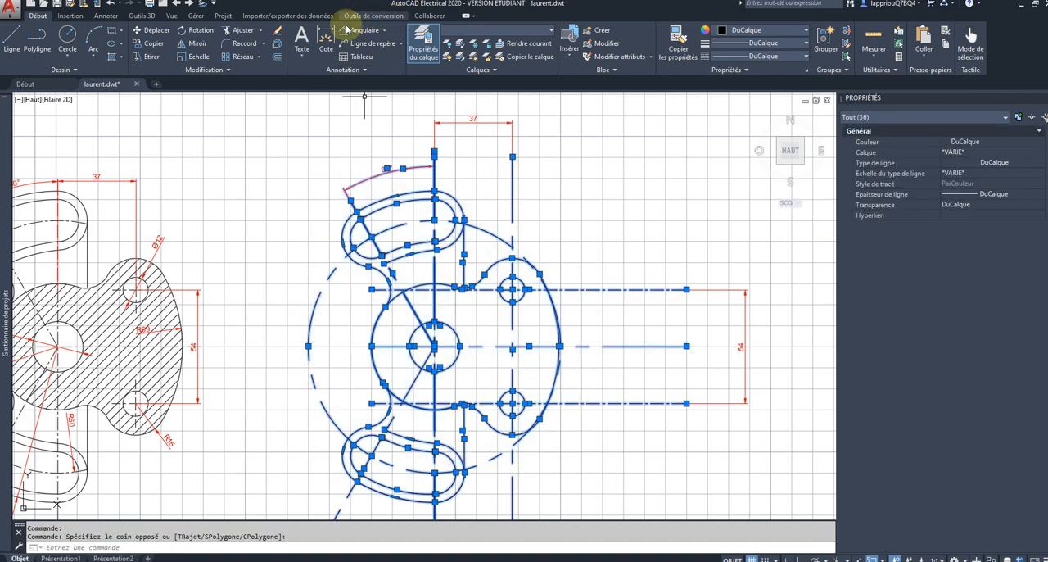
left_click(243, 31)
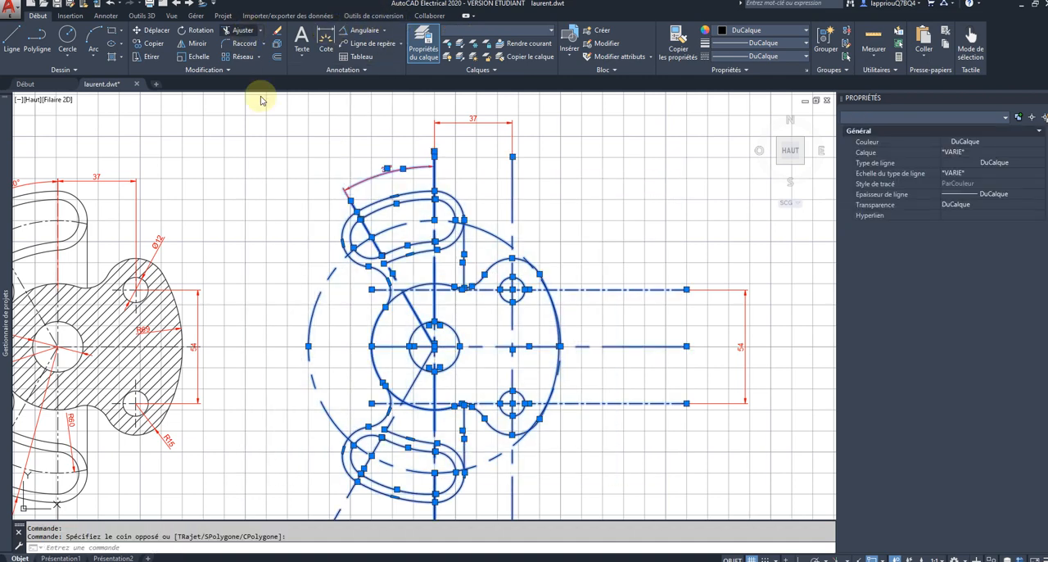
left_click(332, 277)
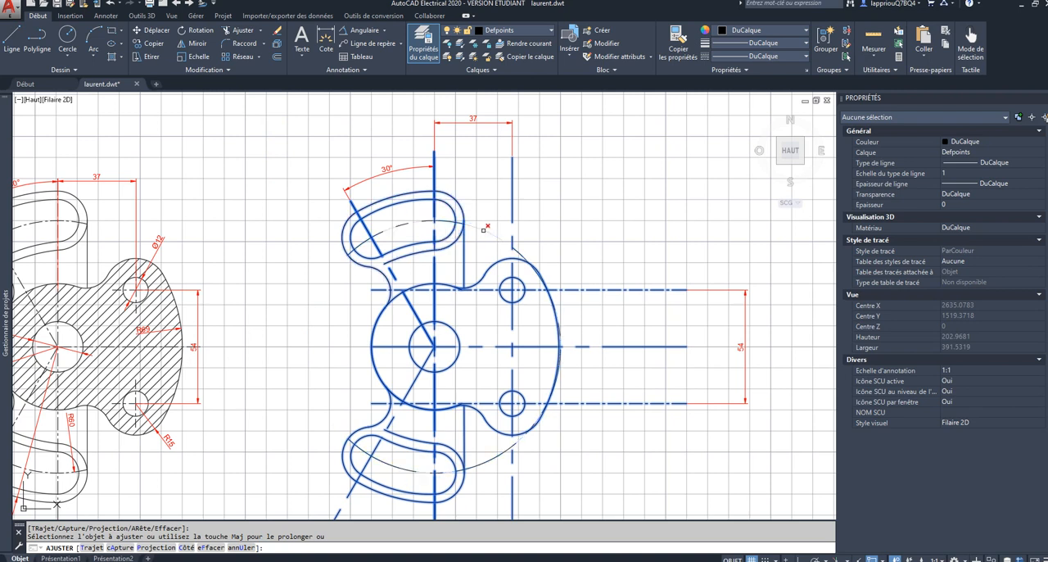
left_click(486, 229)
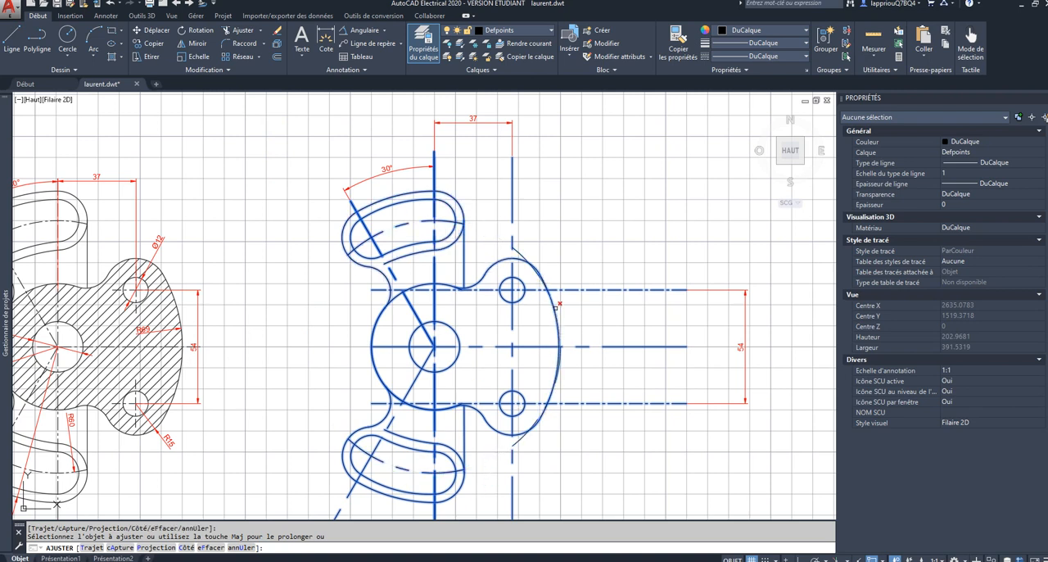
key("Escape")
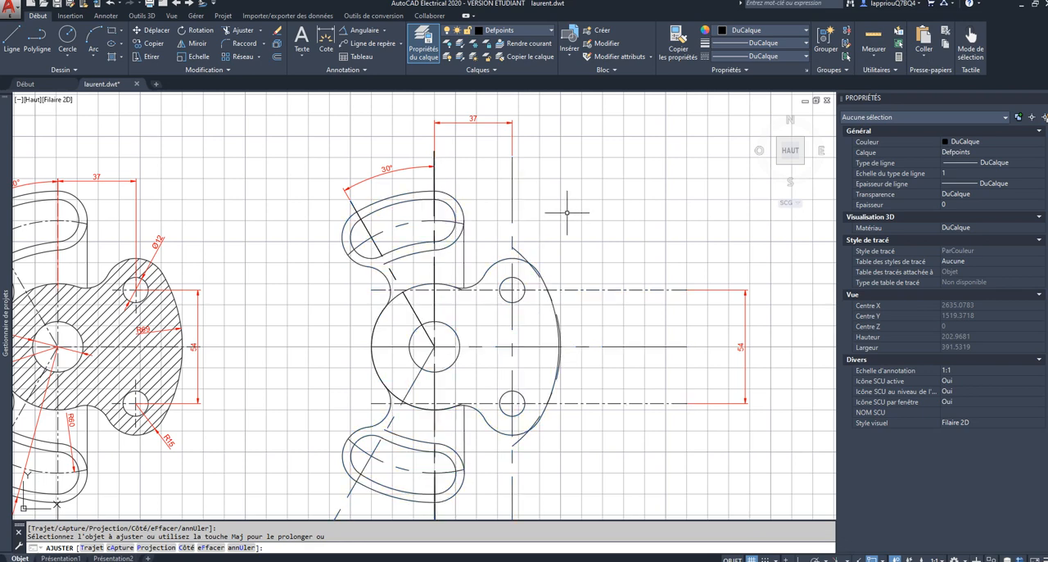
left_click(521, 254)
key("Delete")
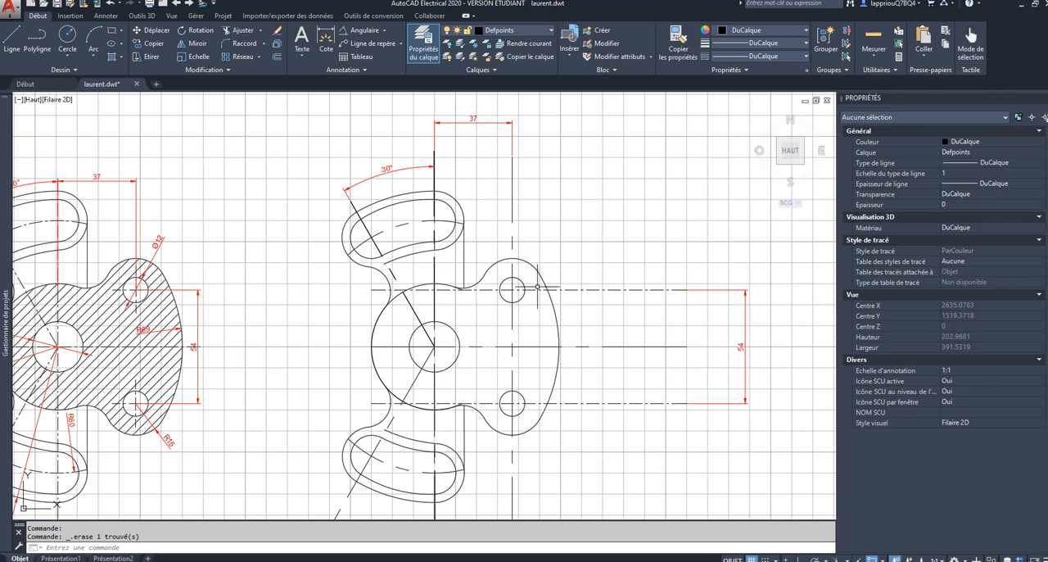
Step: Start a hatch with the ANSI31 pattern and fill the plate's regions right of the hub's vertical centre line, around the holes
scroll(537, 286, "down", 2)
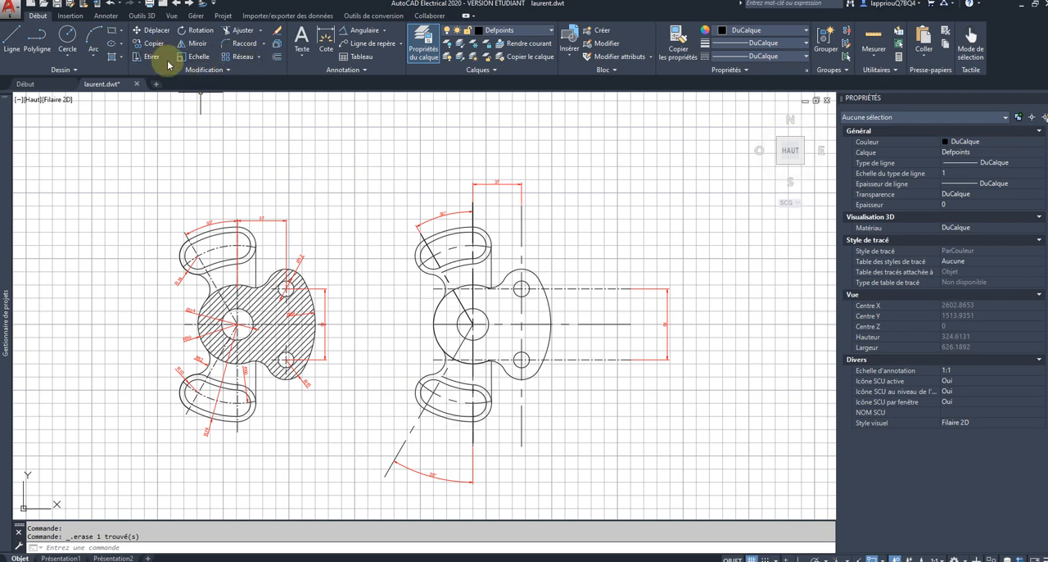
left_click(112, 58)
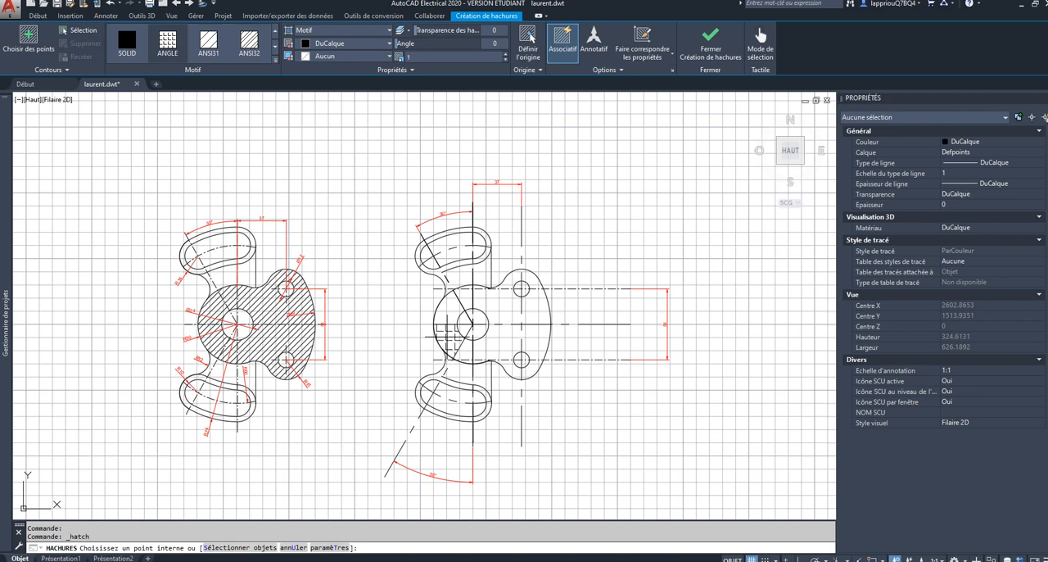
left_click(276, 55)
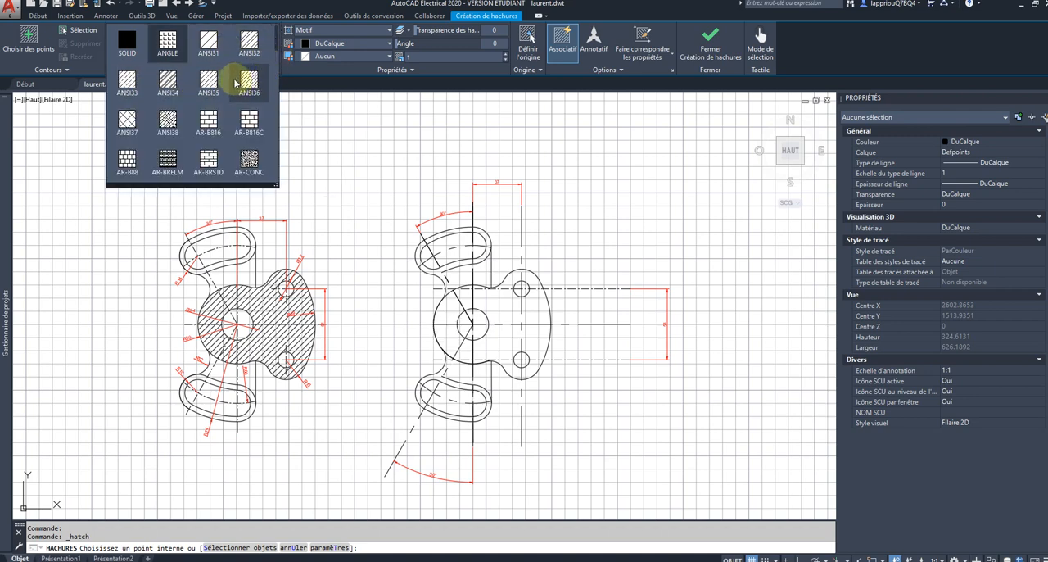
left_click(208, 41)
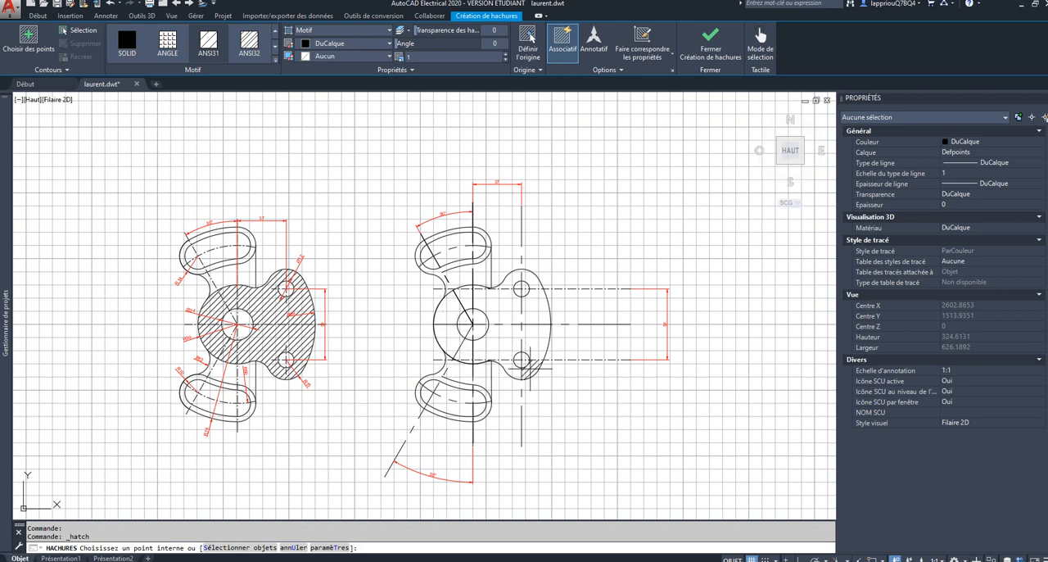
left_click(496, 342)
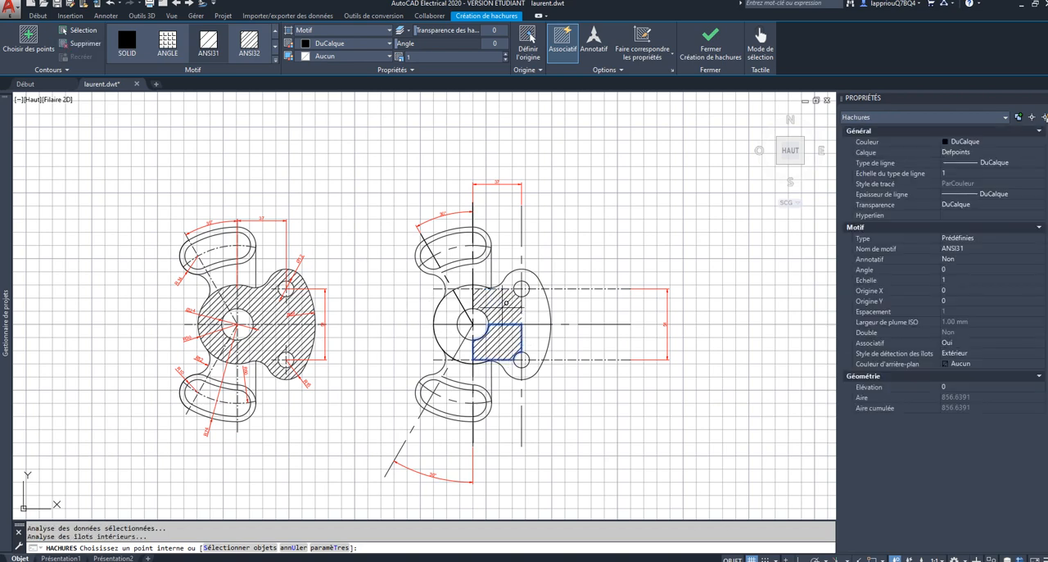
left_click(506, 302)
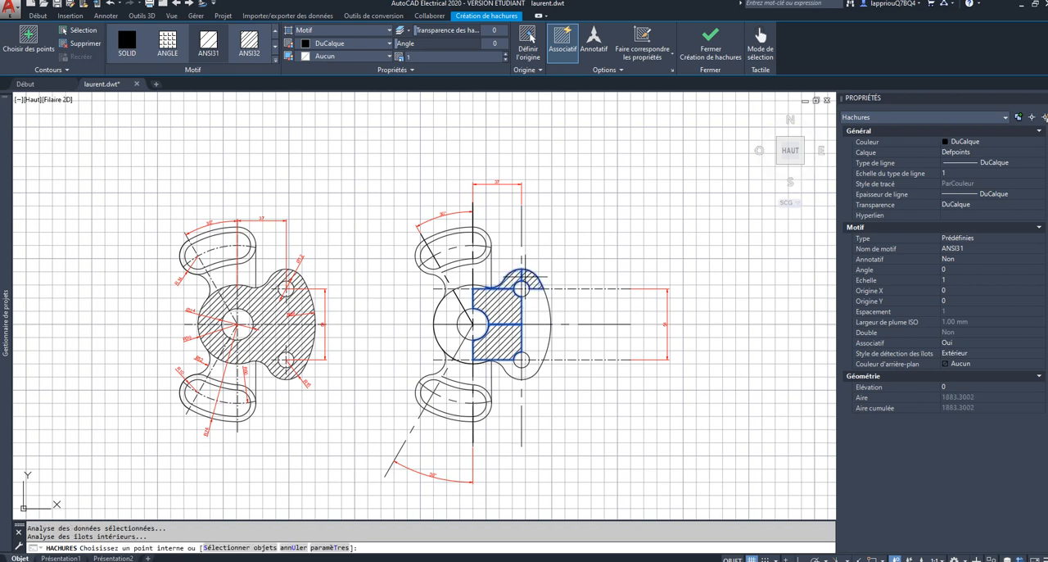
left_click(531, 299)
left_click(534, 308)
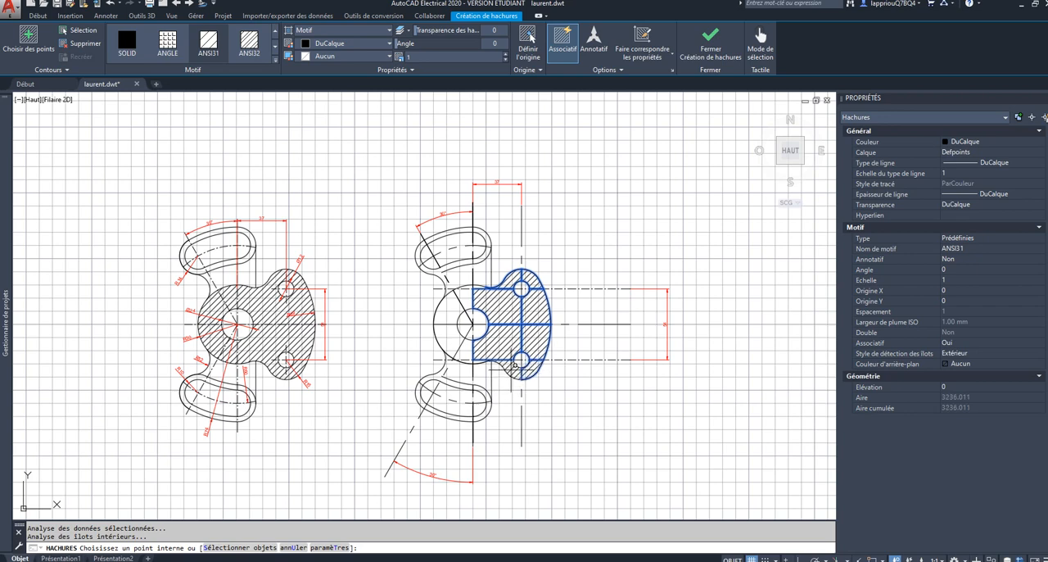
Step: Add the hub's regions left of its vertical centre line, around the central hole, to the ANSI31 hatch
left_click(510, 371)
left_click(461, 352)
left_click(441, 335)
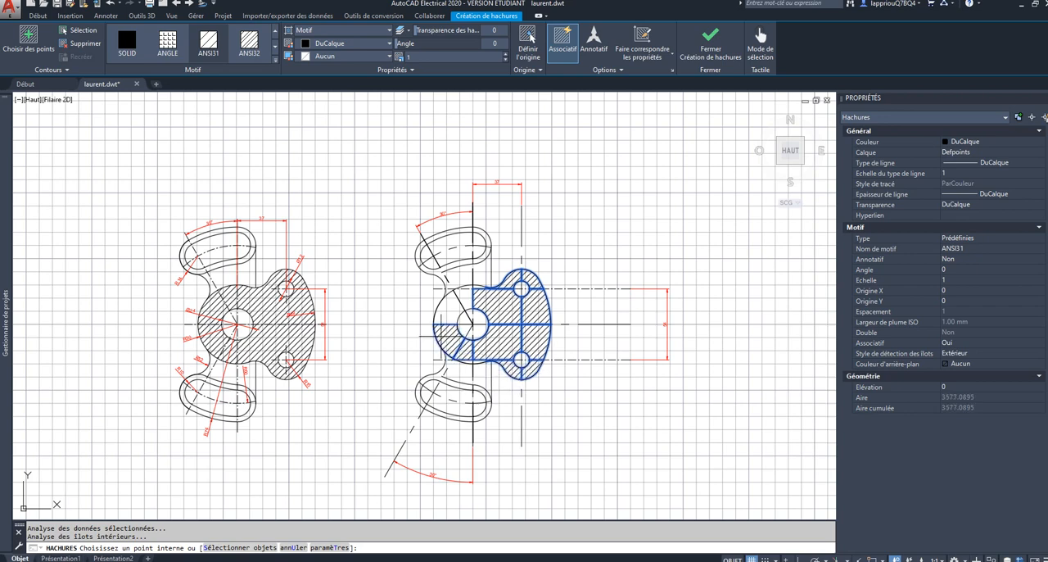
left_click(449, 308)
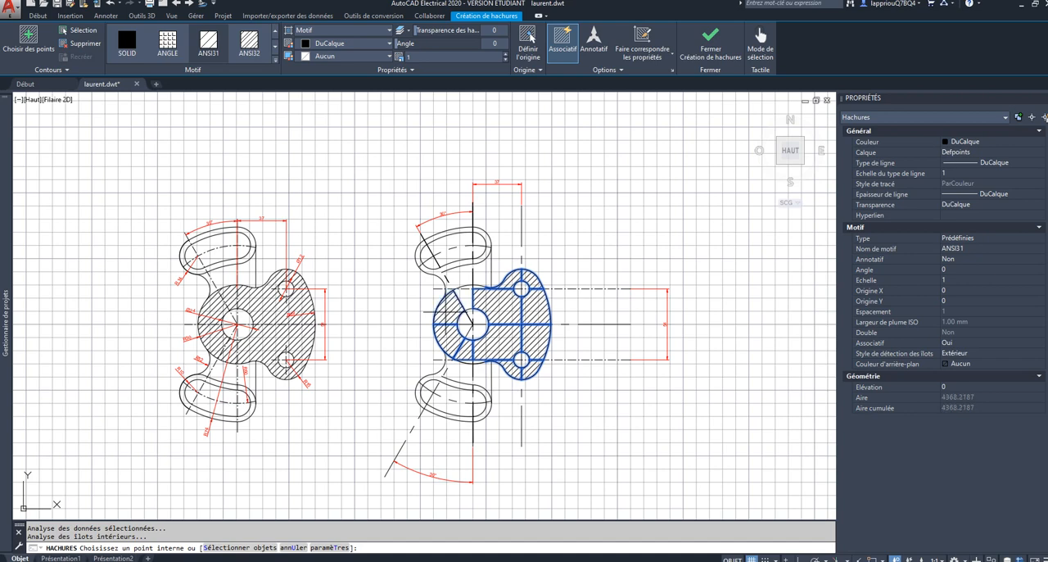
Step: Fill the remaining thin strips along the hub's upper and lower edges with the same hatch and finish the hatch
scroll(470, 287, "up", 4)
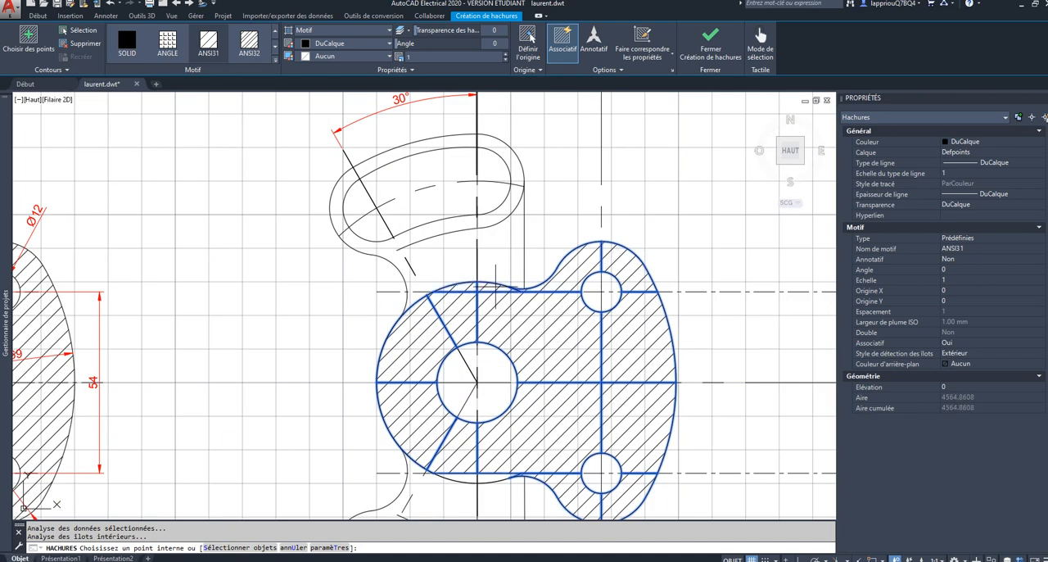
left_click(475, 483)
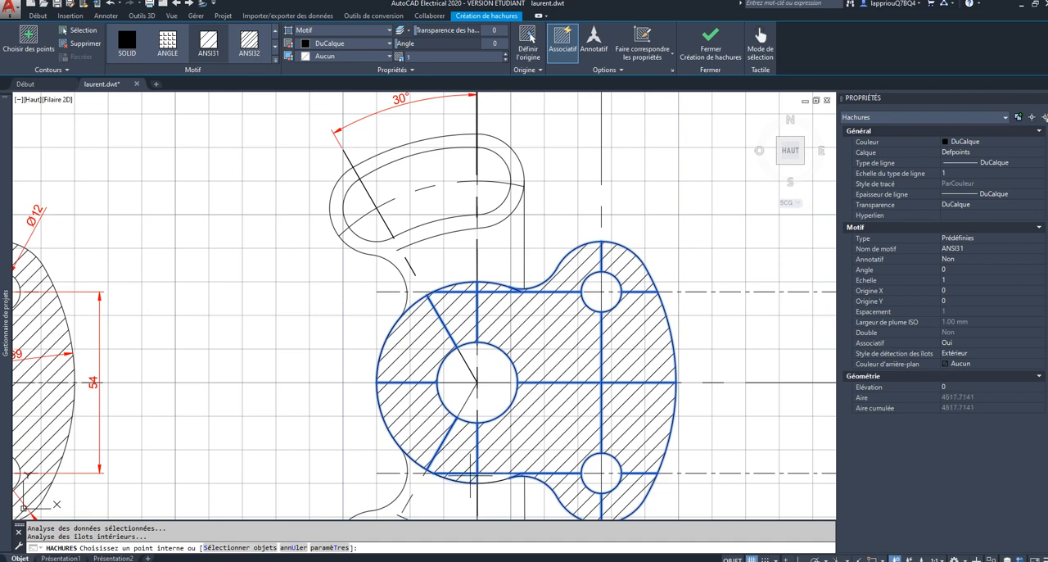
left_click(497, 475)
scroll(540, 397, "down", 3)
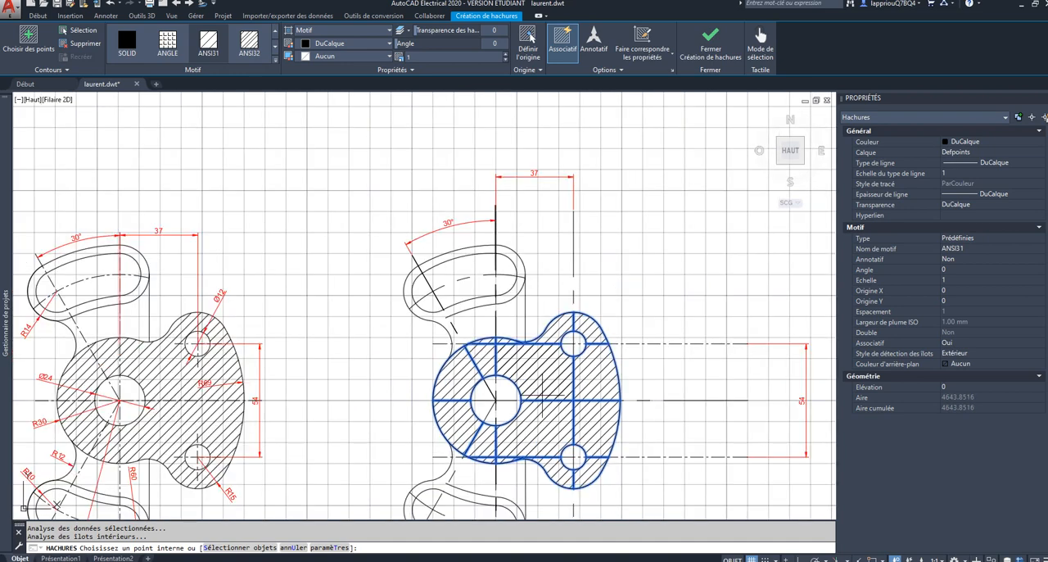
scroll(540, 397, "up", 3)
middle_click_drag(540, 397, 497, 308)
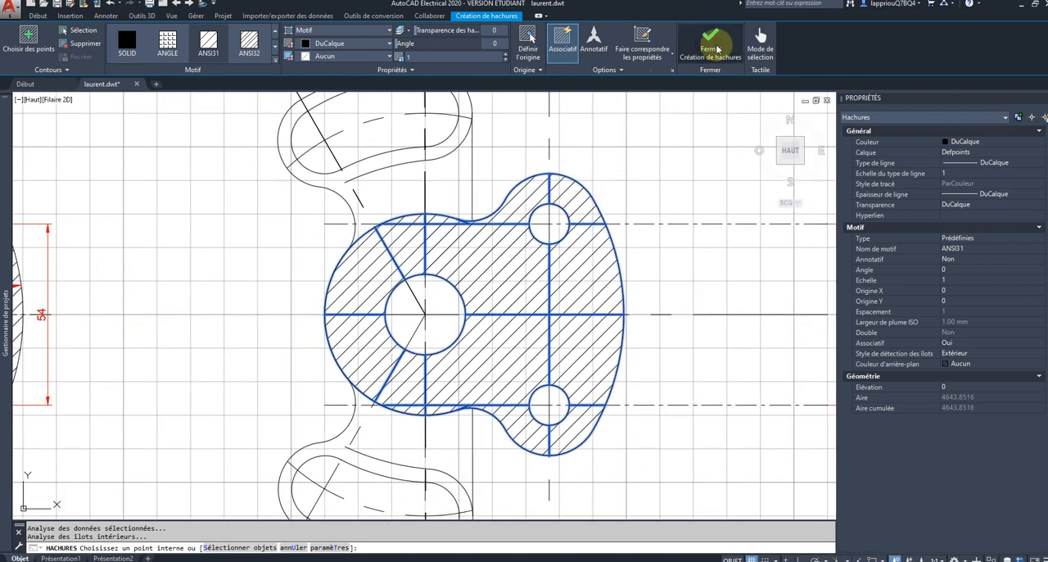
left_click(704, 41)
scroll(643, 191, "down", 2)
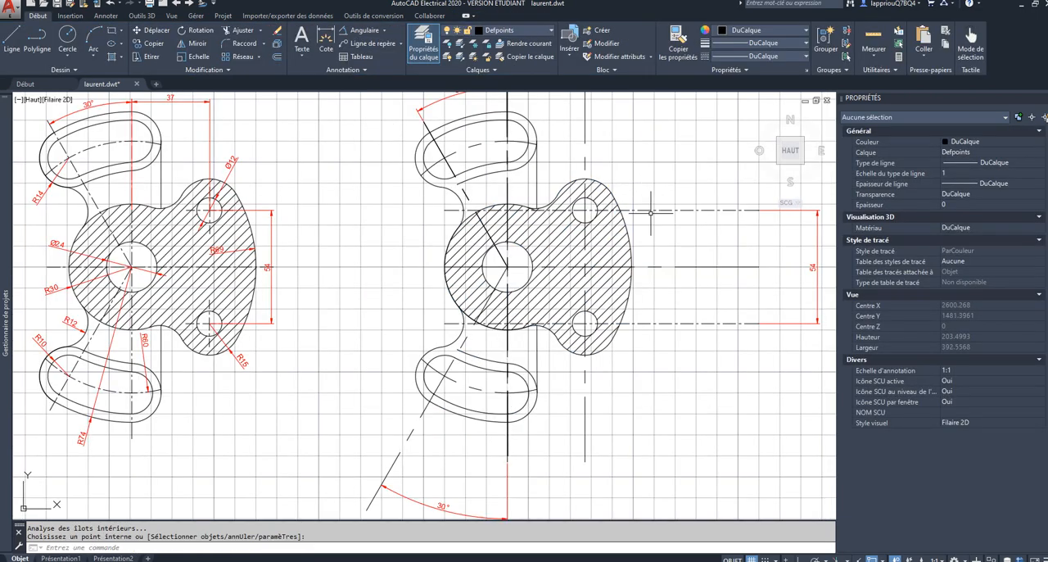
mouse_move(651, 211)
middle_mouse_down()
mouse_move(643, 234)
mouse_move(618, 251)
middle_mouse_up()
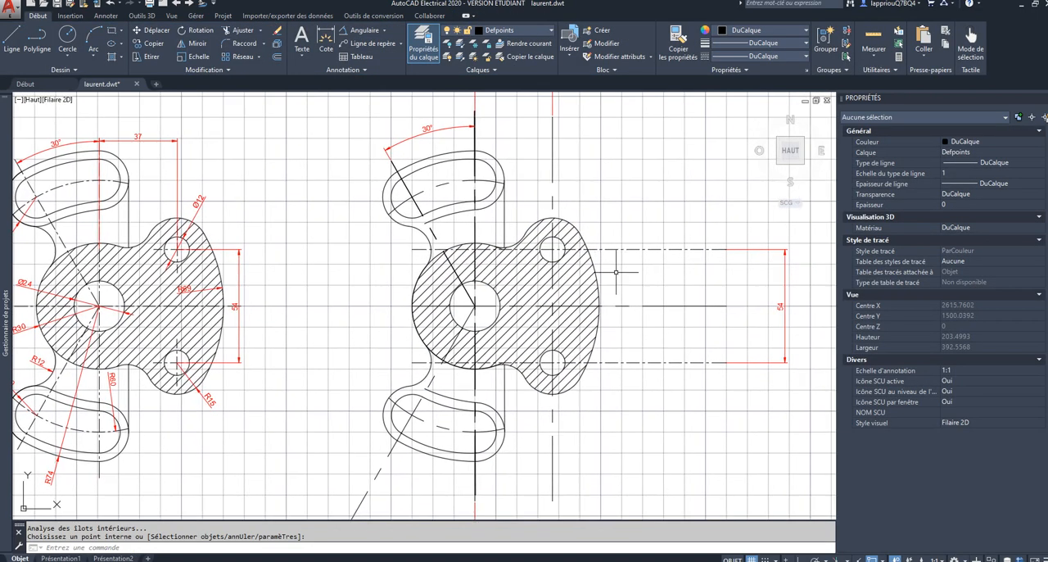
scroll(616, 271, "down", 2)
scroll(613, 272, "up", 2)
scroll(608, 274, "down", 2)
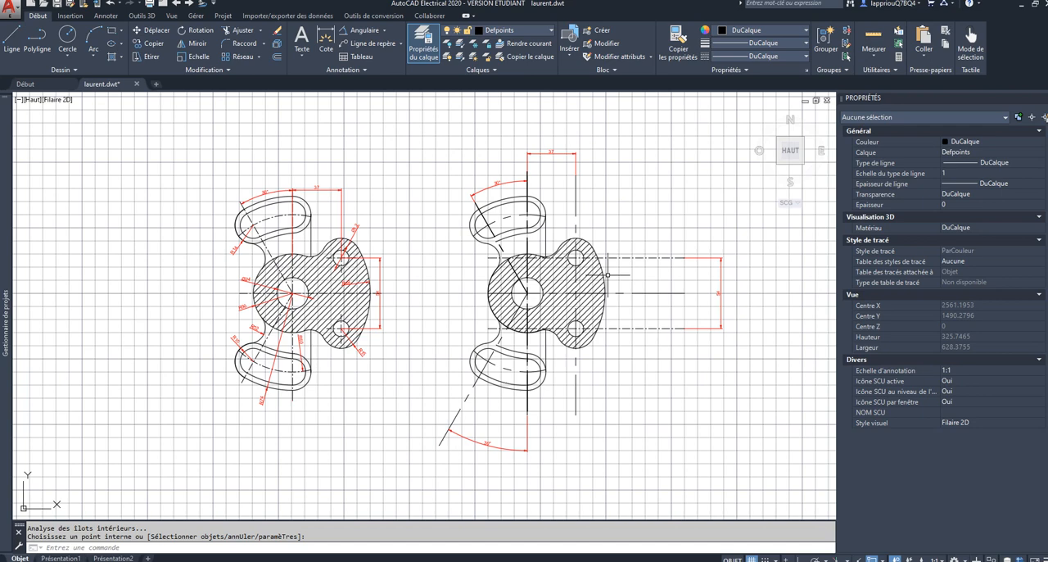
scroll(607, 274, "up", 2)
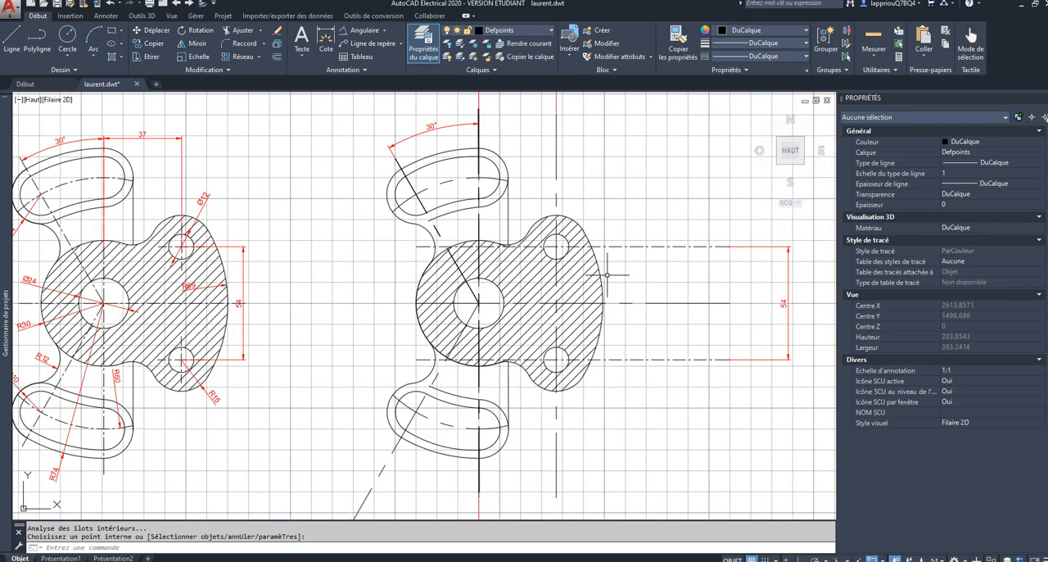